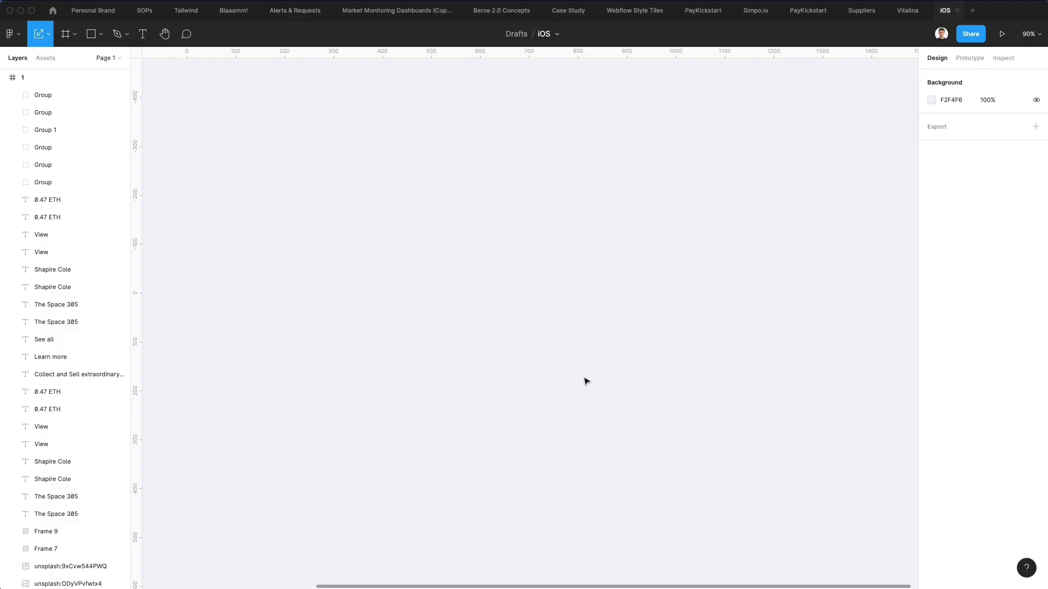
- Duplicate the NFTX home screen frame and place the copy to the right of the original
scroll(584, 380, left, 6)
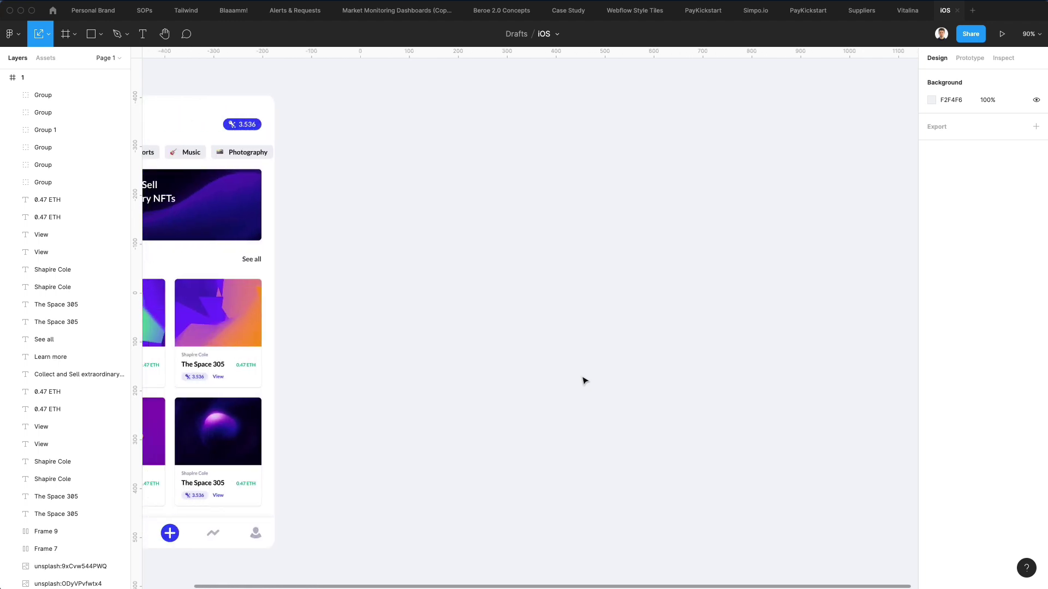
scroll(584, 380, right, 1)
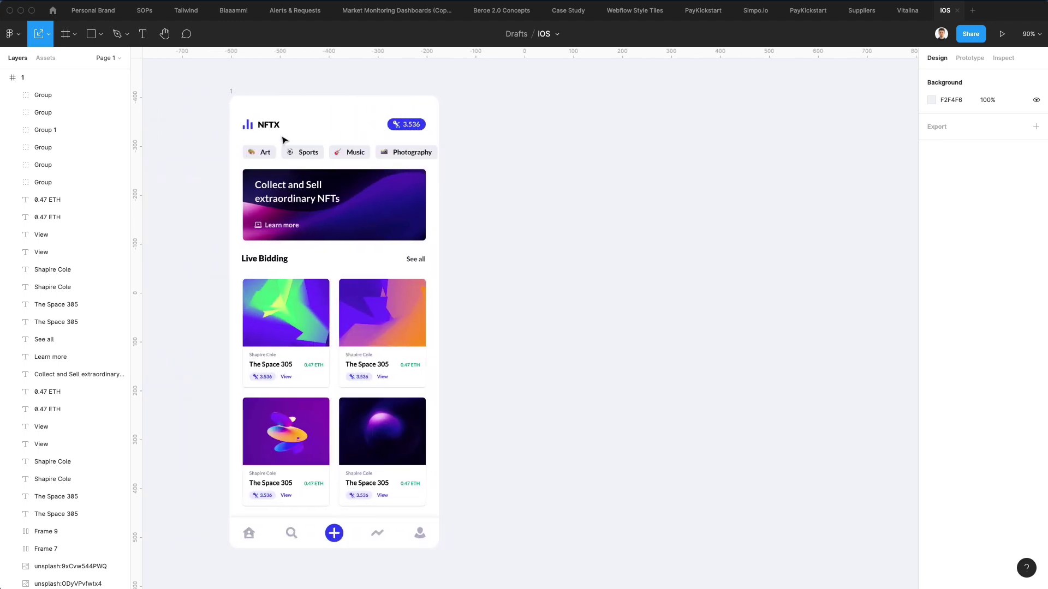
click(235, 98)
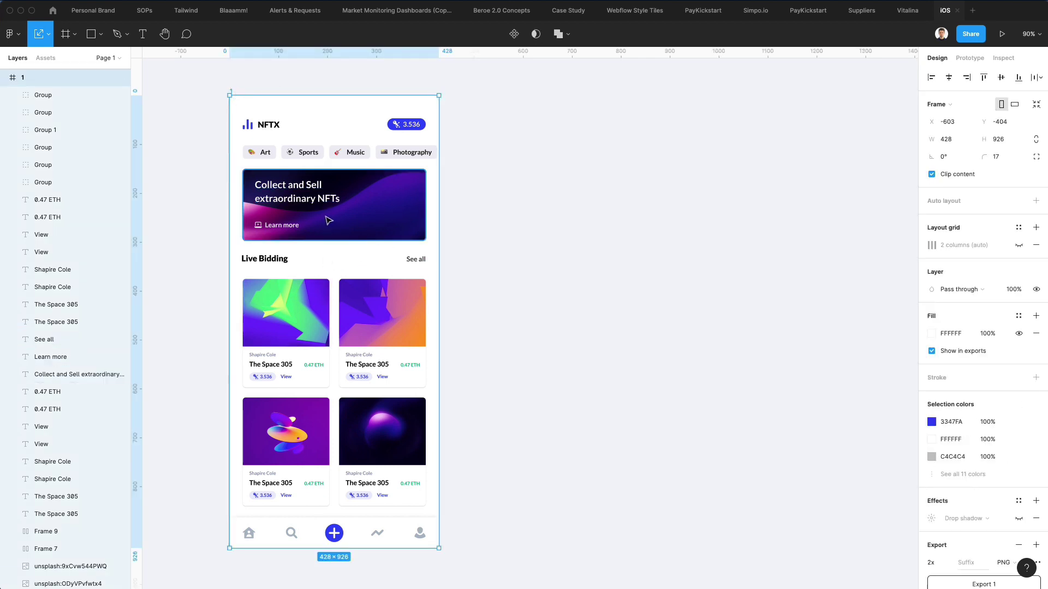
drag(316, 223, 600, 219)
scroll(599, 217, right, 5)
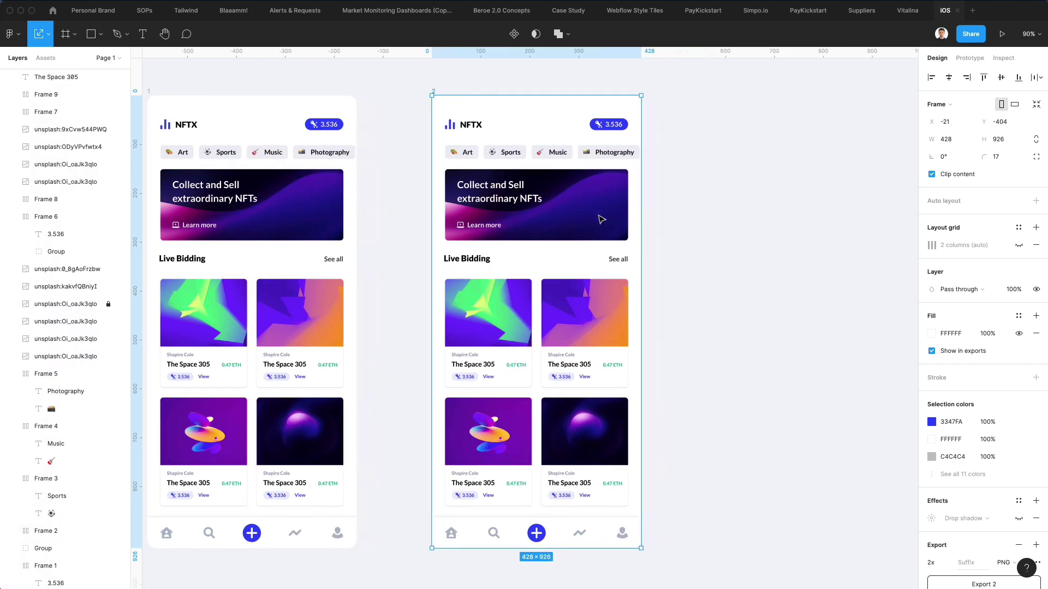
- Delete the logo header, category chips and promotional banner from the duplicated screen
click(800, 178)
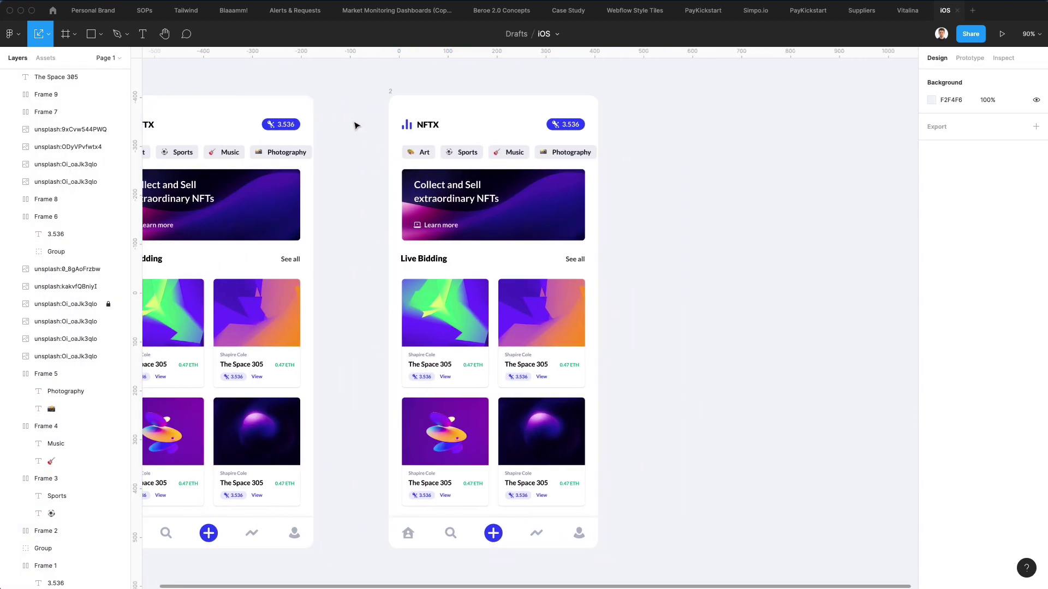
drag(355, 114, 590, 244)
key(Delete)
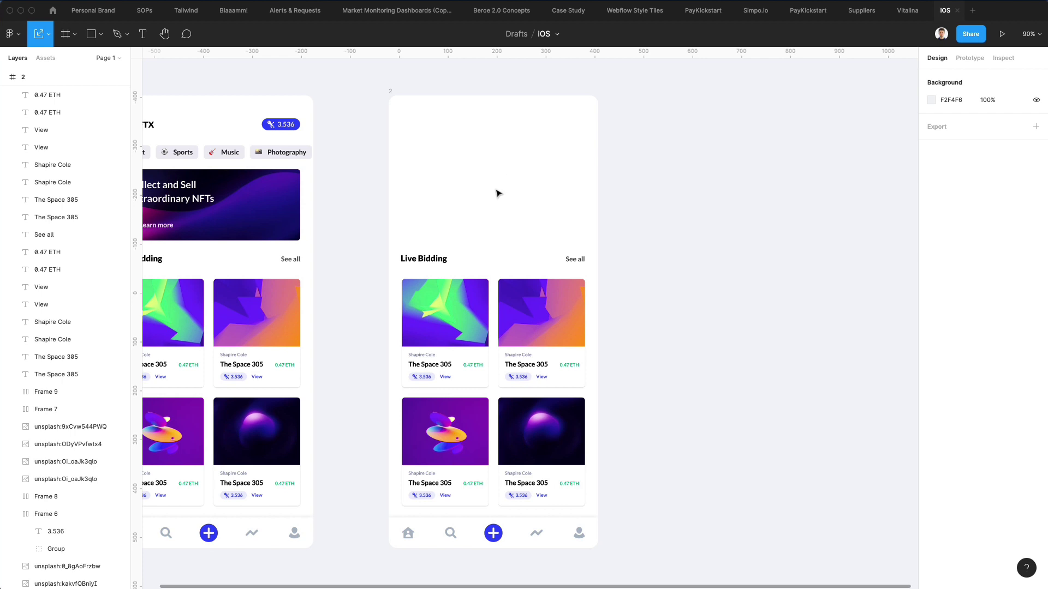
- Draw a full-width rectangle about 428 × 254.5 across the top of the duplicated frame
key(r)
drag(388, 96, 598, 222)
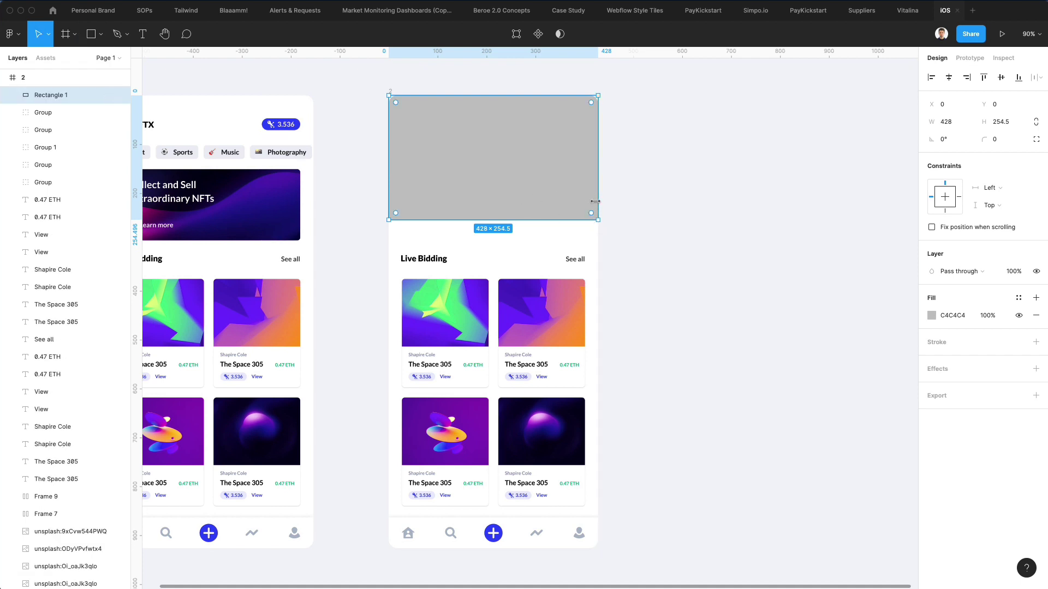
click(616, 164)
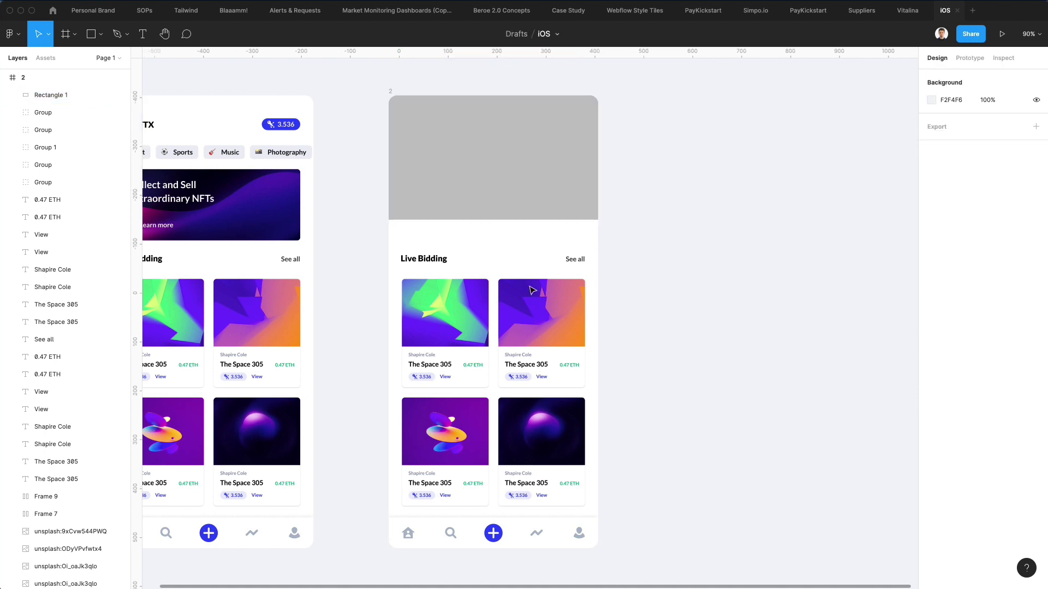
- Delete the Live Bidding heading row and the upper two NFT cards from the duplicated screen
scroll(426, 191, up, 1)
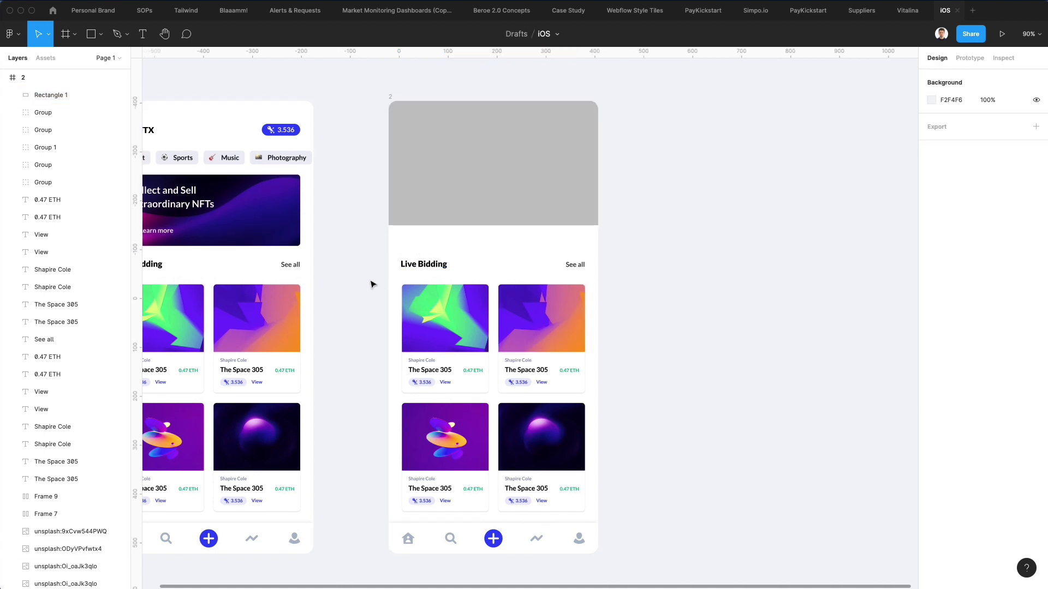
drag(386, 230, 621, 481)
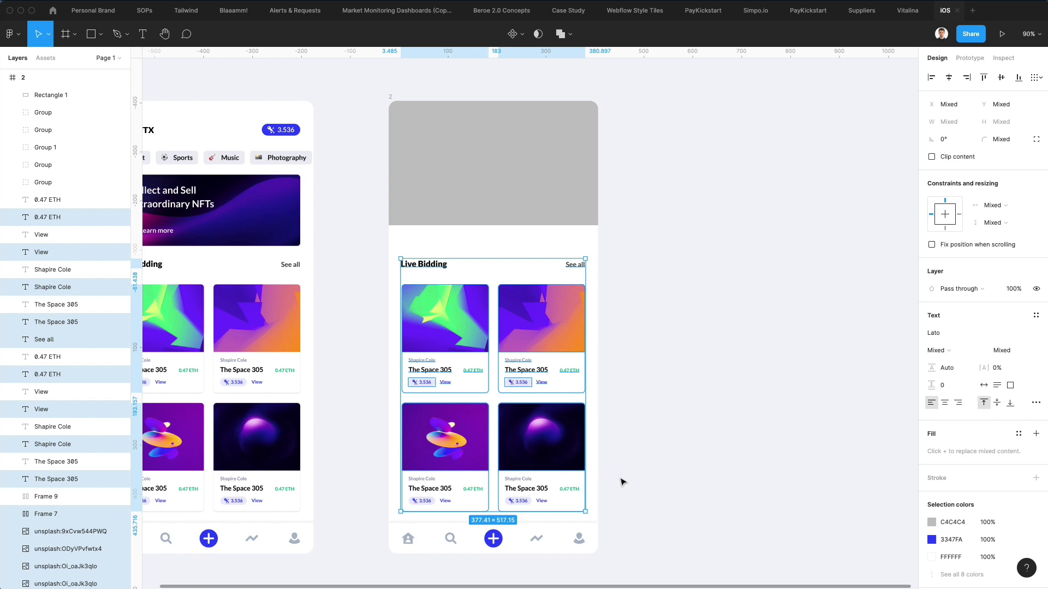
drag(374, 237, 620, 398)
key(Delete)
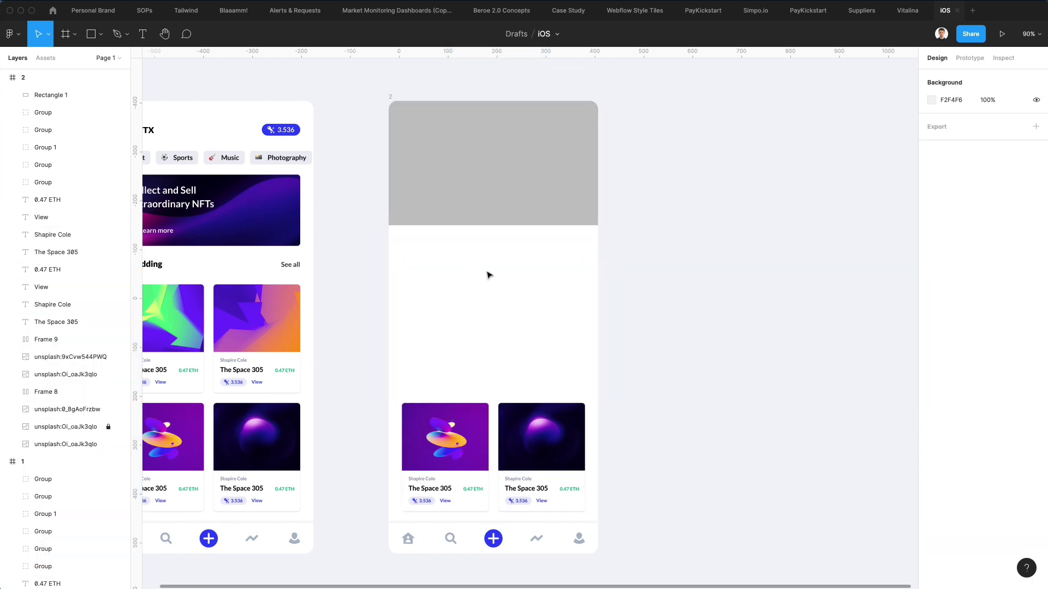
- Draw a circle about 40 px wide in the grey rectangle's upper-left area and fill it white (FFFFFF)
scroll(493, 244, up, 3)
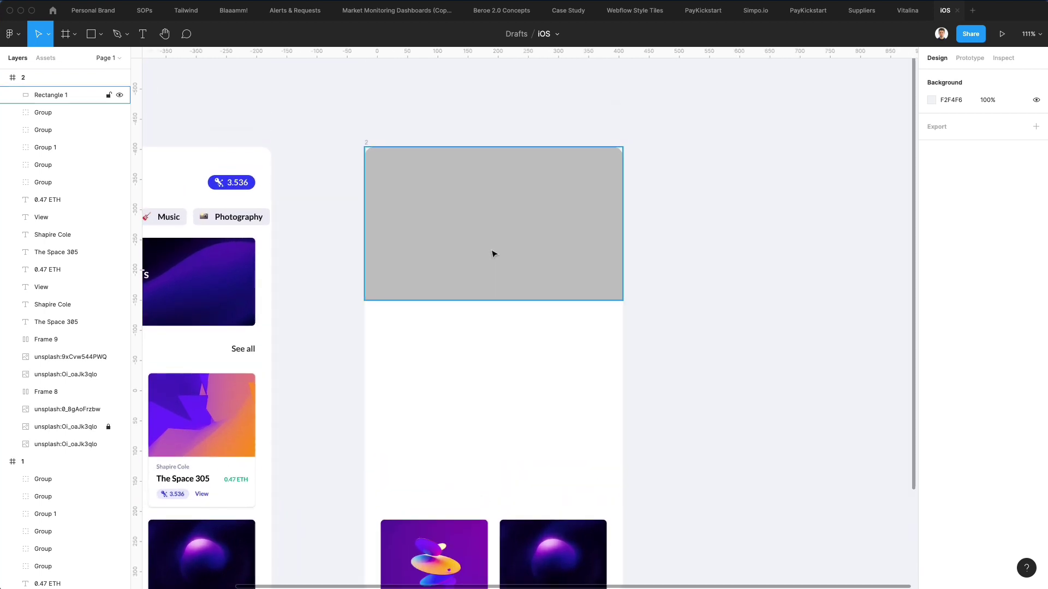
scroll(496, 313, up, 2)
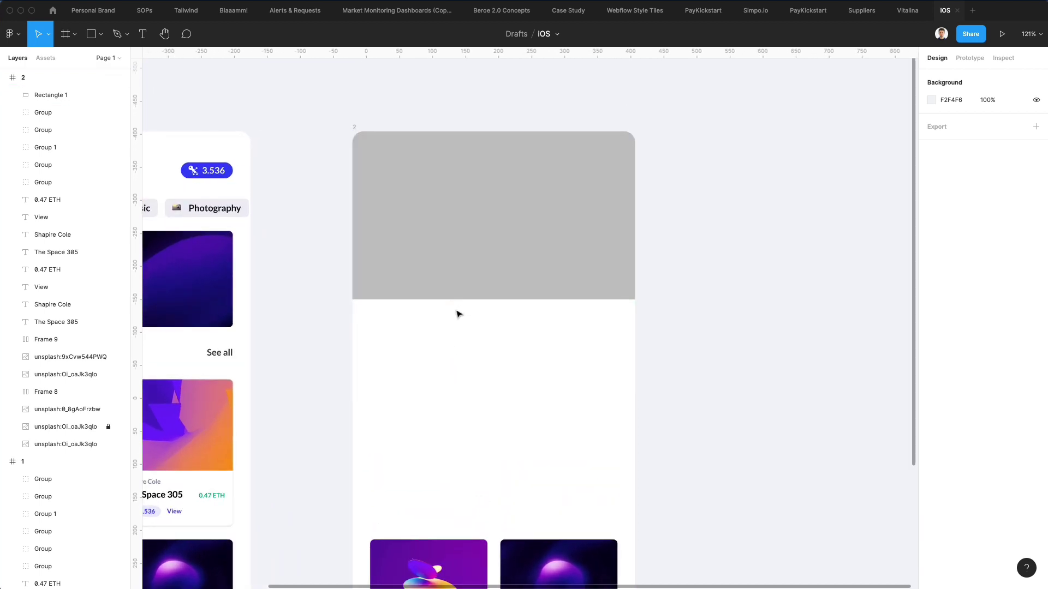
key(o)
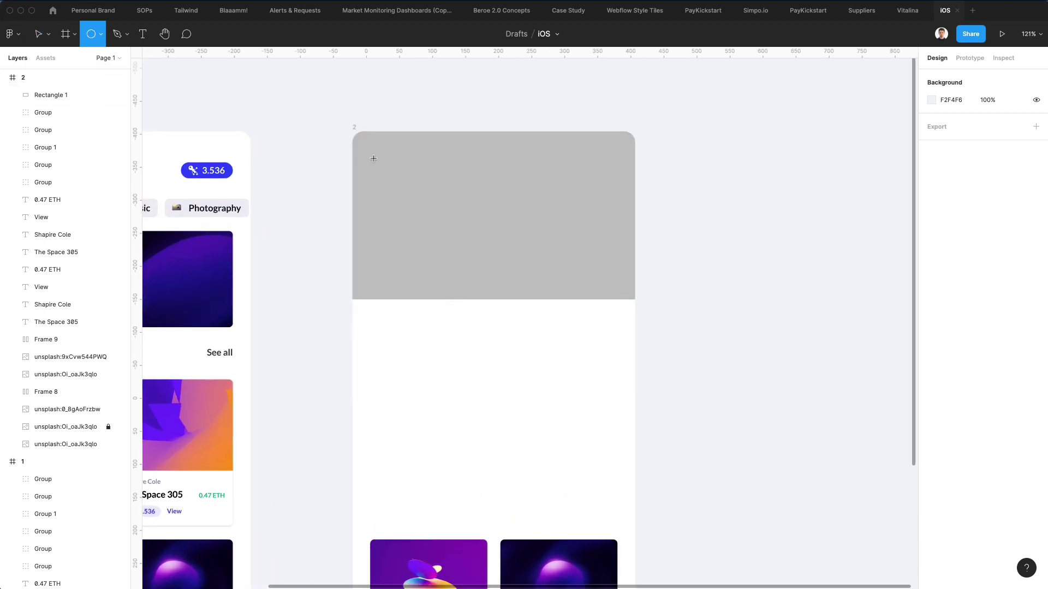
drag(379, 167, 407, 187)
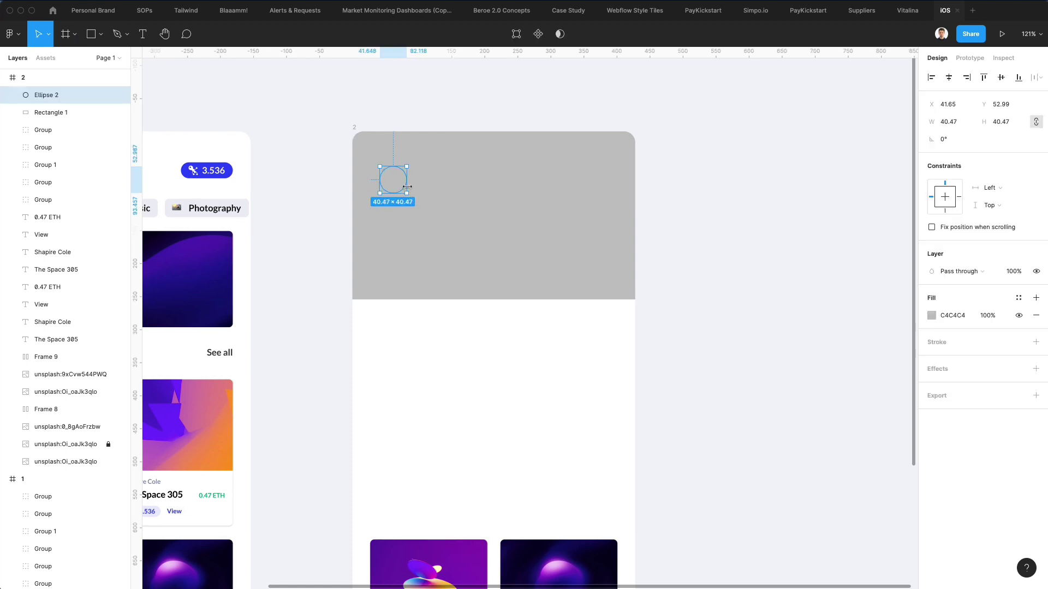
click(932, 316)
click(802, 470)
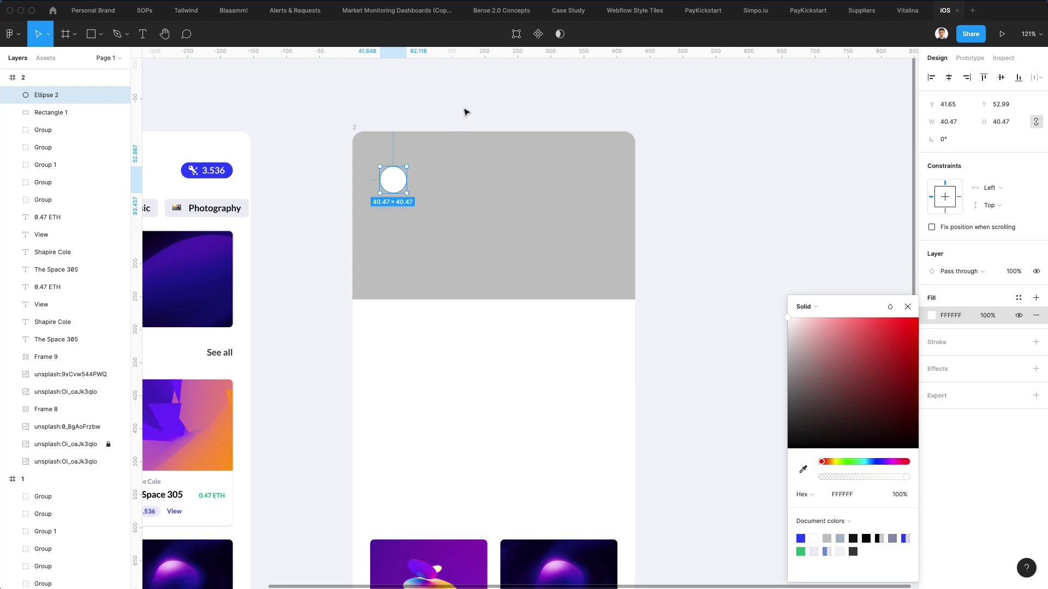
- Lock the grey header rectangle on the duplicated screen
click(457, 211)
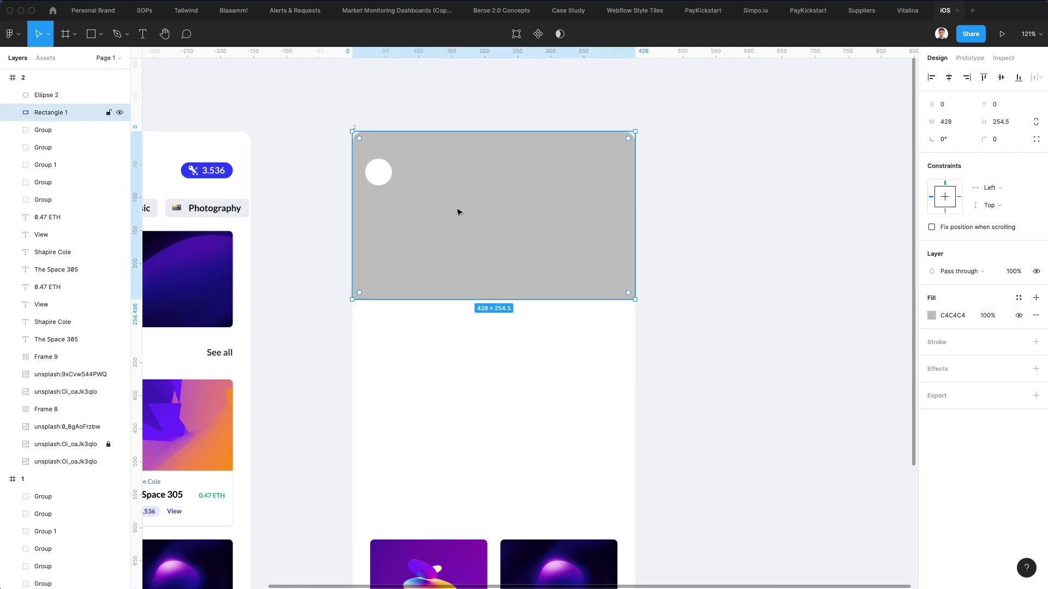
right_click(489, 194)
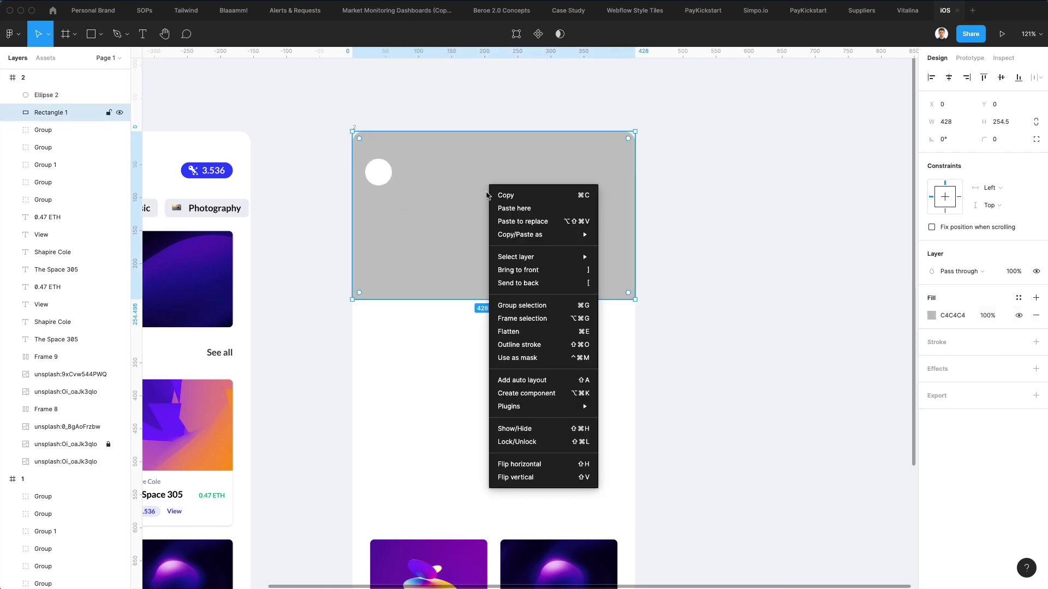
click(519, 443)
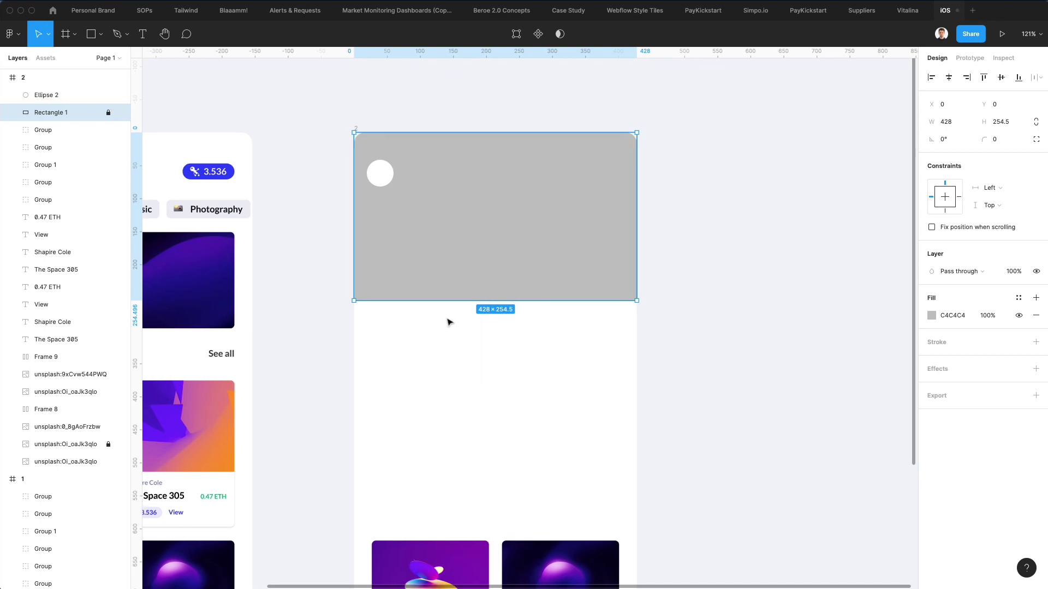
- Show the duplicated frame's layout grid and align the white circle with the first column's left edge at X 27
drag(384, 176, 389, 176)
click(356, 128)
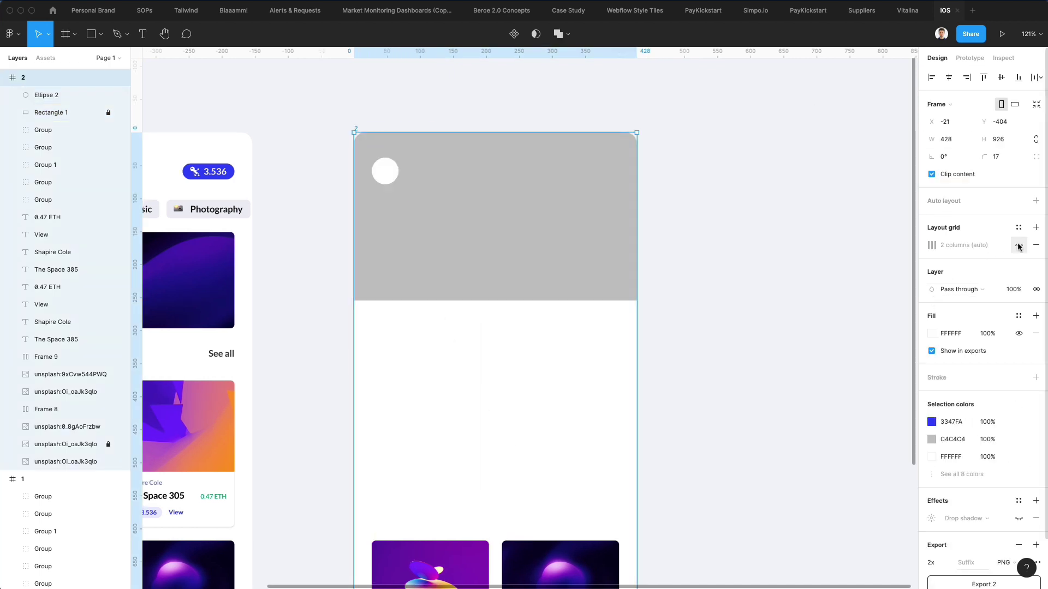
click(1018, 245)
scroll(423, 122, up, 5)
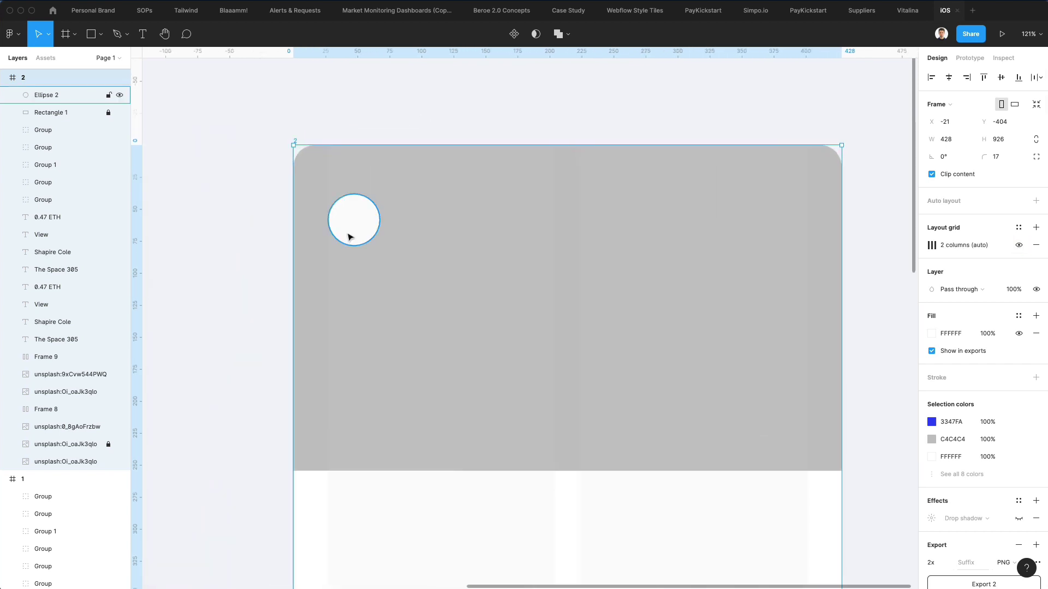
key(Escape)
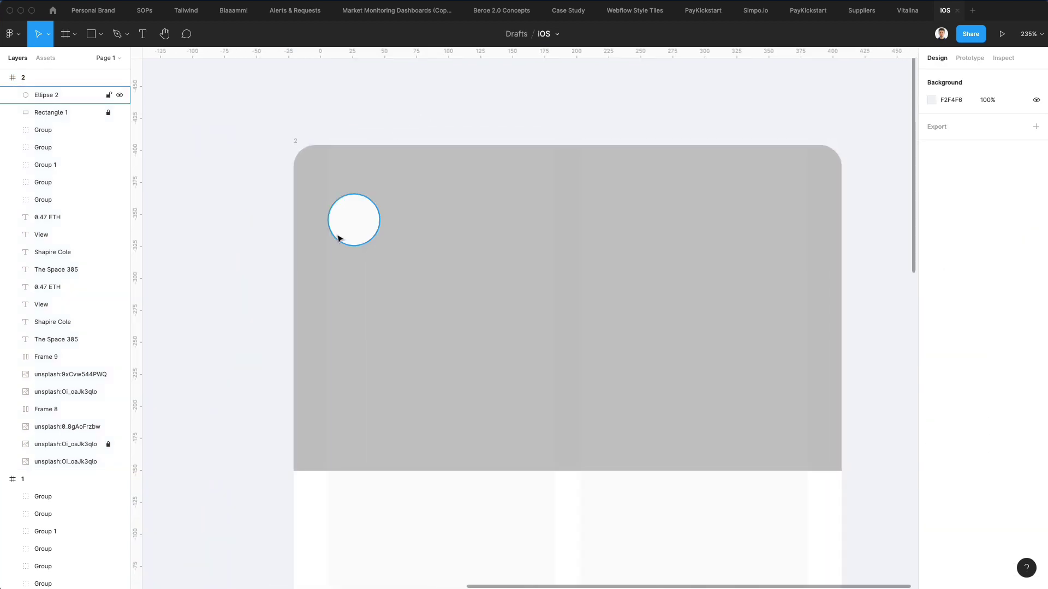
click(352, 222)
drag(352, 222, 350, 220)
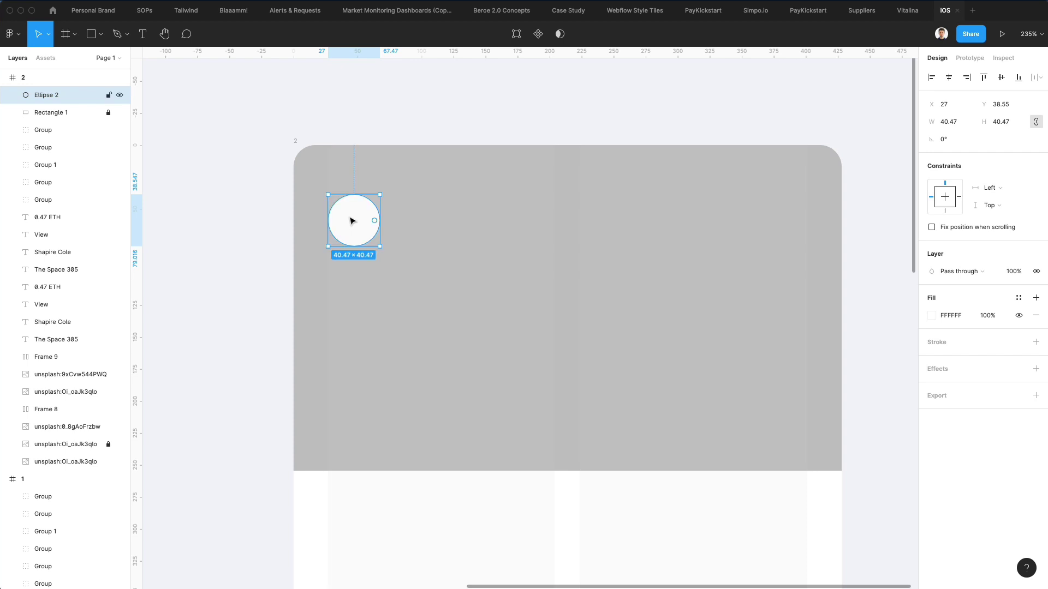
scroll(353, 213, left, 1)
click(480, 243)
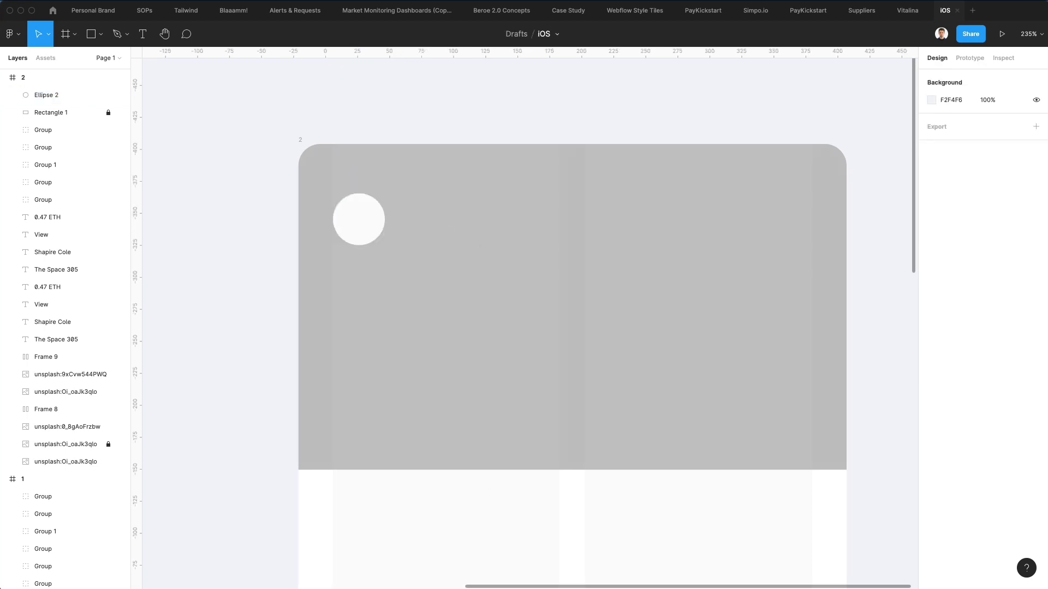
- Switch to Nucleo and search its glyph icons for "arrow" to find a plain chevron
key(super+Tab)
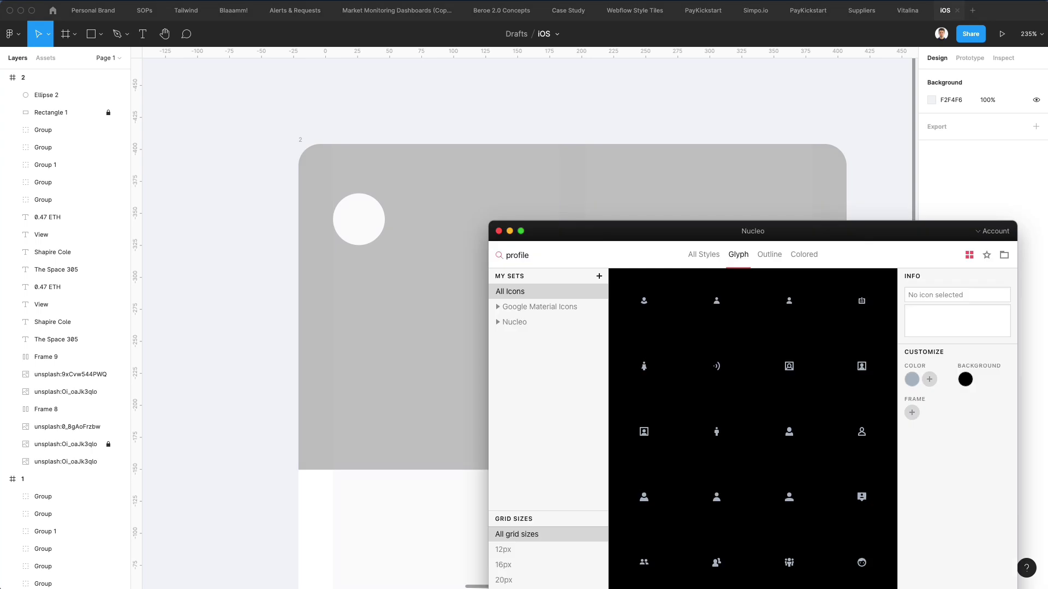
double_click(528, 252)
text(arrow)
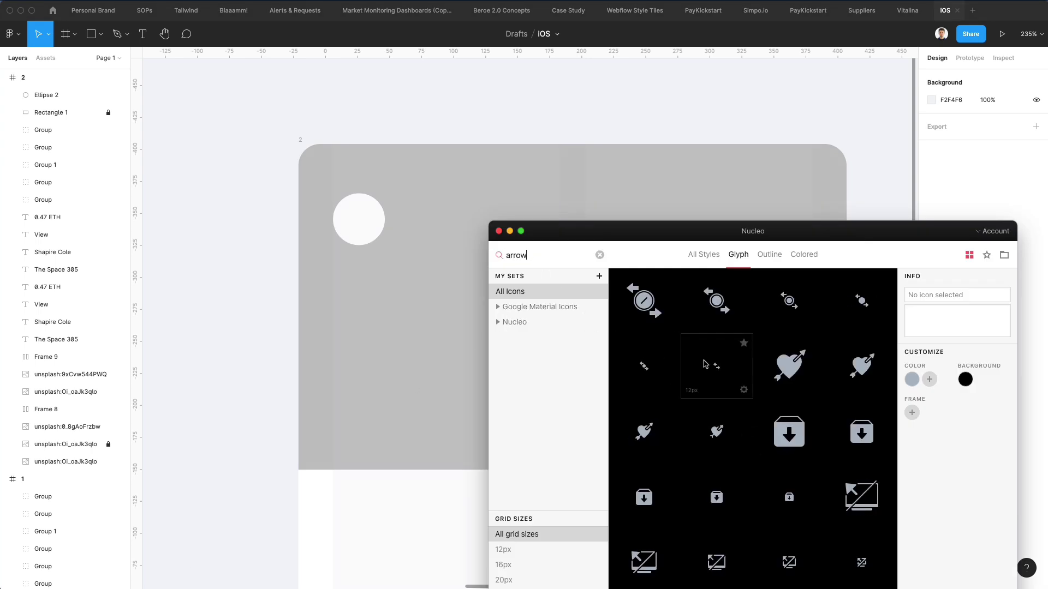
scroll(707, 363, down, 15)
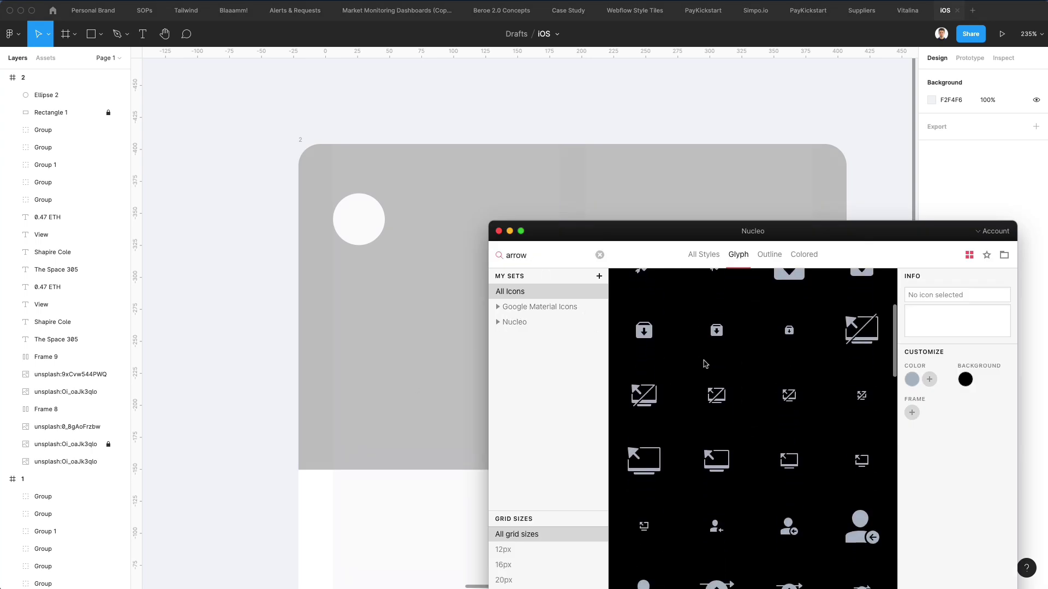
scroll(704, 364, down, 4)
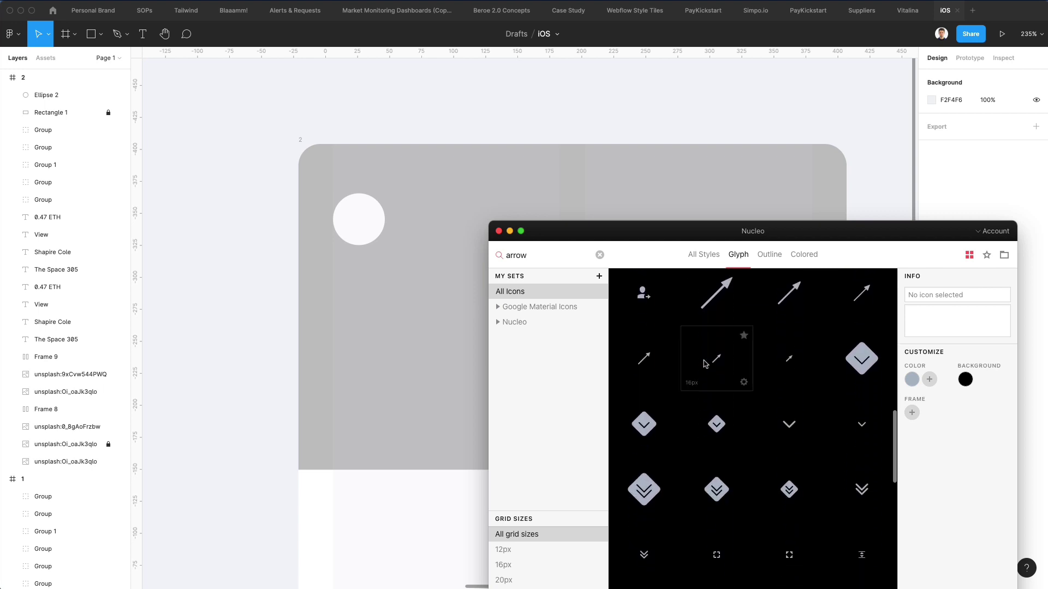
scroll(810, 431, down, 2)
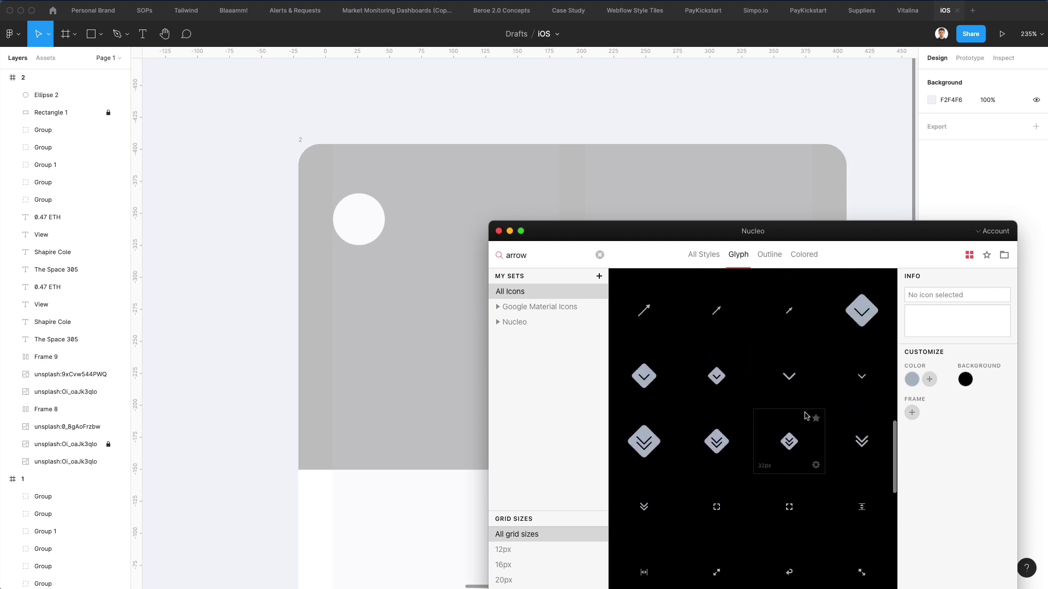
- Place the chevron icon in the white circle, rotated -90° to point left at about 19 px, and ungroup its frame
drag(791, 411, 358, 210)
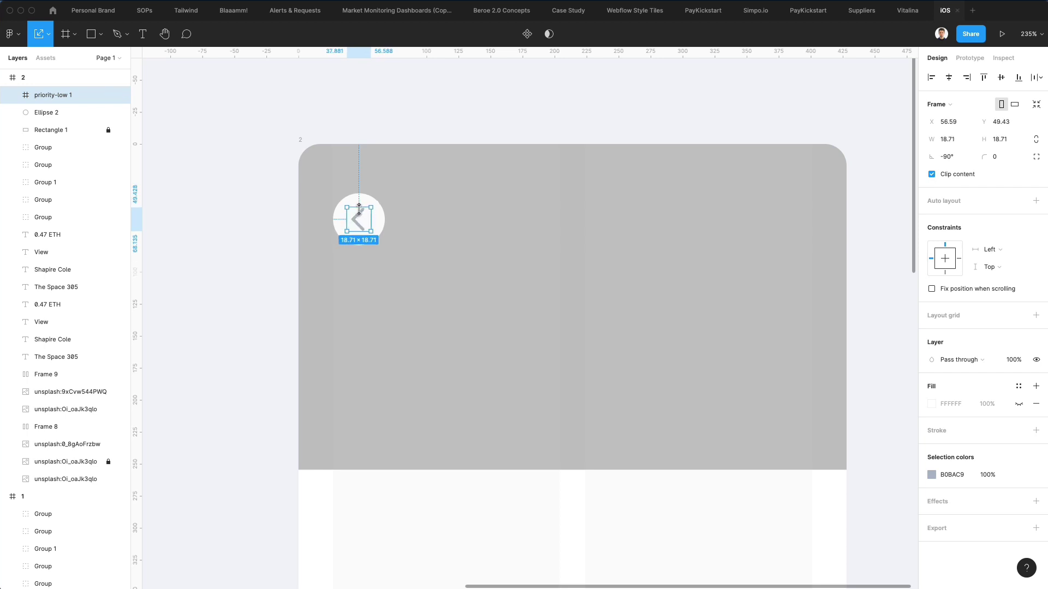
key(super+shift+g)
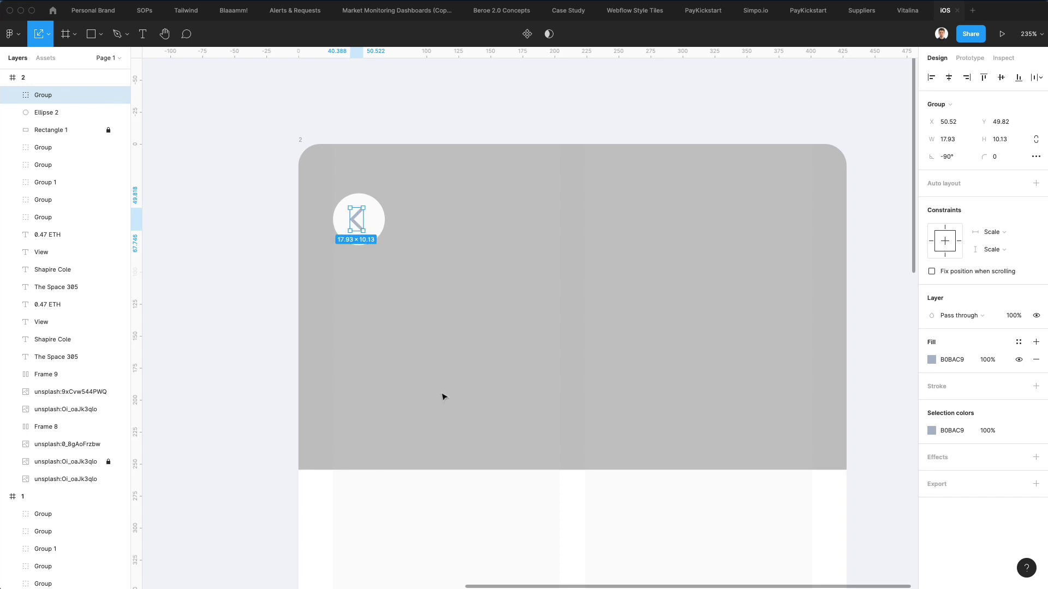
click(561, 262)
- Duplicate the white circle and align the copy with the second column's right edge at X 360.53
click(358, 222)
key(super+d)
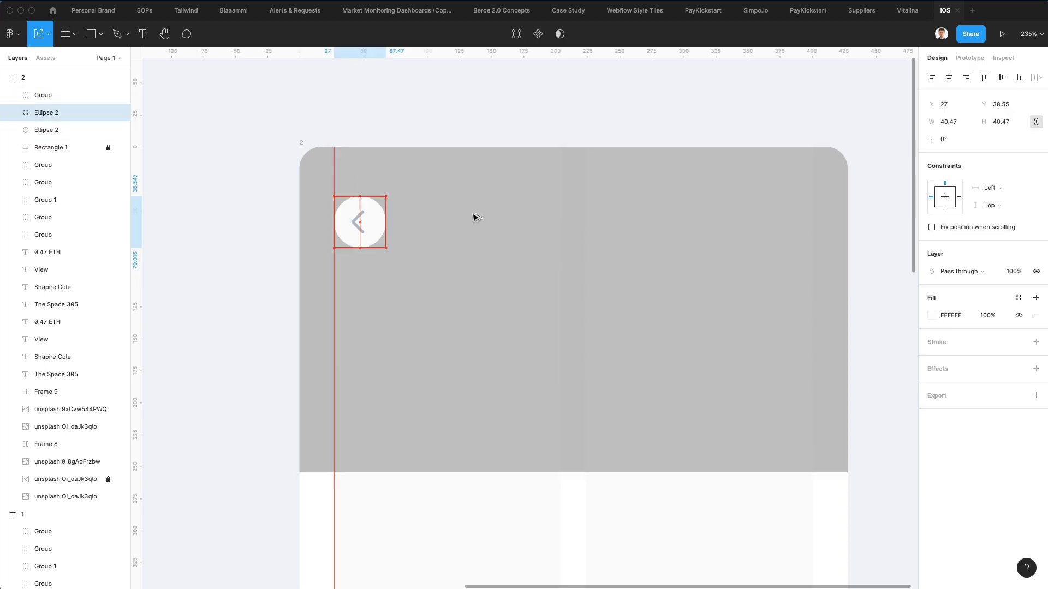
drag(362, 221, 790, 222)
- Search Nucleo for "dots" and place the three-dot menu icon in the new circle, rotated -90° and scaled to about 16 px
key(super+alt+n)
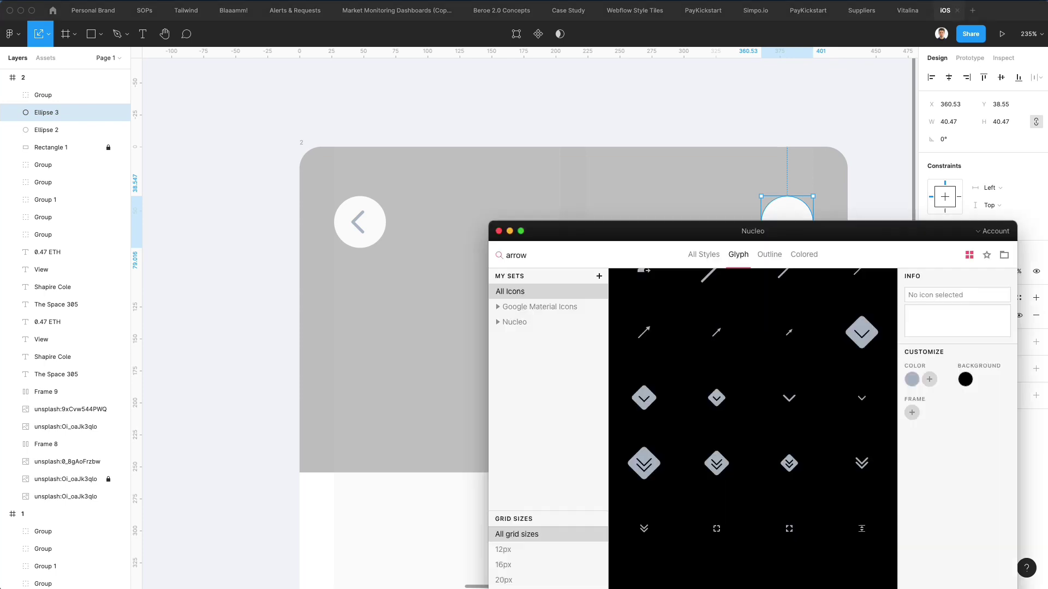
click(516, 255)
key(super+a)
text(dots)
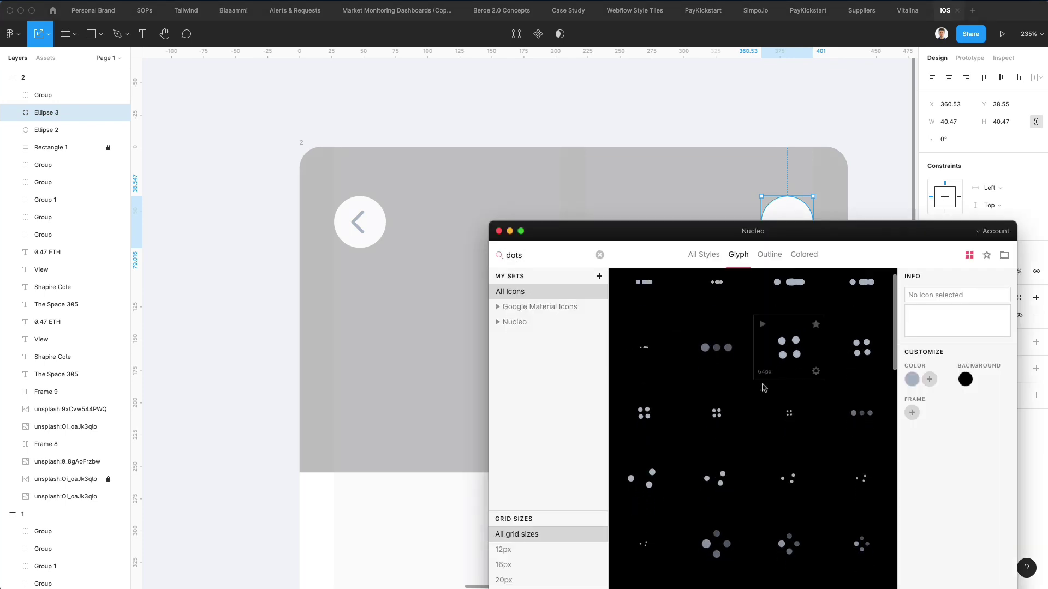
scroll(763, 388, down, 5)
drag(716, 441, 794, 231)
key(k)
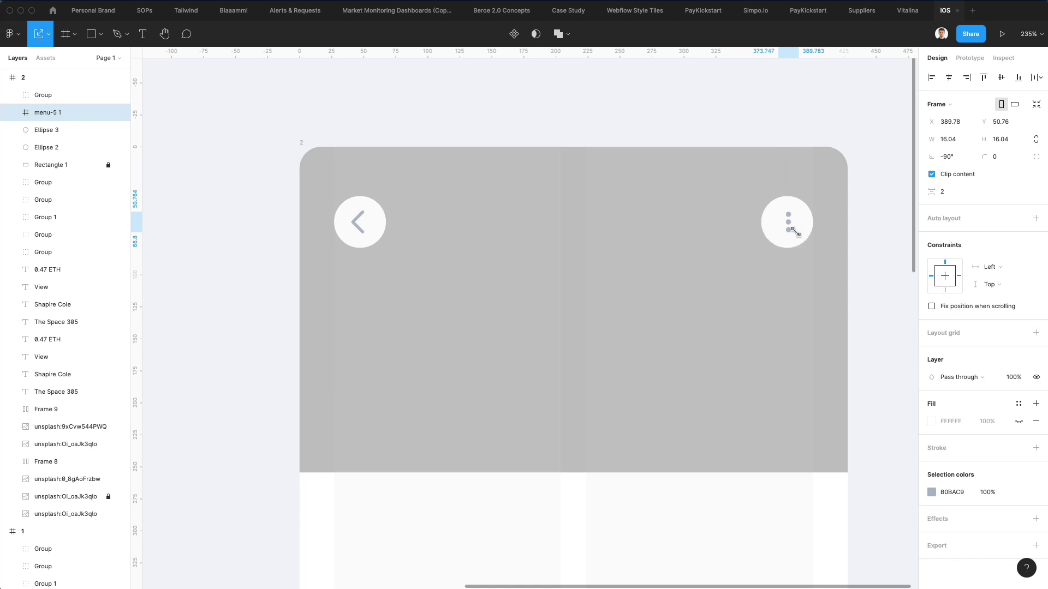
- Nudge the three-dot icon 1 px left to centre it in its white circle, and deselect it
key(Left)
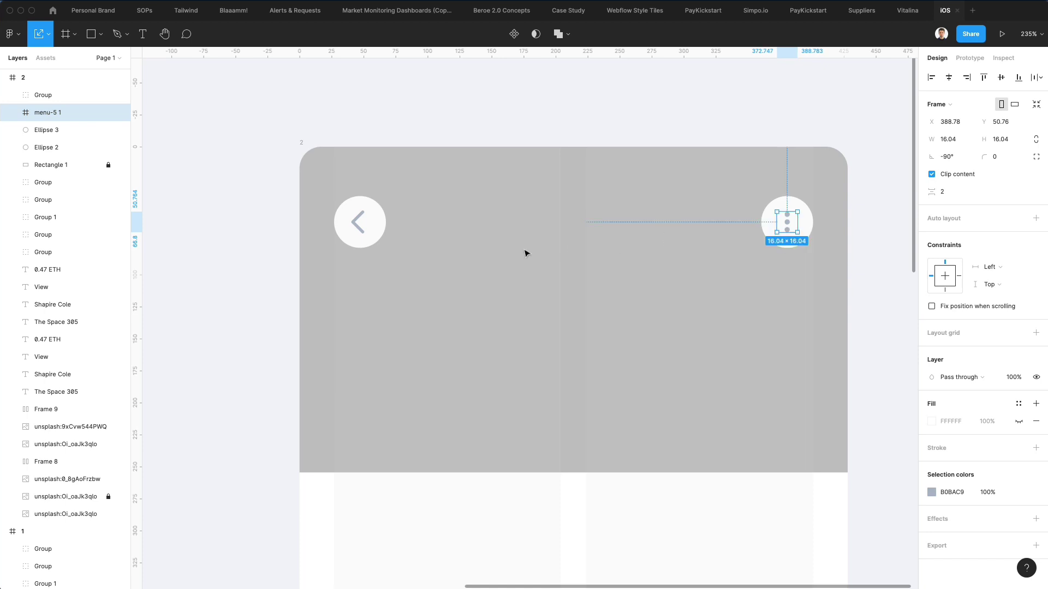
click(525, 251)
- Duplicate the back button's white circle and enlarge the copy to about 88.6 px, seated on the header's lower edge at X 27
scroll(524, 250, down, 1)
scroll(527, 252, down, 1)
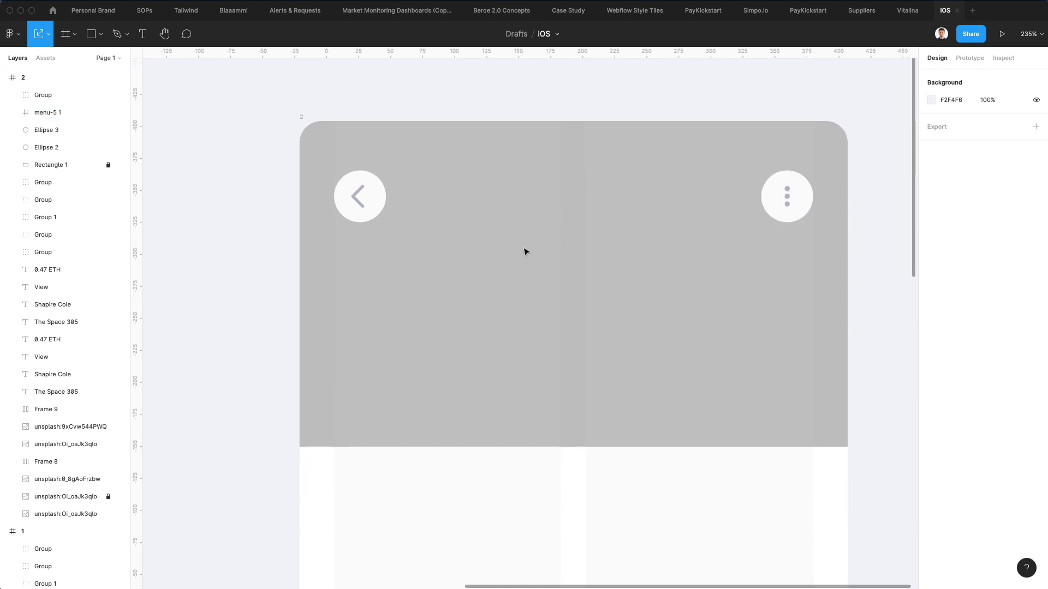
drag(382, 205, 409, 383)
click(494, 365)
- Select the locked grey header rectangle and reduce its height to about 208 px, so its edge crosses the large circle's middle
right_click(492, 283)
mouse_move(534, 329)
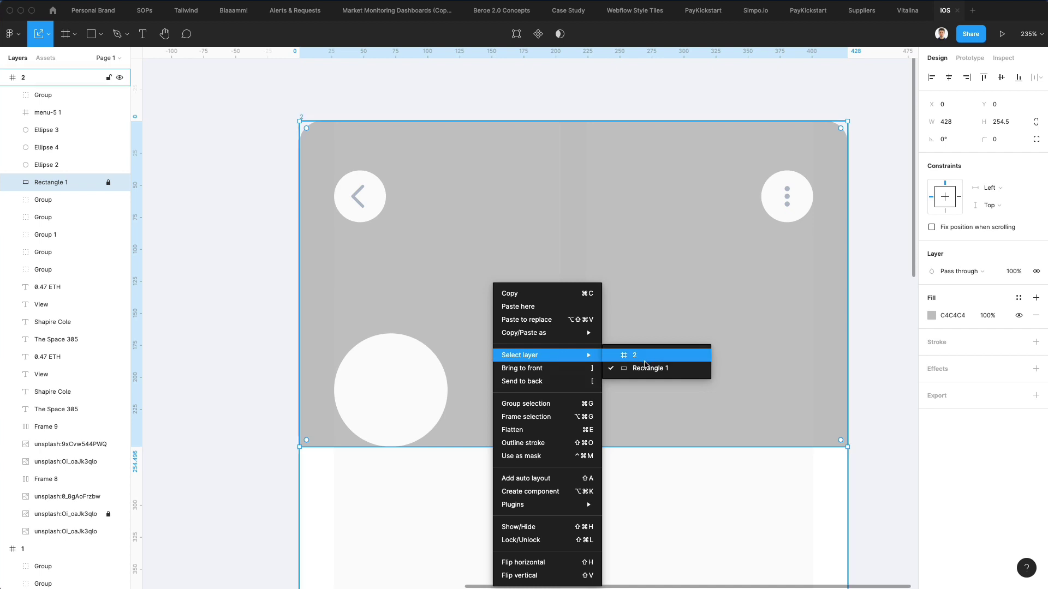
click(749, 311)
click(1000, 121)
key(shift+Down)
key(shift+Down)
key(shift+Down)
key(shift+Down)
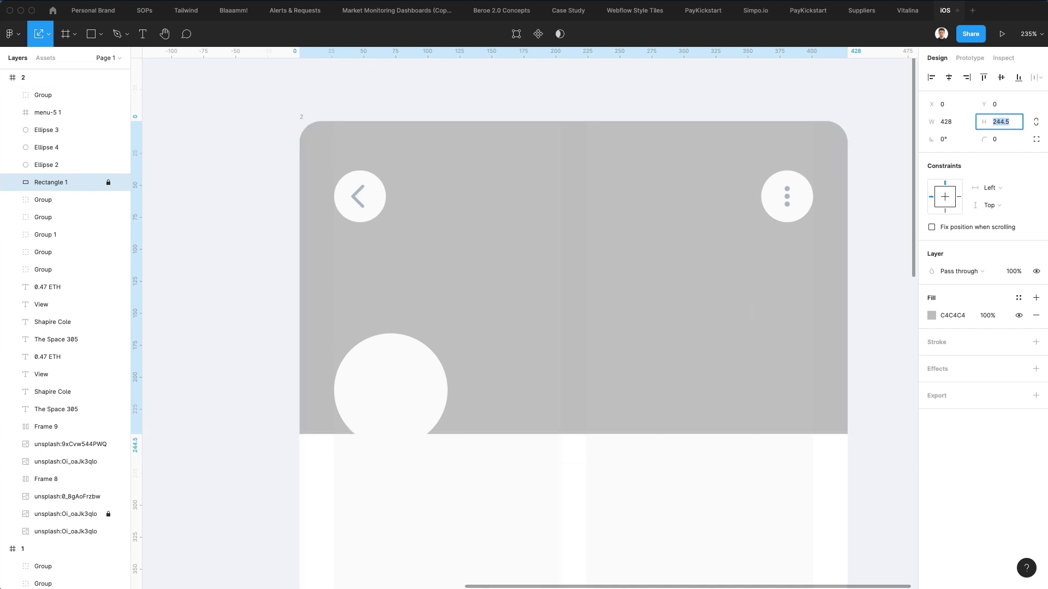
key(shift+Down)
key(Up)
key(Up)
key(Up)
key(Up)
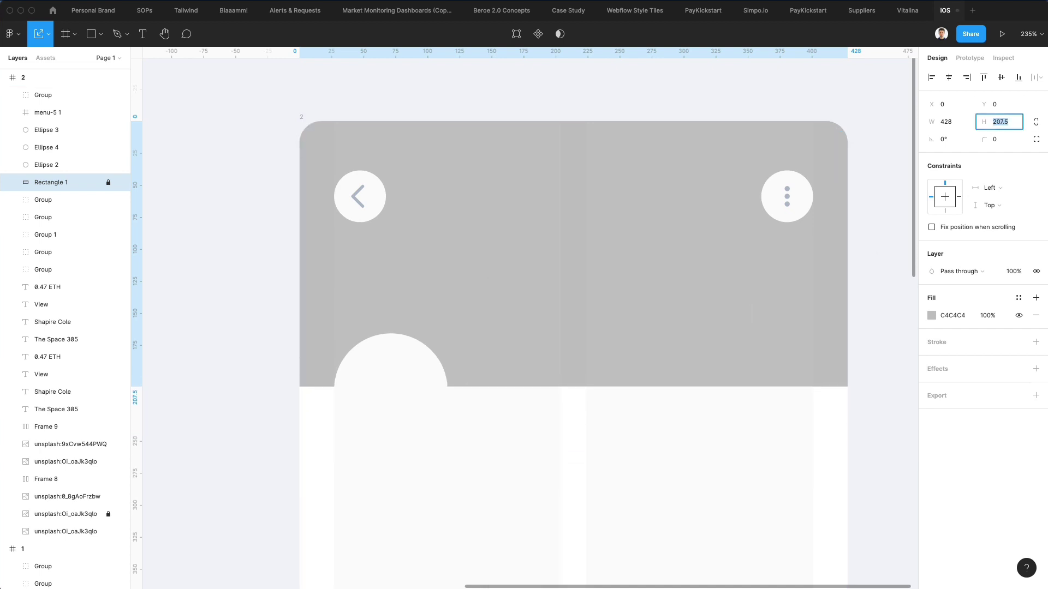
- Run the Content Reel plugin on the large white circle and show its image sets
click(392, 374)
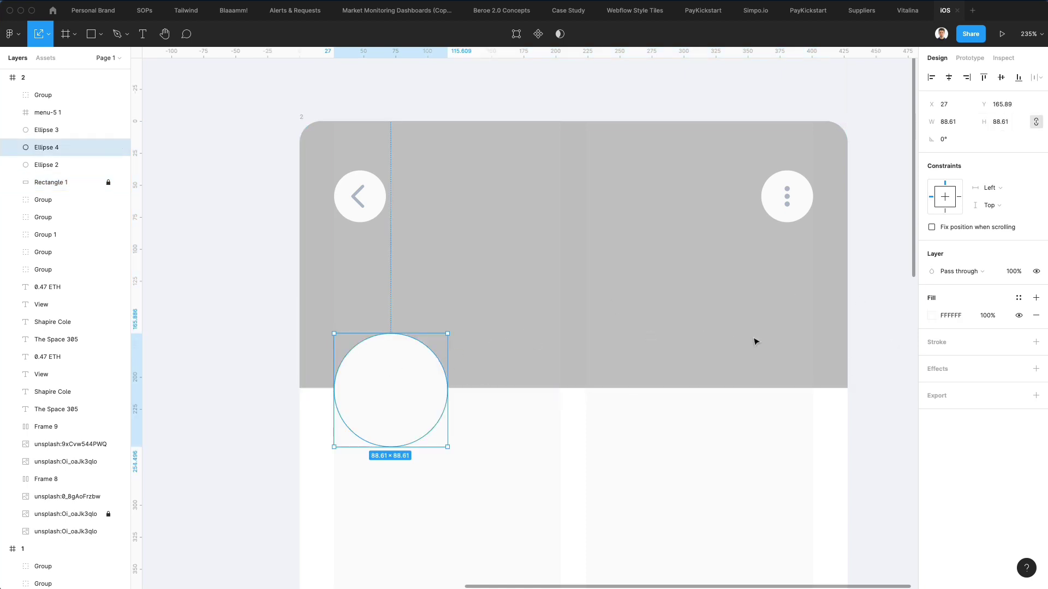
click(13, 34)
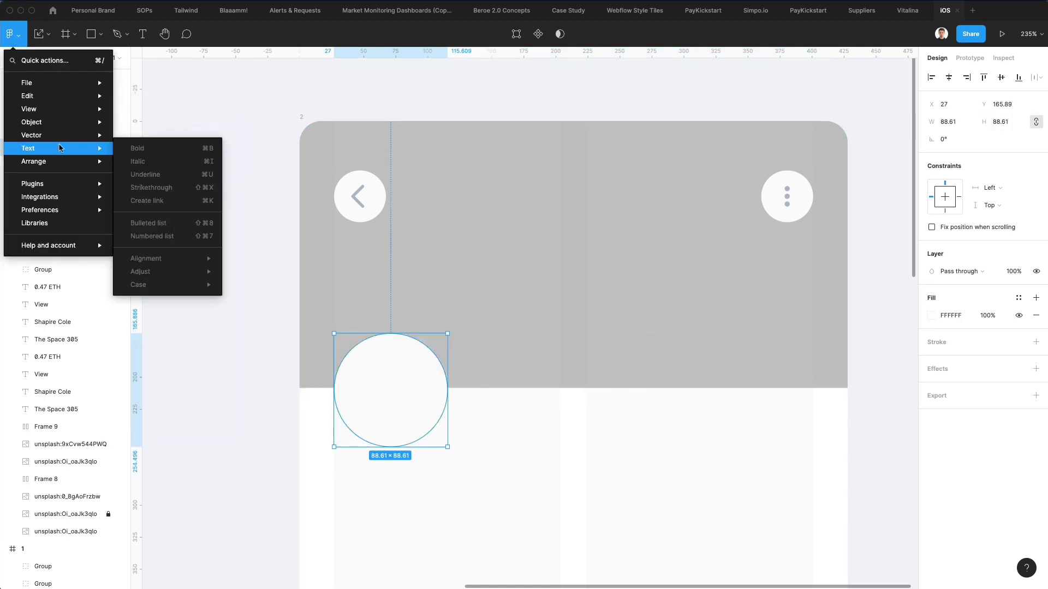
mouse_move(64, 187)
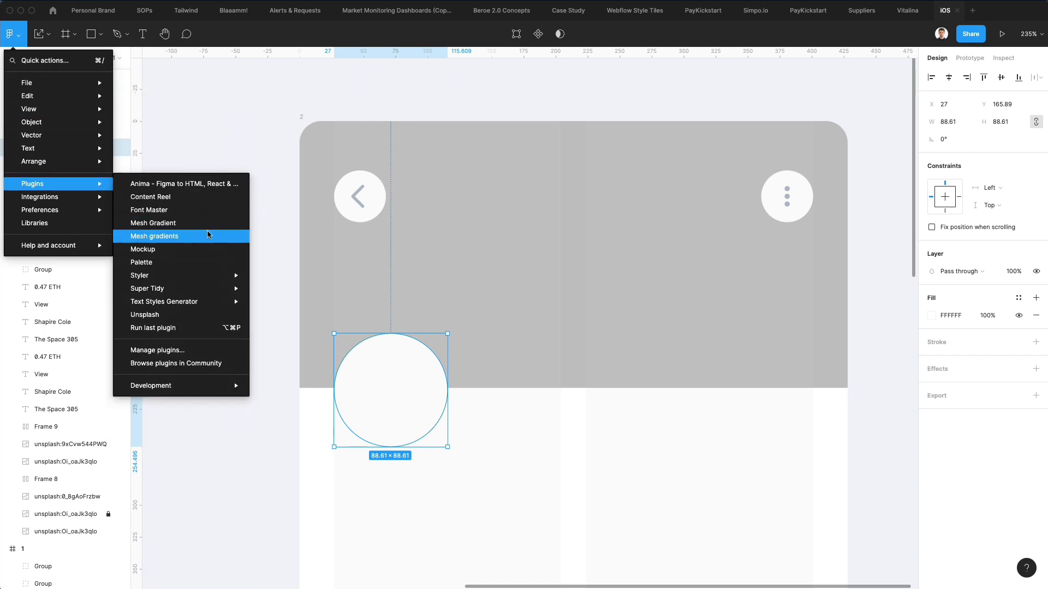
click(179, 198)
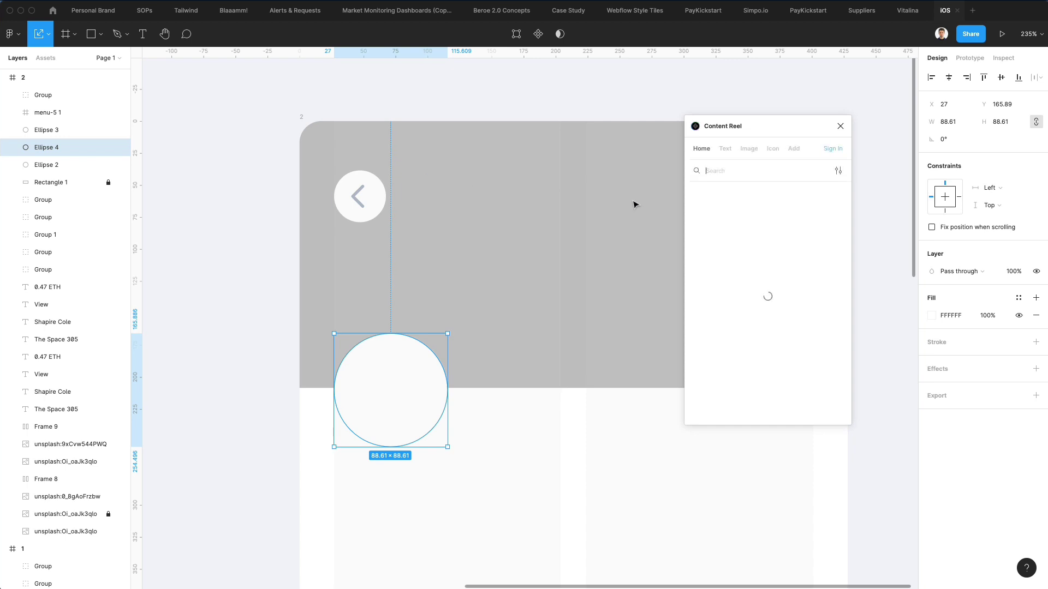
click(747, 148)
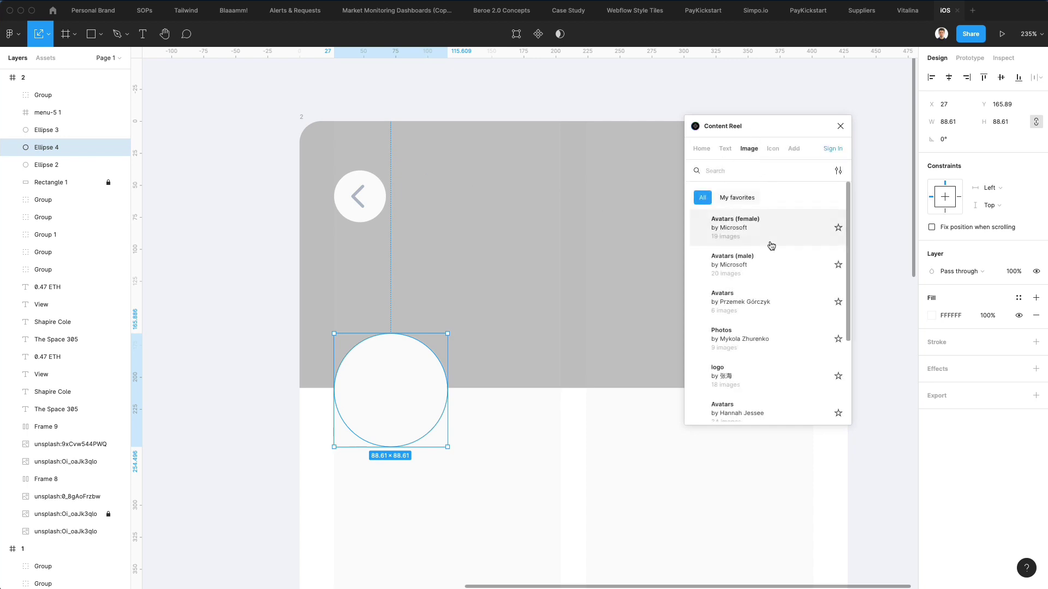
- Compare the male and female avatar sets, fill the large circle with a portrait from Avatars (female), and close the plugin
click(756, 263)
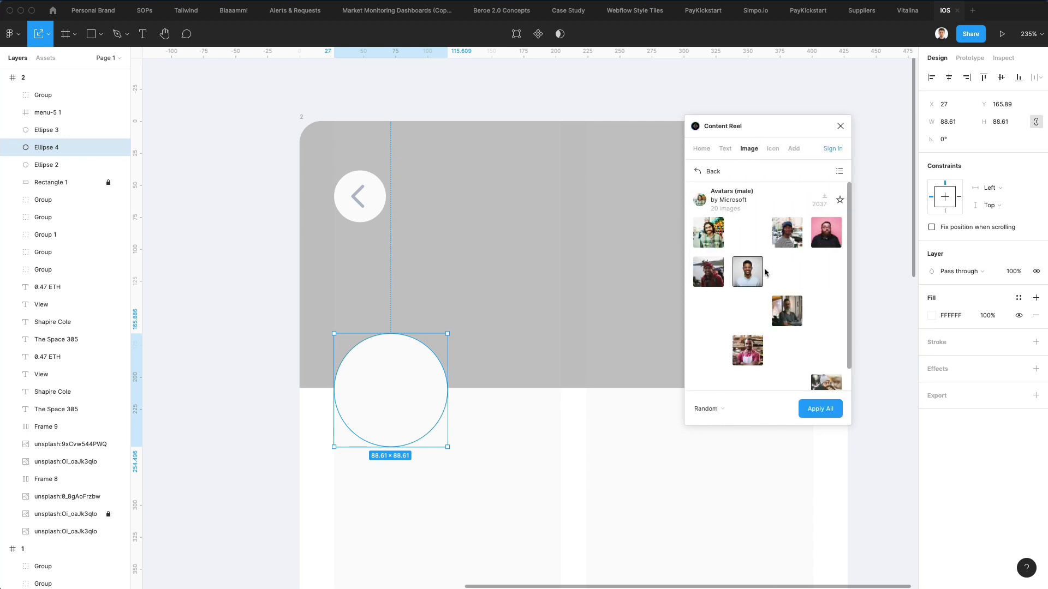
scroll(710, 292, down, 1)
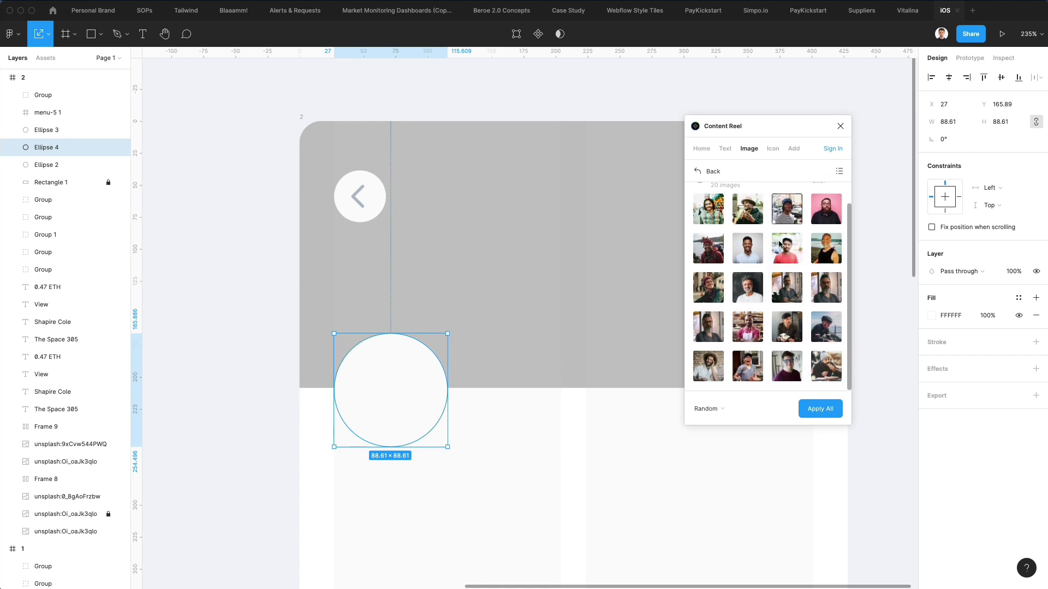
click(707, 172)
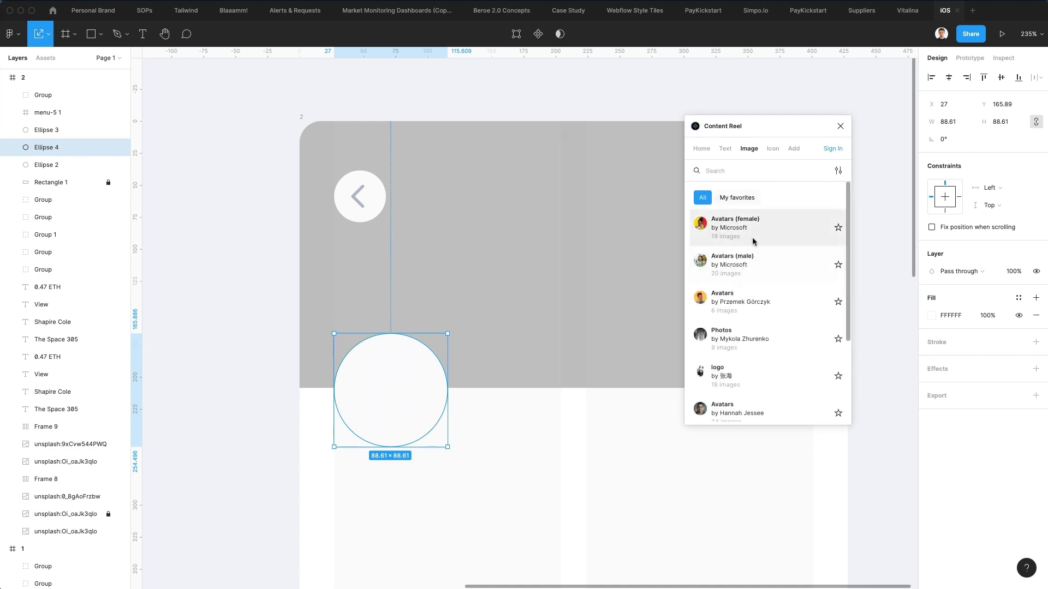
click(752, 235)
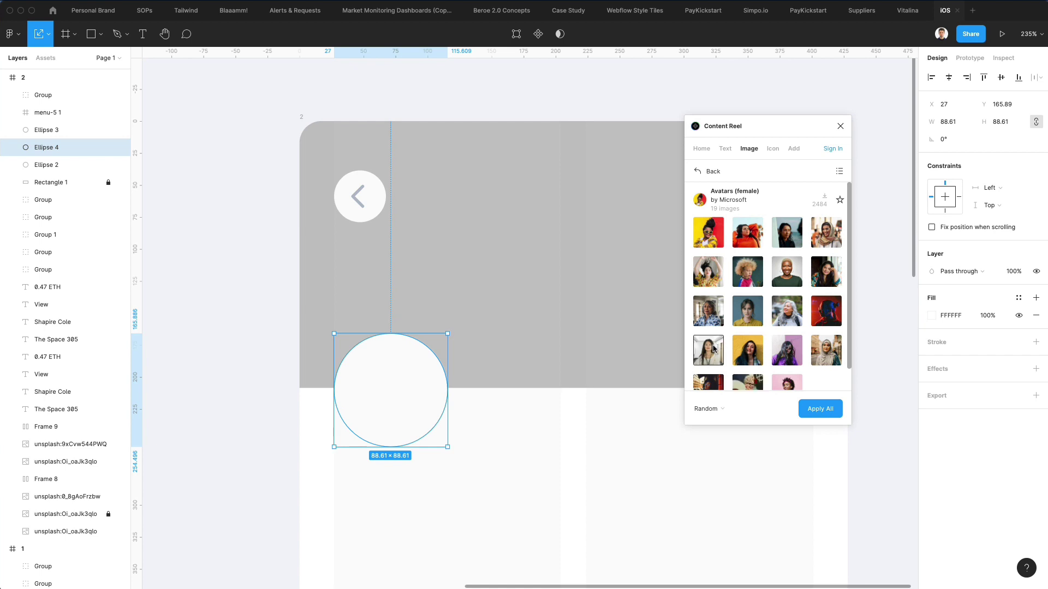
click(713, 349)
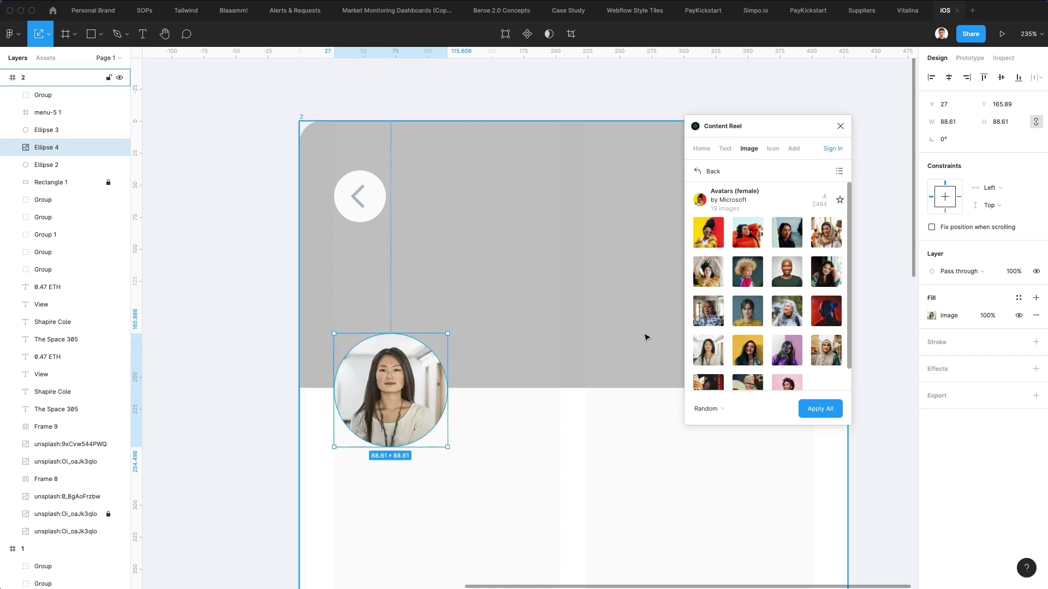
scroll(645, 337, down, 3)
scroll(645, 338, down, 2)
click(505, 371)
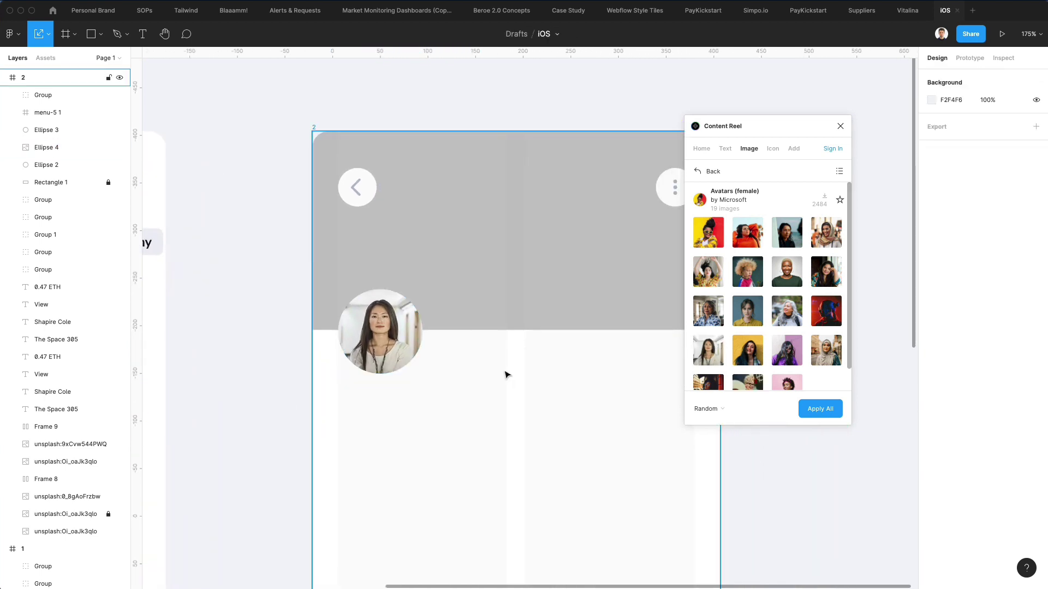
scroll(510, 368, right, 3)
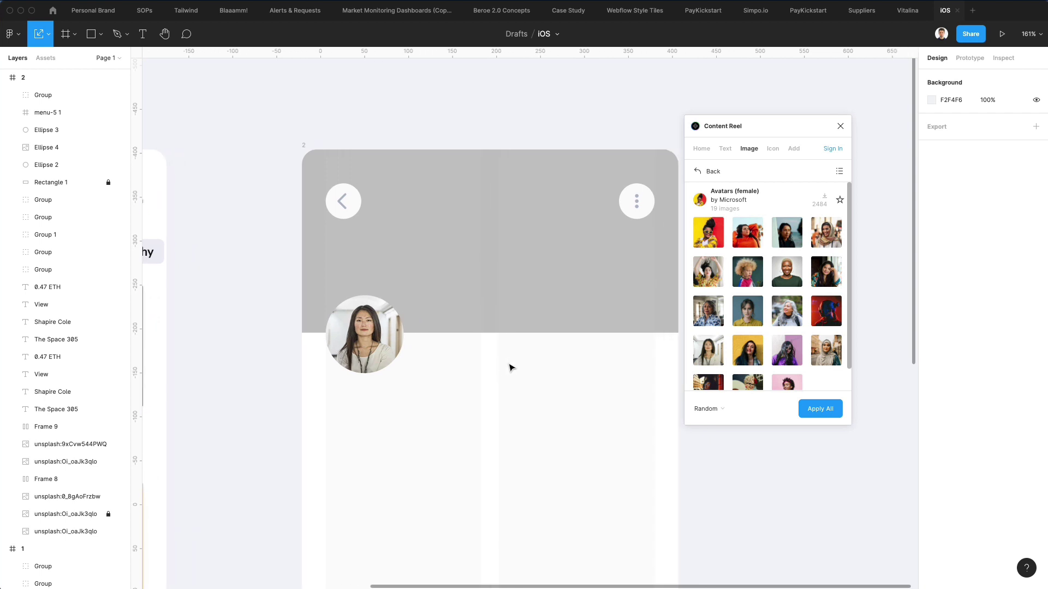
click(839, 127)
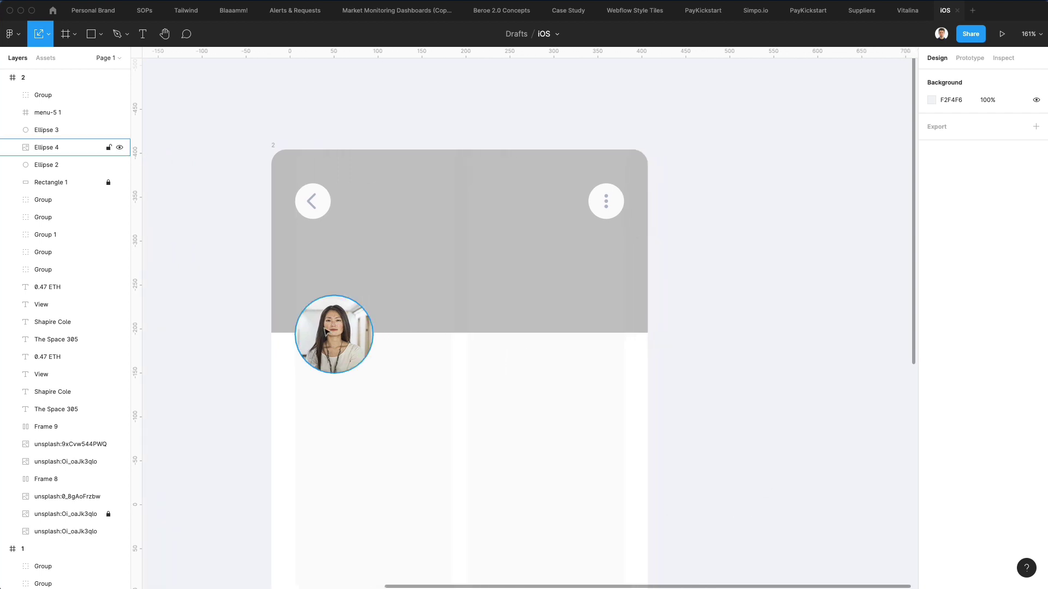
- Duplicate the avatar circle and scale the copy to about 25.7 px at the avatar's lower-right corner
click(350, 328)
key(ctrl+c)
key(ctrl+v)
drag(300, 300, 352, 352)
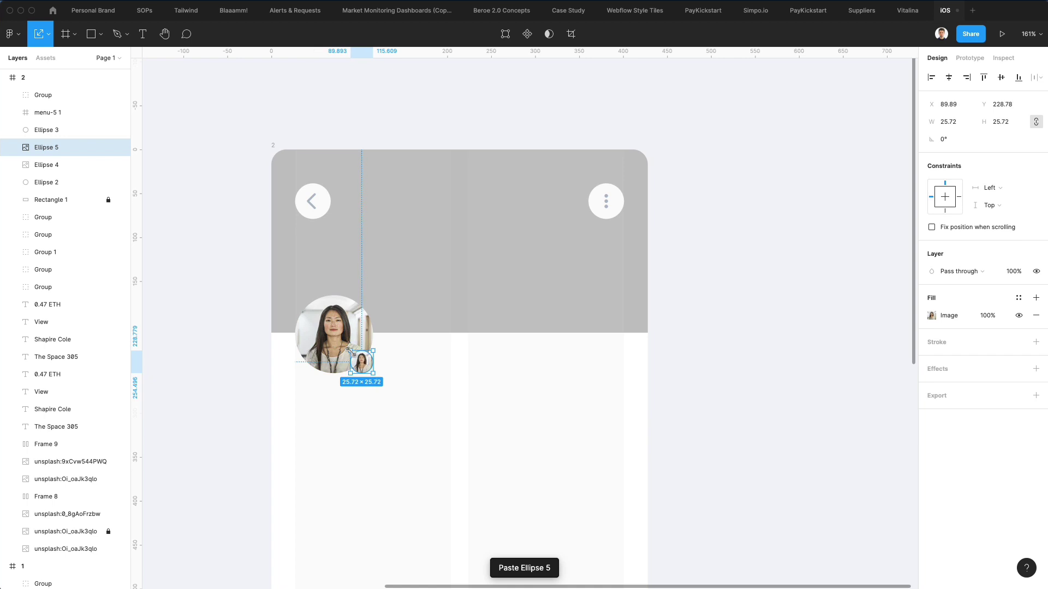
- Replace the small circle's image fill with the solid green document colour 00BD79
click(932, 315)
click(808, 318)
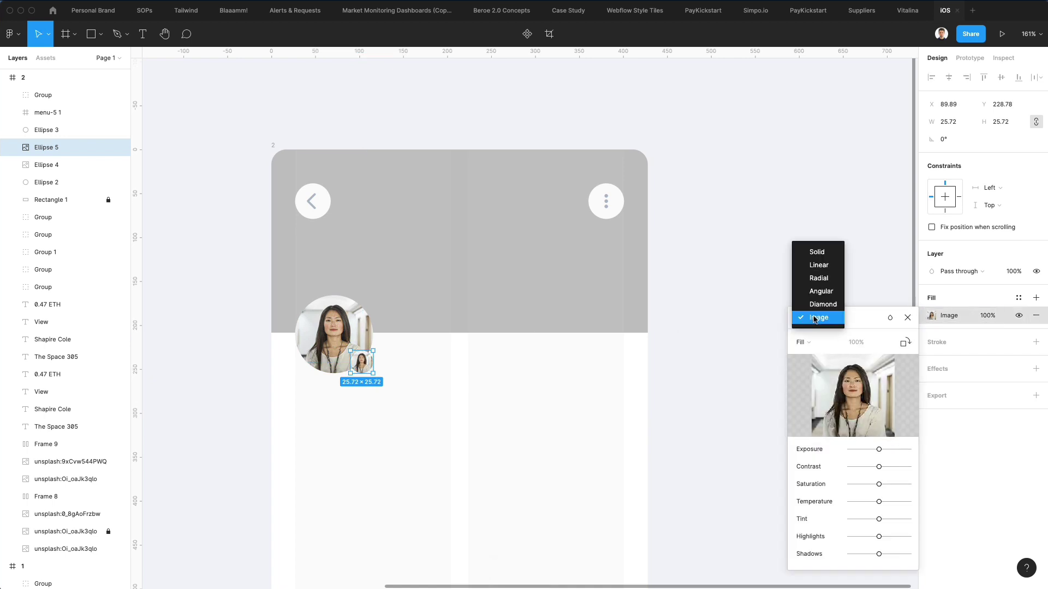
click(813, 253)
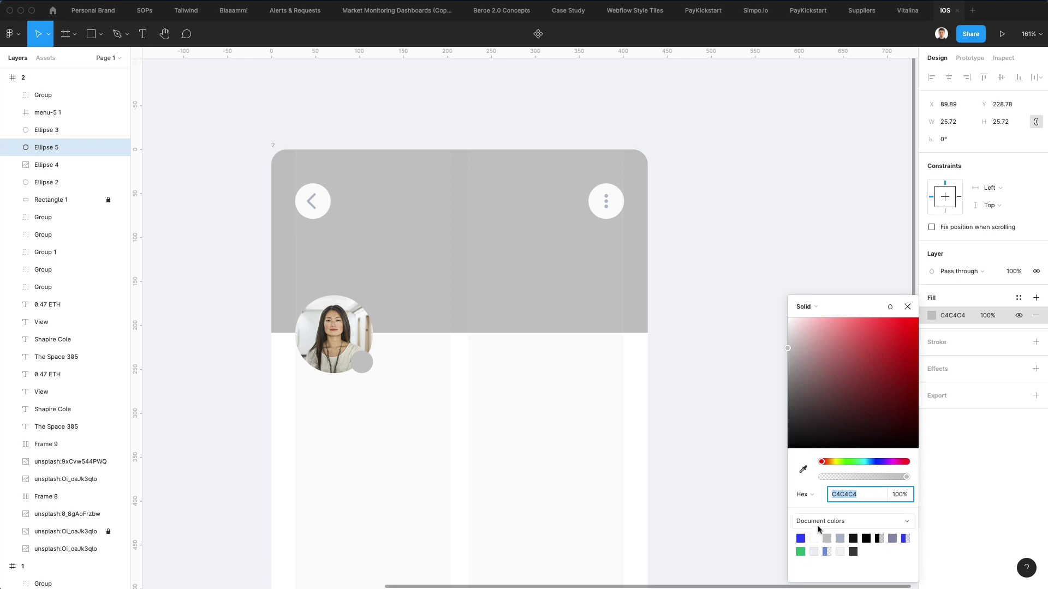
click(801, 551)
- Switch to Nucleo and search its glyph icons for "check" to find a plain checkmark
key(super+shift+n)
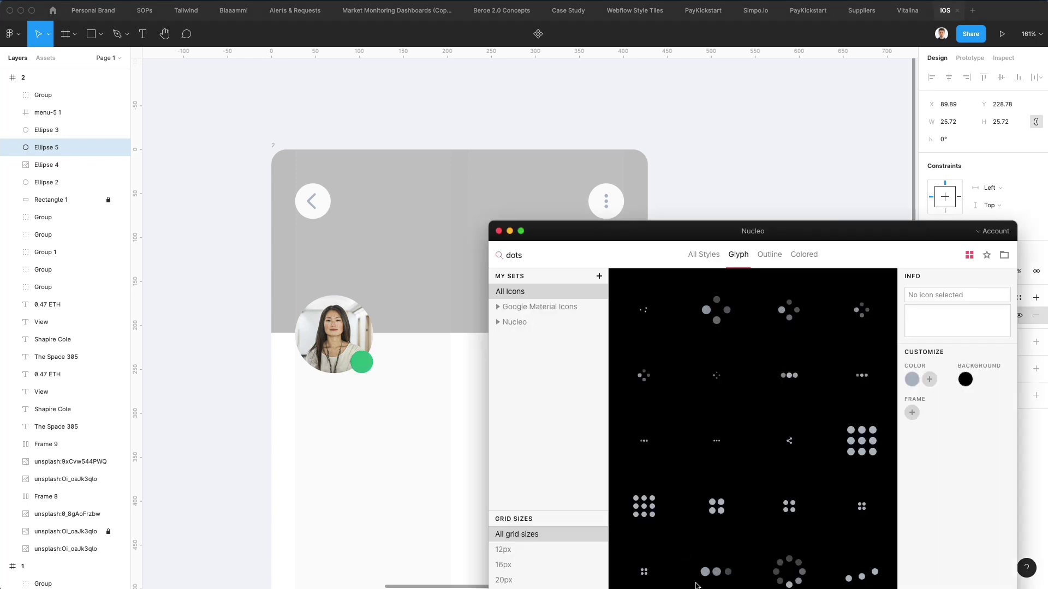
text(ch)
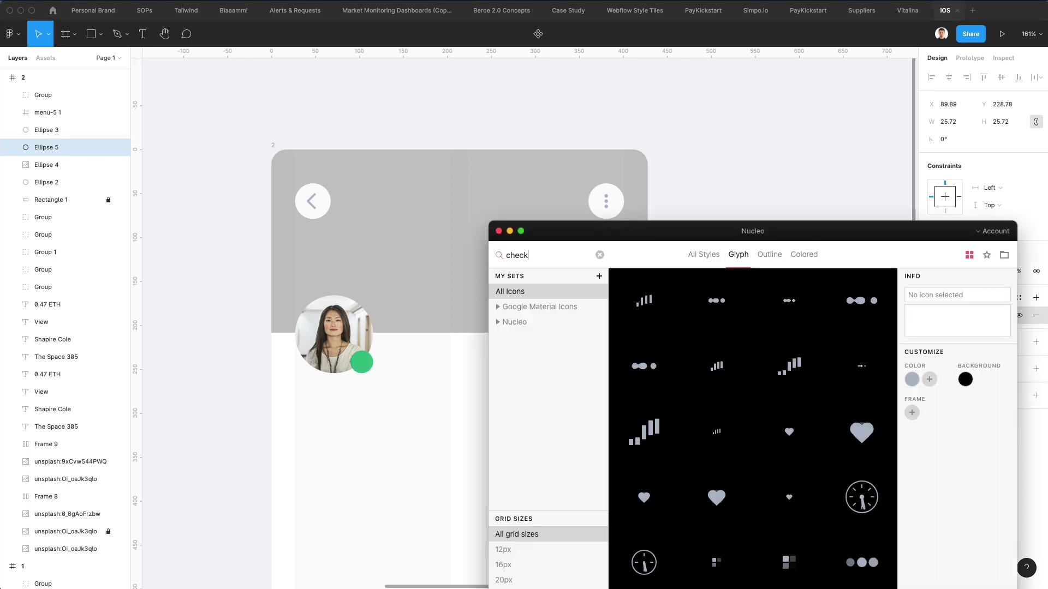
text(eck)
scroll(748, 321, down, 1)
scroll(749, 320, down, 10)
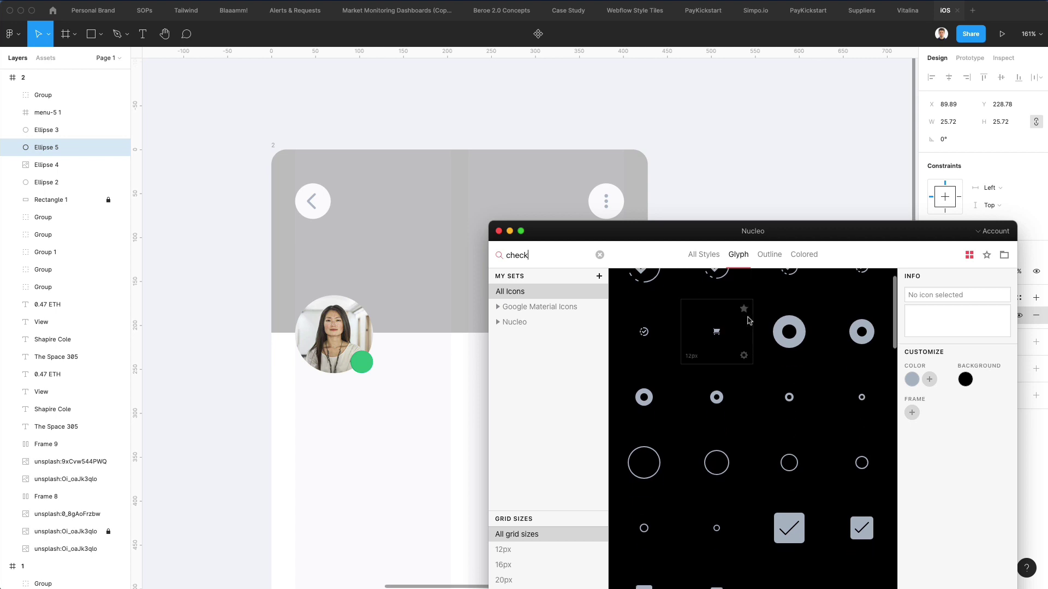
scroll(749, 320, down, 3)
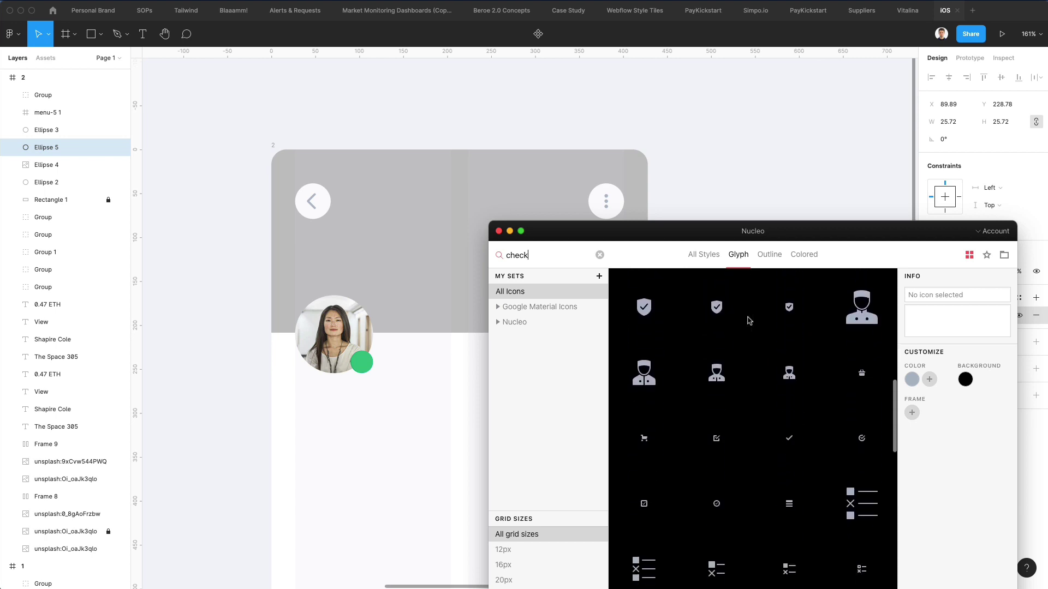
- Place the plain 12px checkmark icon in the green circle and colour it white by sampling the canvas
drag(788, 444, 689, 420)
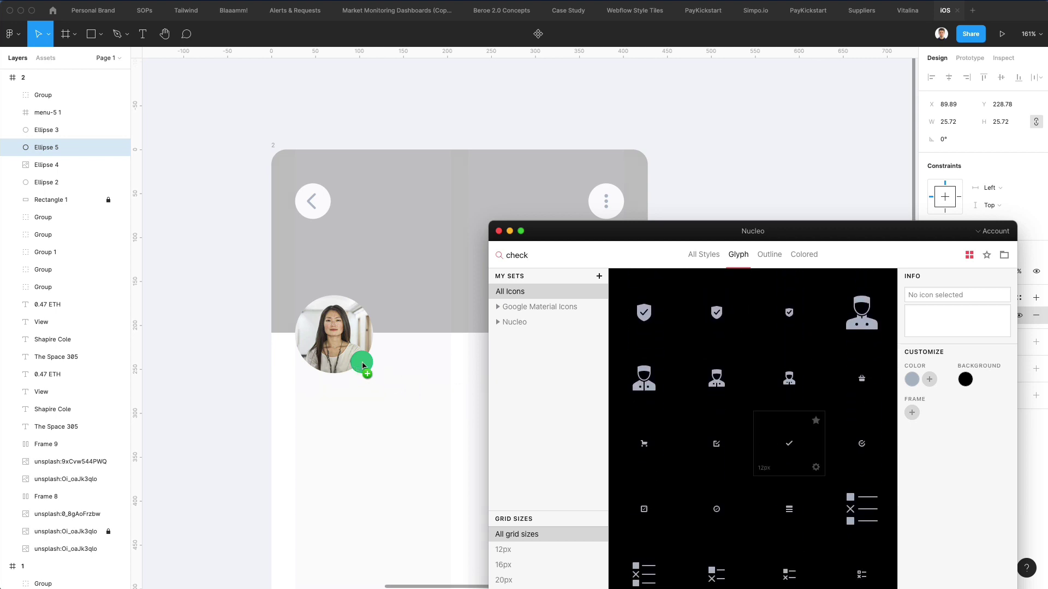
drag(363, 365, 363, 365)
scroll(363, 366, up, 5)
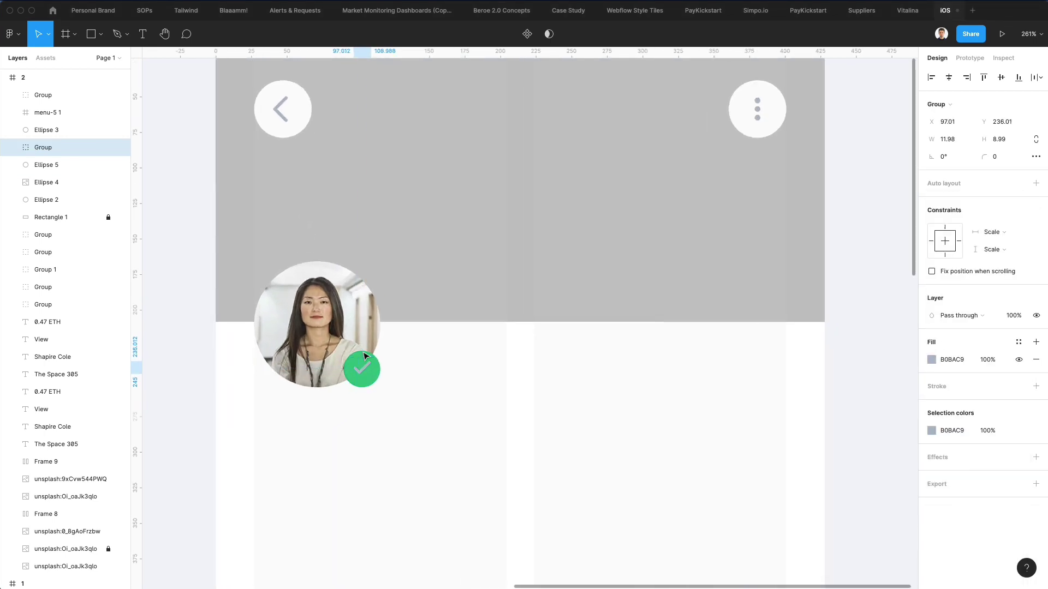
key(i)
click(519, 361)
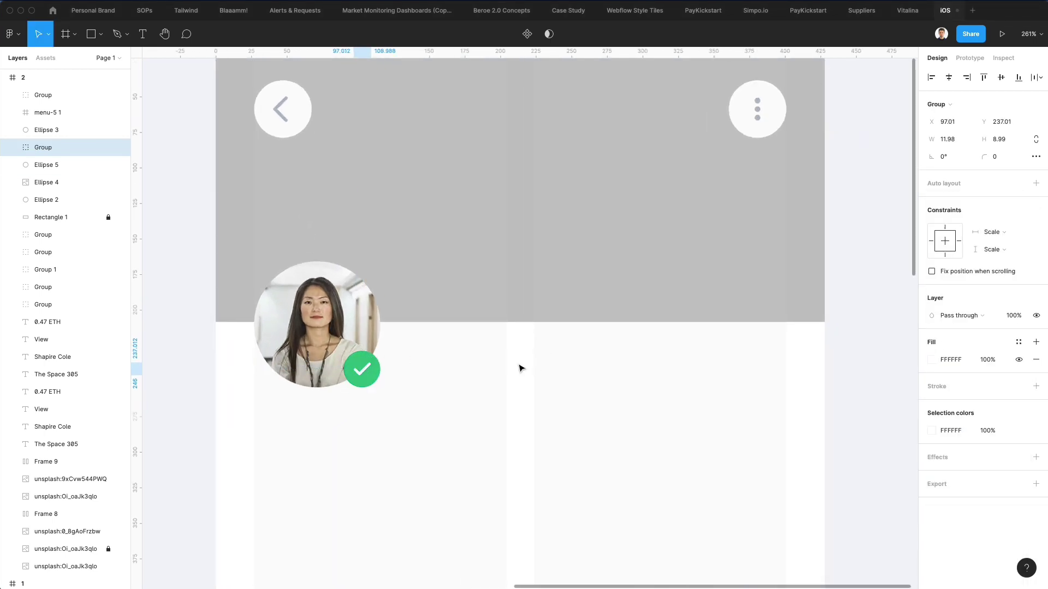
- Nudge the checkmark down and scale it to about 15.6 × 11.7 px, centred in the green circle
key(Down)
key(Down)
scroll(360, 352, up, 8)
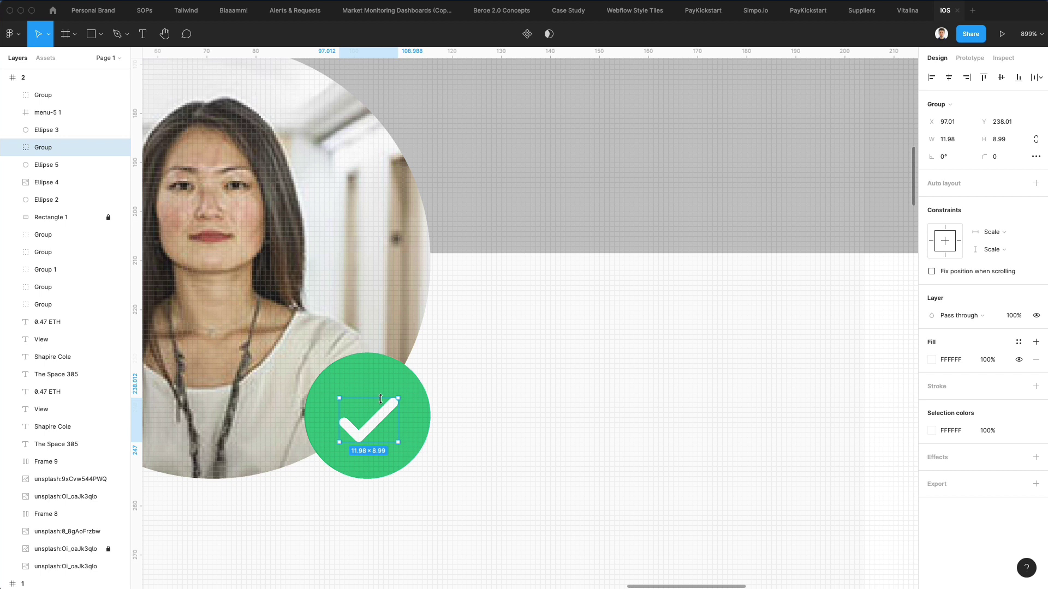
drag(381, 398, 382, 385)
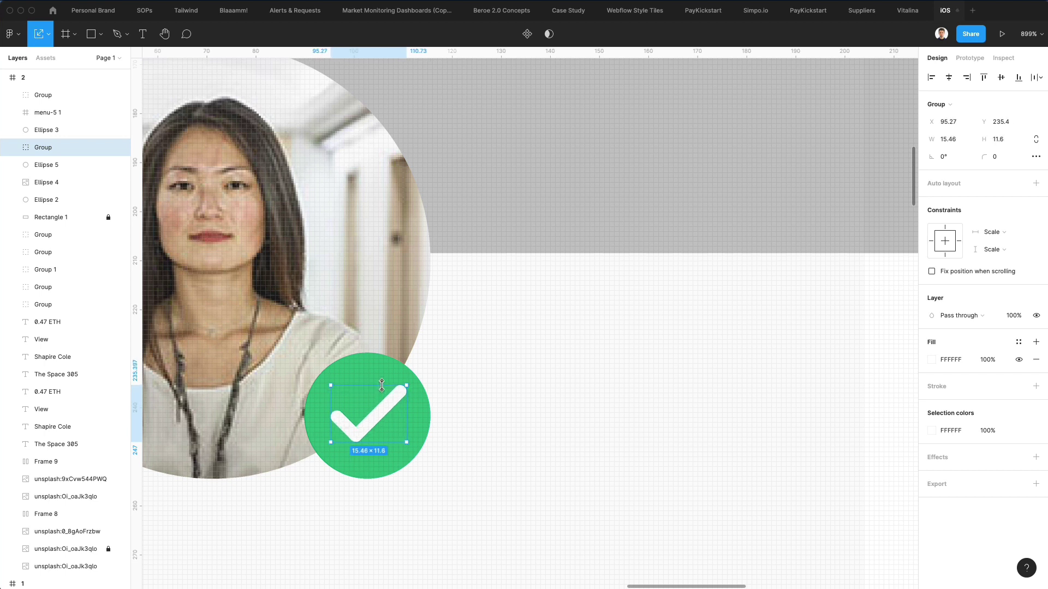
key(Down)
- Group the white checkmark with its green circle as one verification badge, and deselect it
scroll(384, 390, down, 10)
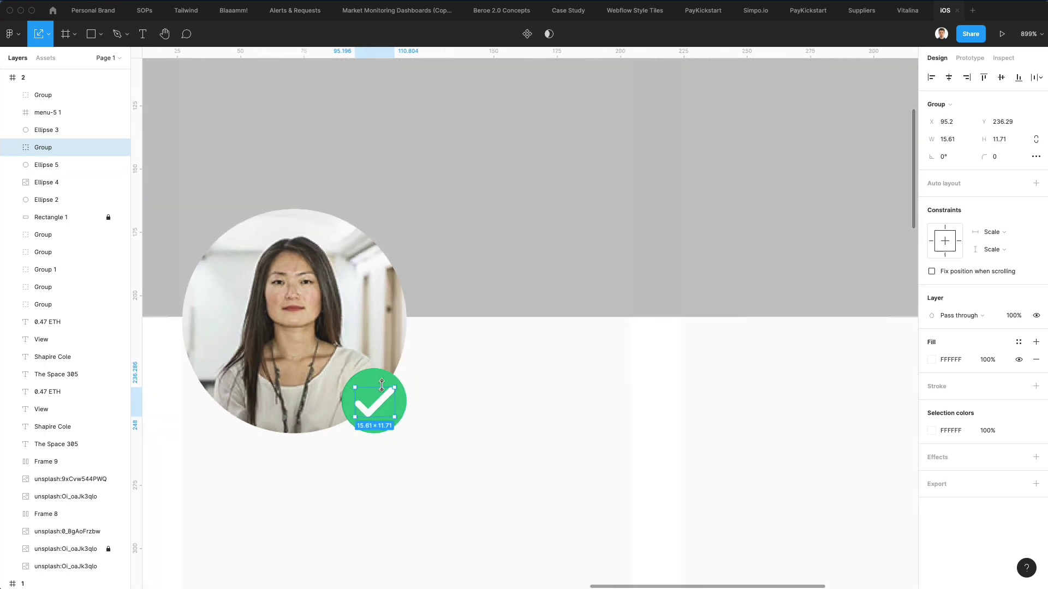
key(Escape)
click(410, 395)
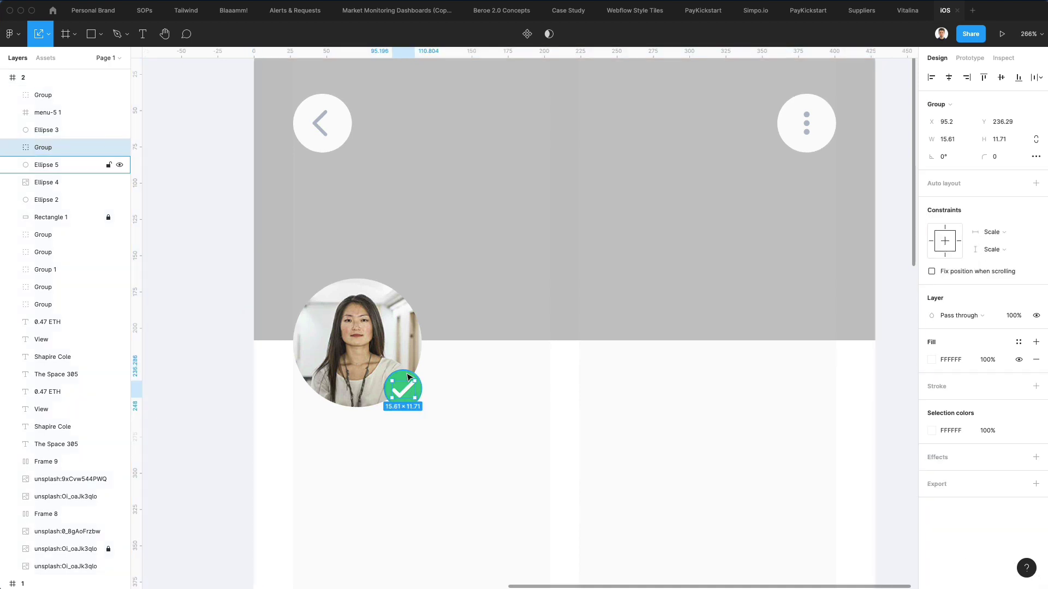
shift+click(406, 373)
key(super+g)
scroll(486, 381, down, 5)
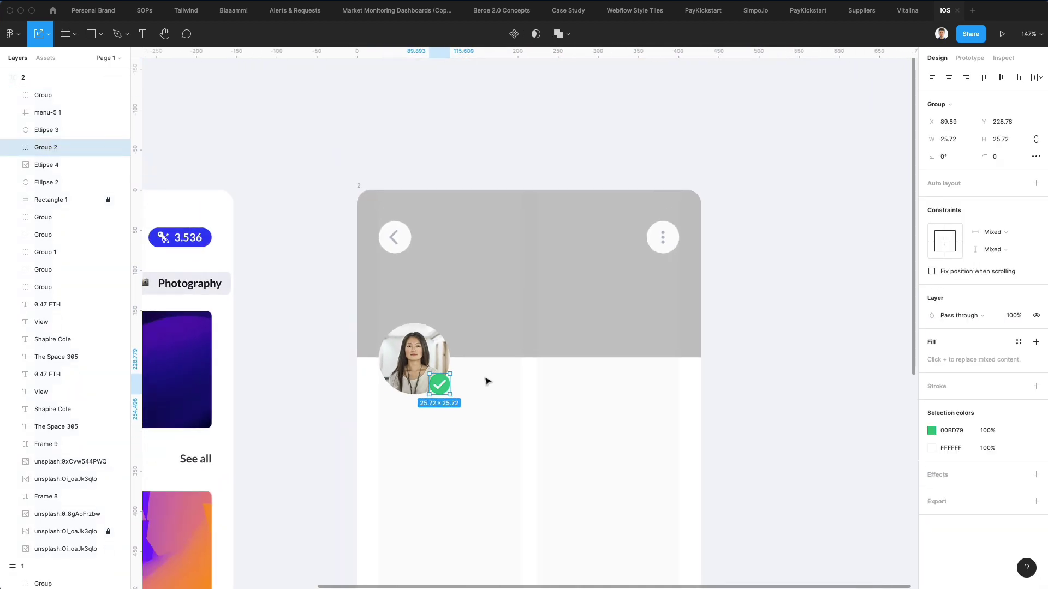
scroll(478, 384, up, 5)
click(440, 379)
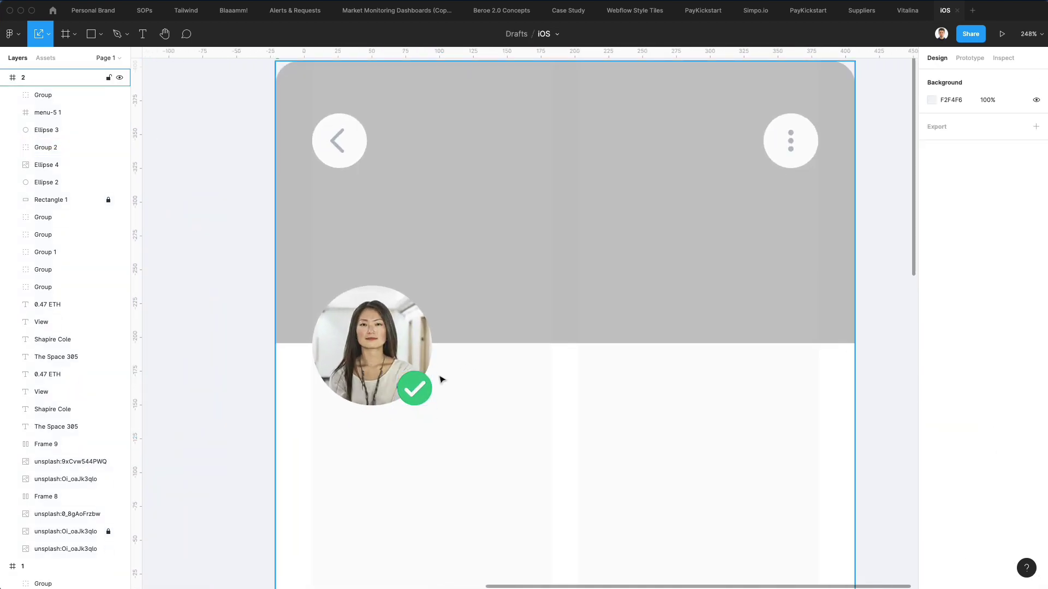
- Give the badge's green circle a white FFFFFF inside stroke 1.5 px wide, and deselect it
scroll(440, 379, up, 3)
double_click(409, 379)
click(940, 329)
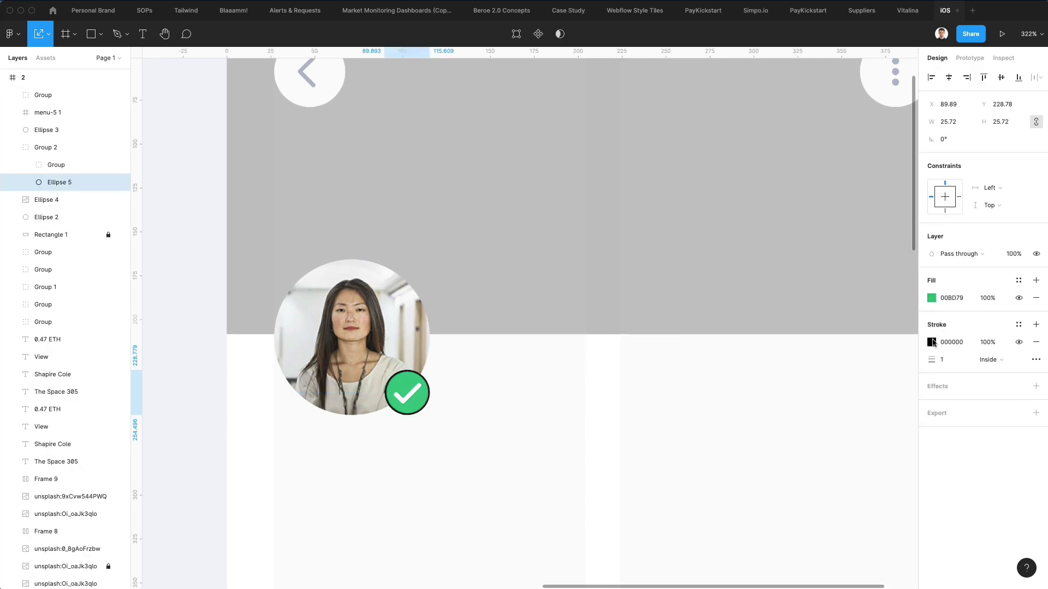
click(931, 343)
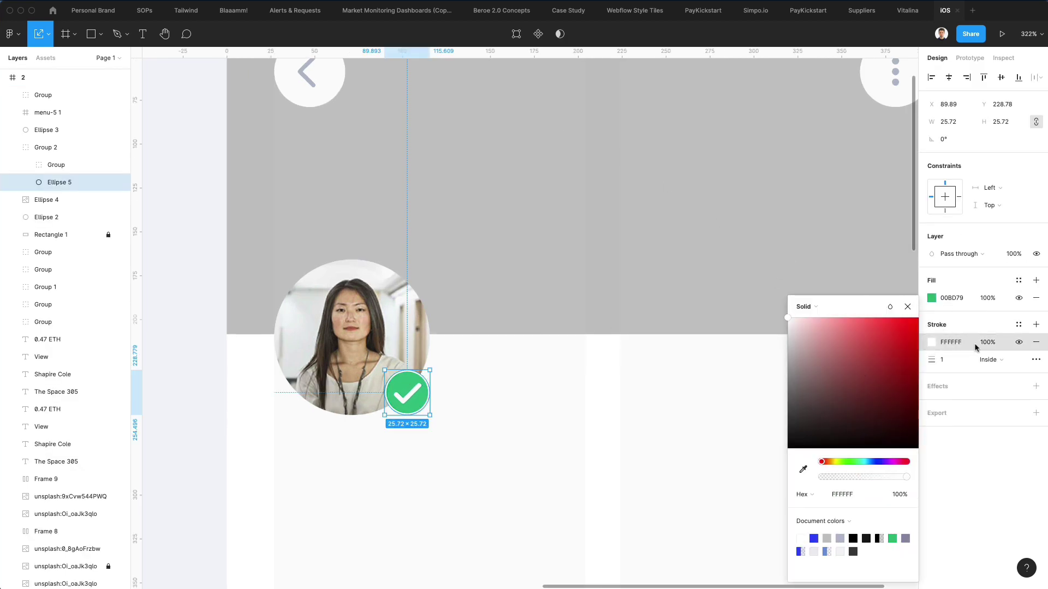
key(Up)
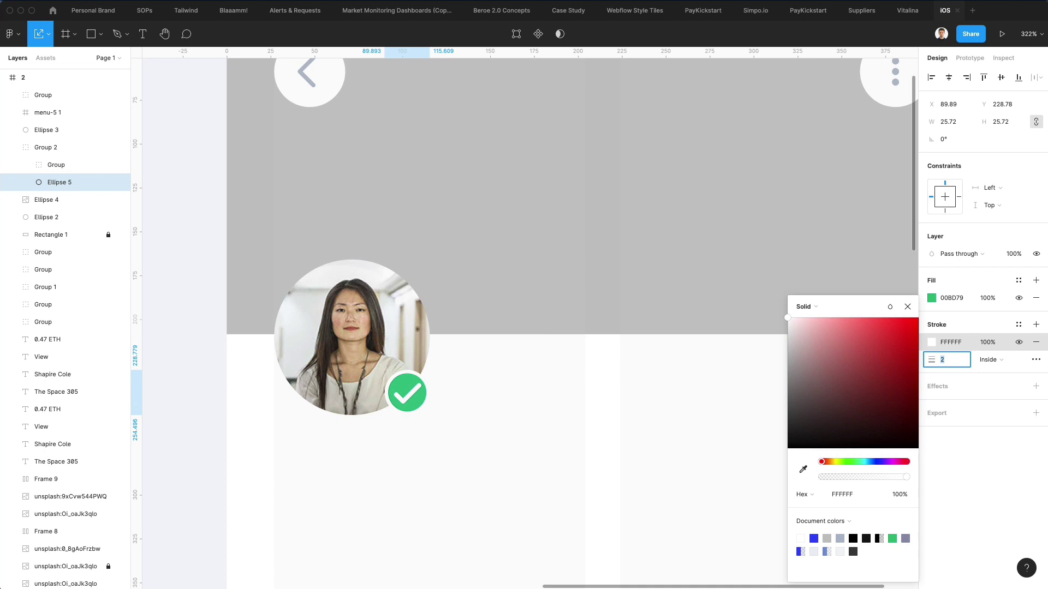
text(1.5)
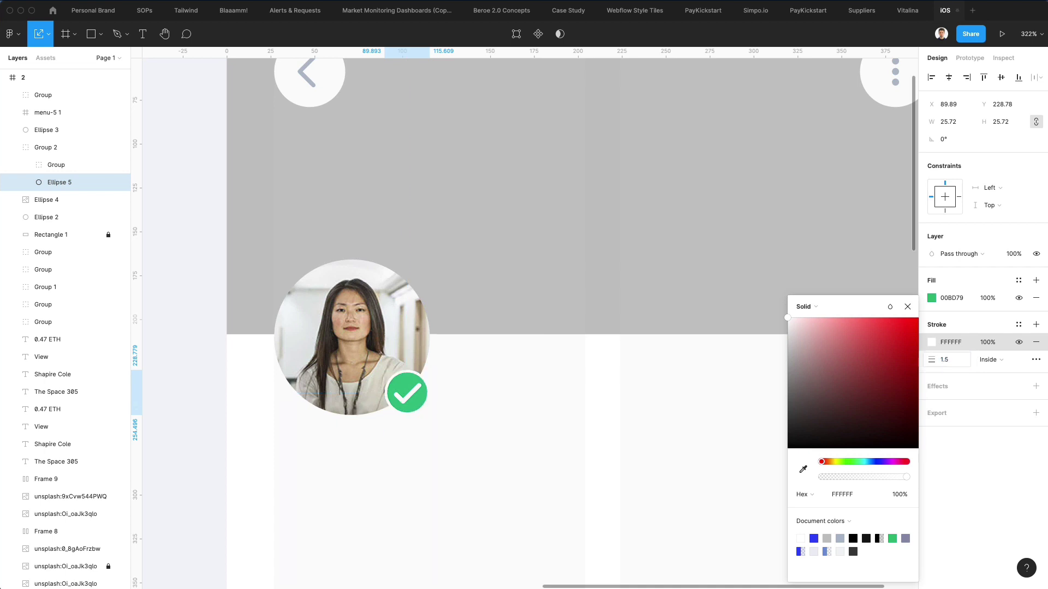
key(Return)
click(612, 382)
- Finish entering the creator's full name as the bold text below the avatar
scroll(612, 382, down, 5)
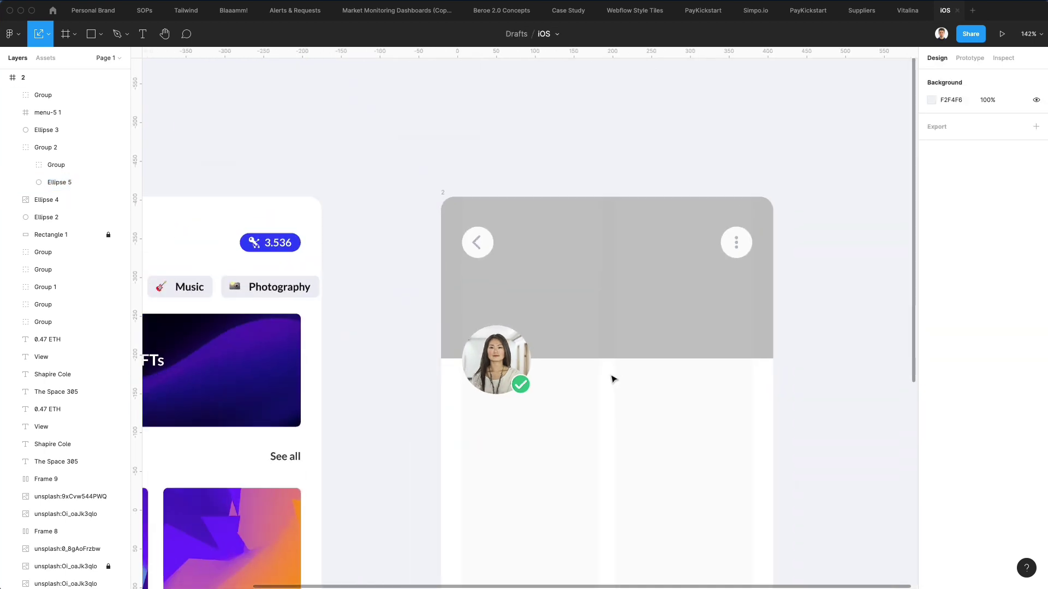
scroll(602, 374, right, 2)
scroll(517, 382, up, 5)
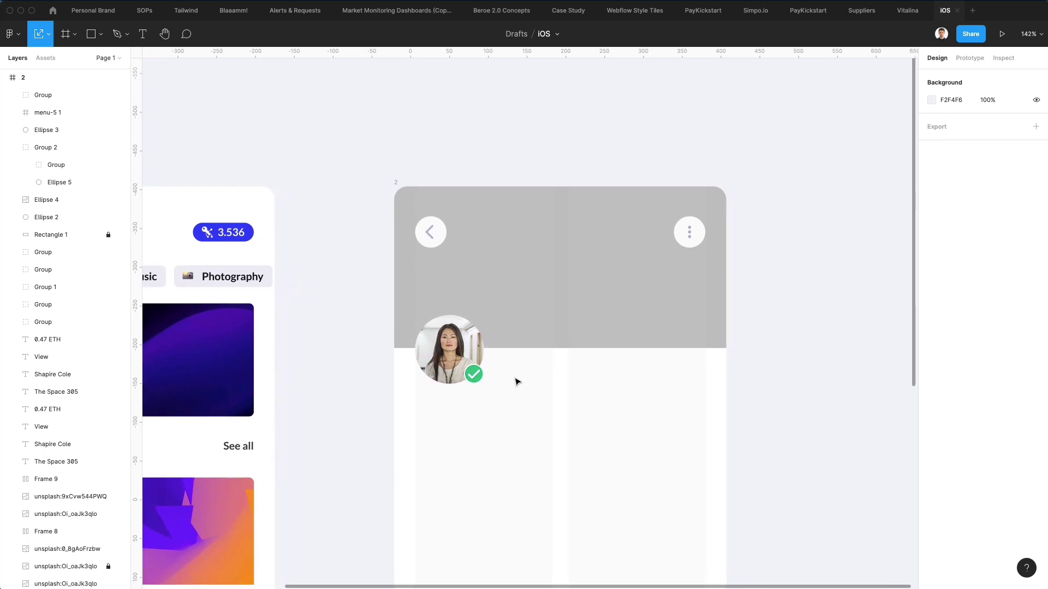
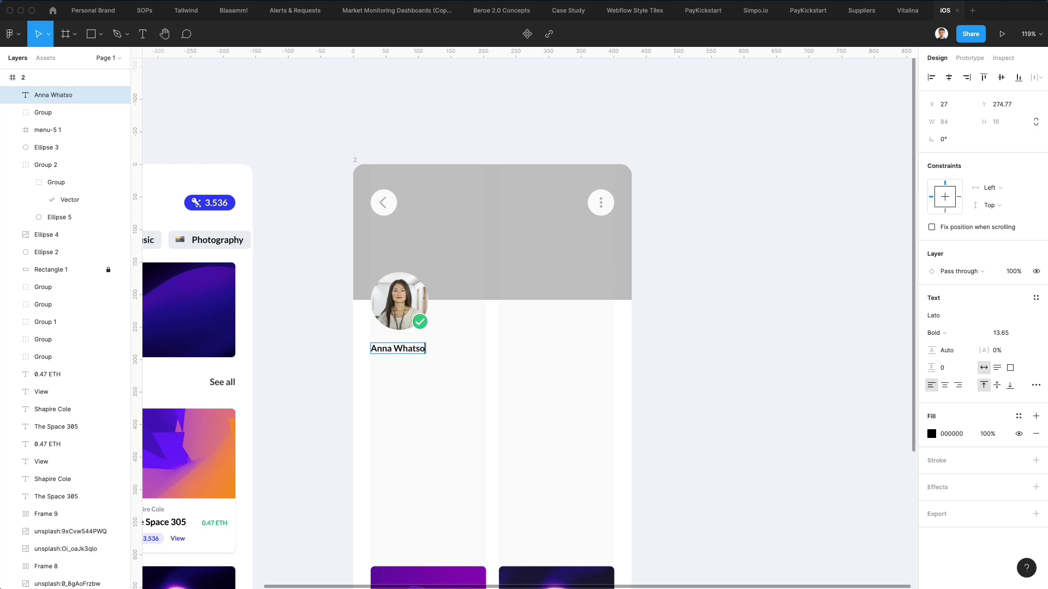
click(486, 342)
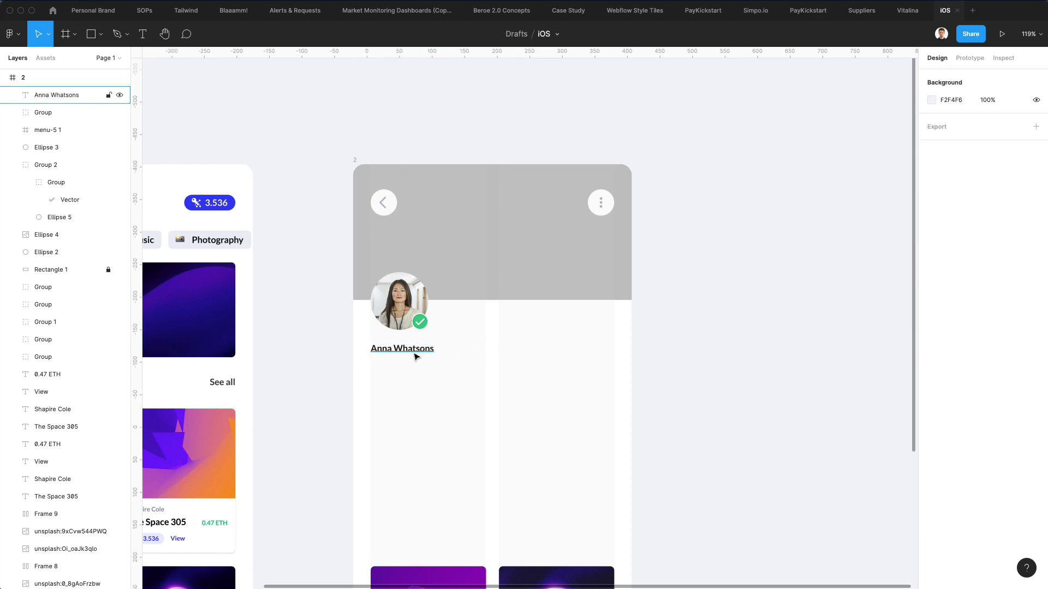
- Duplicate the creator name just below itself and apply the grey artist label's text style from the home screen's NFT card to the copy
drag(413, 355, 413, 373)
scroll(304, 471, left, 10)
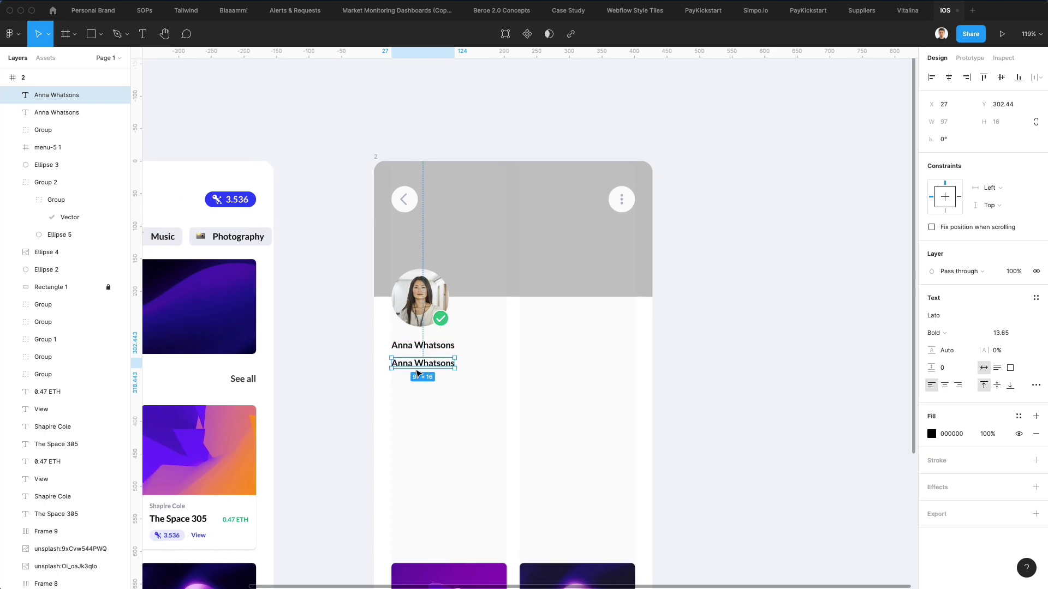
click(310, 506)
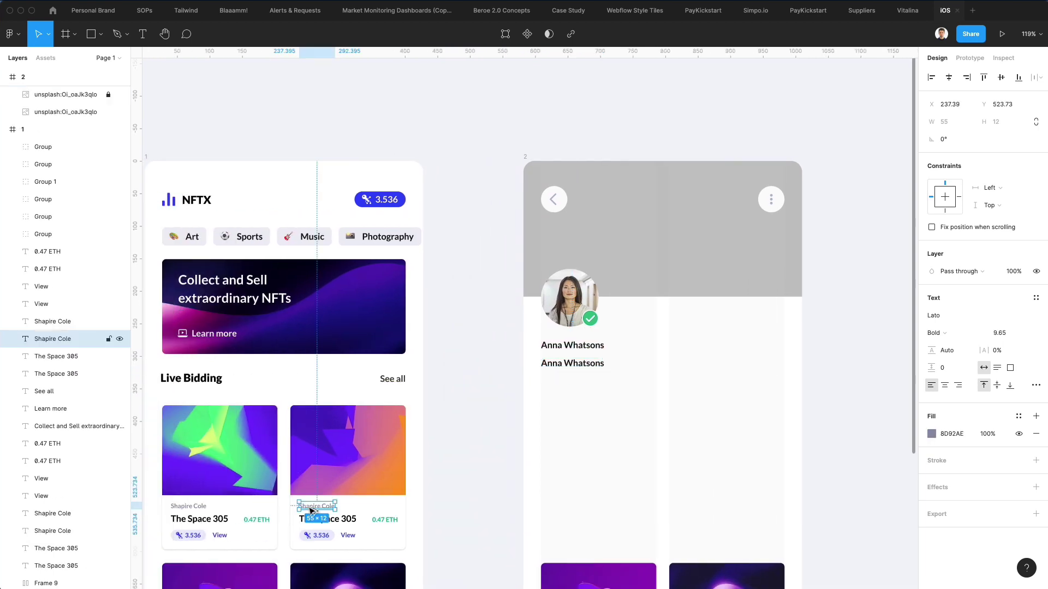
click(587, 364)
key(super+alt+v)
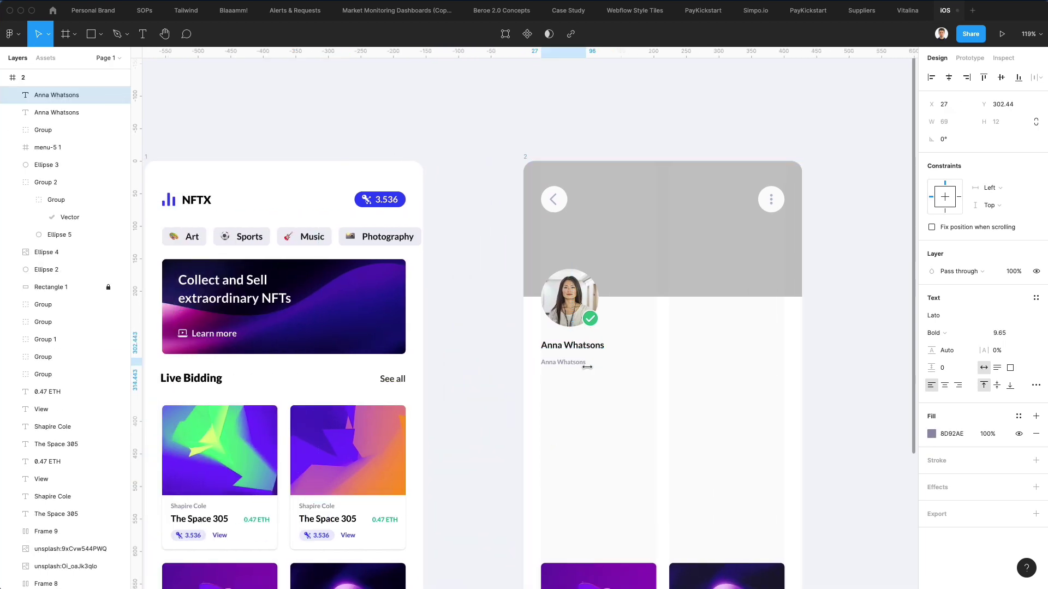
- Replace the grey copy's text with the copied Lorem Ipsum paragraph starting "There are many variations of passages"
double_click(567, 362)
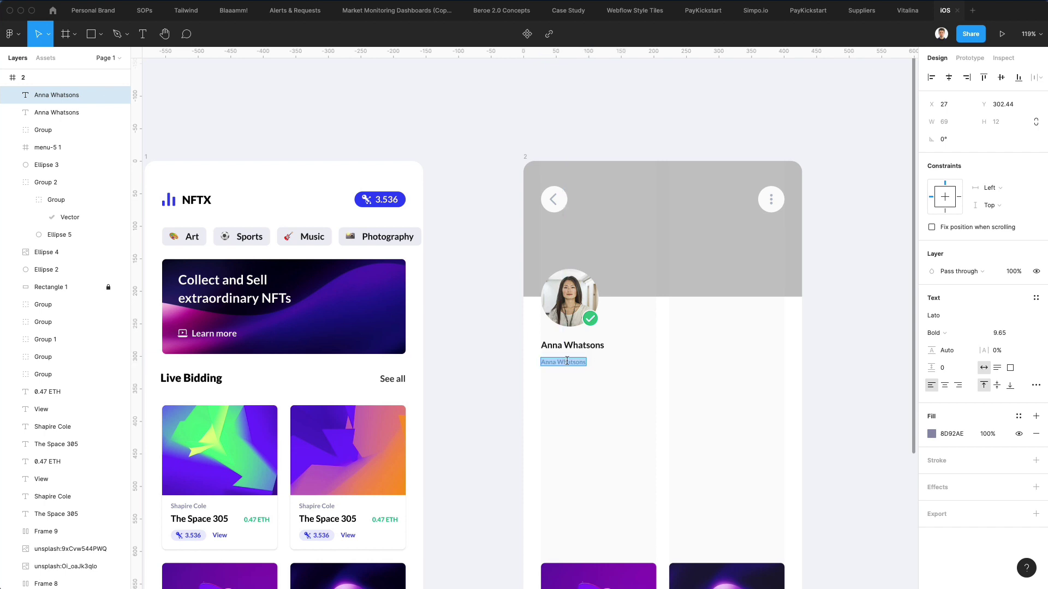
key(BackSpace)
key(super+v)
key(Escape)
- Narrow the one-line bio text box to a width of 374 px so it wraps inside the column grid
scroll(684, 306, right, 3)
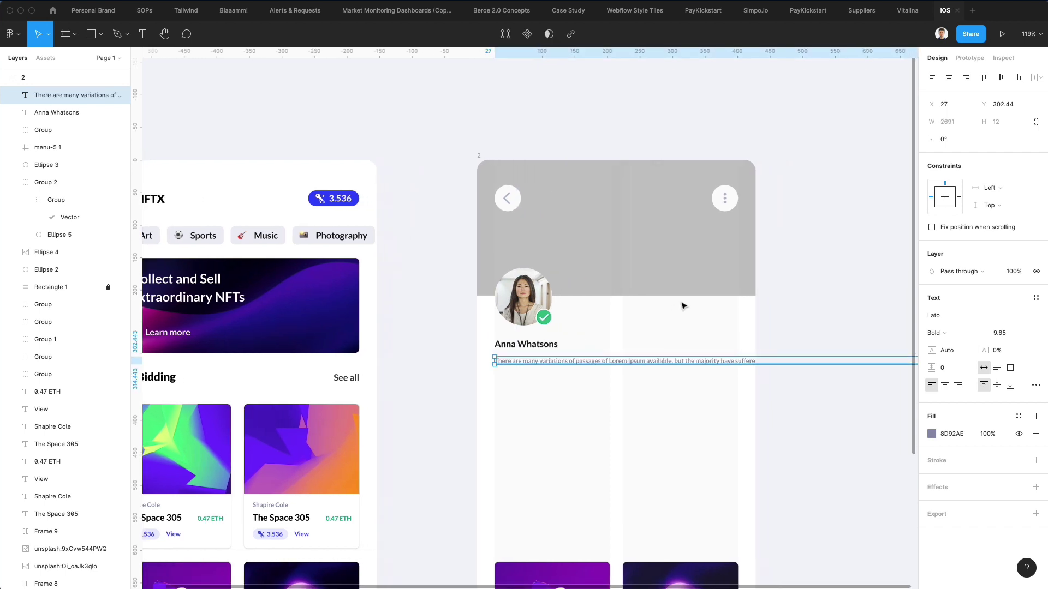
scroll(684, 306, right, 3)
scroll(684, 306, down, 5)
scroll(684, 305, right, 6)
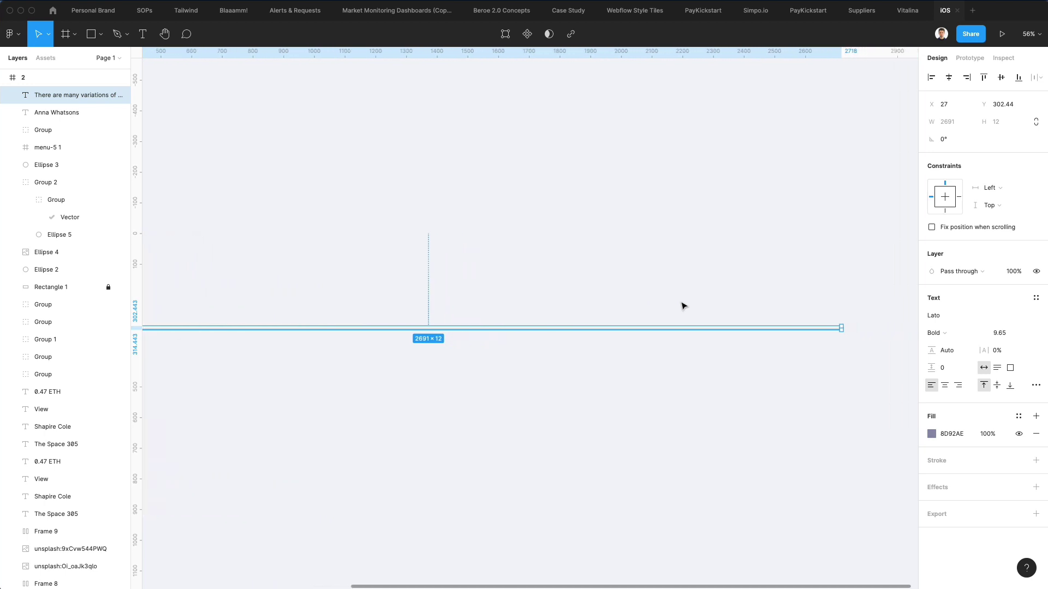
scroll(684, 305, right, 2)
drag(788, 329, 257, 334)
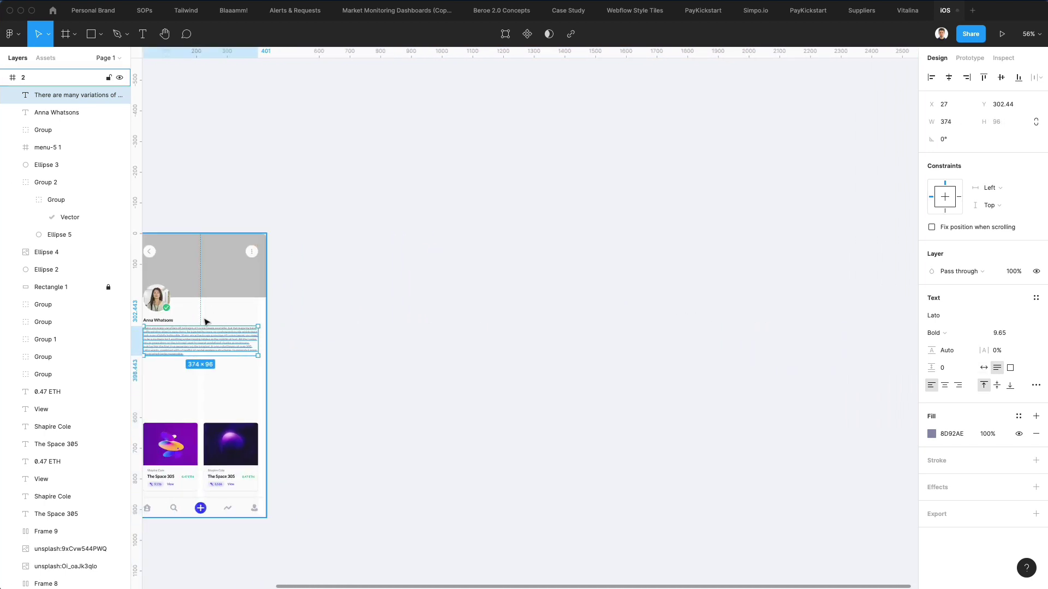
- Raise the bio paragraph's line height to 168.5% and delete everything after "even slightly believable."
scroll(206, 321, up, 5)
scroll(347, 351, up, 3)
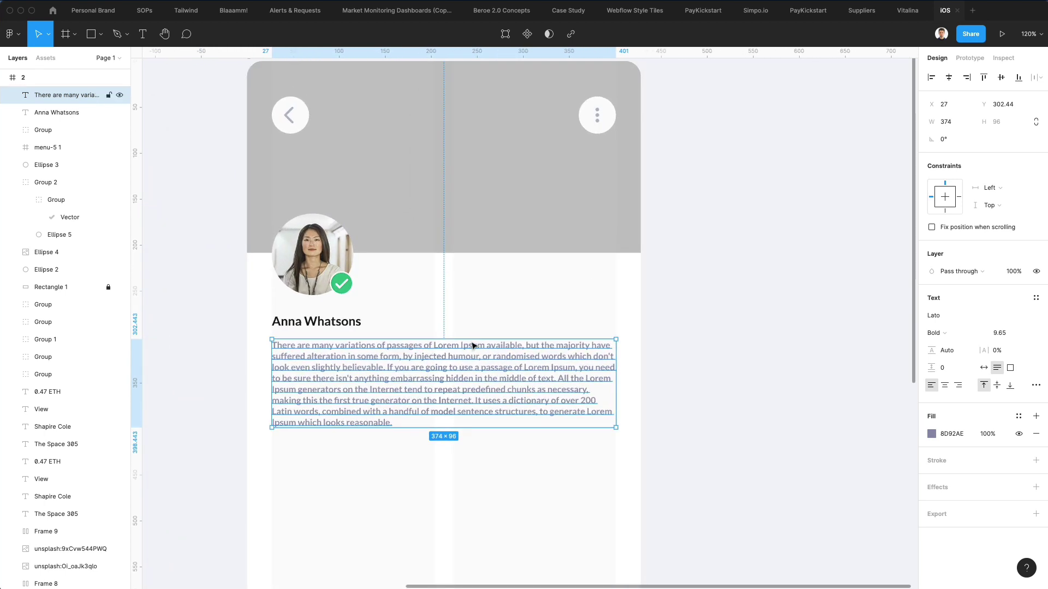
drag(931, 350, 981, 346)
double_click(372, 371)
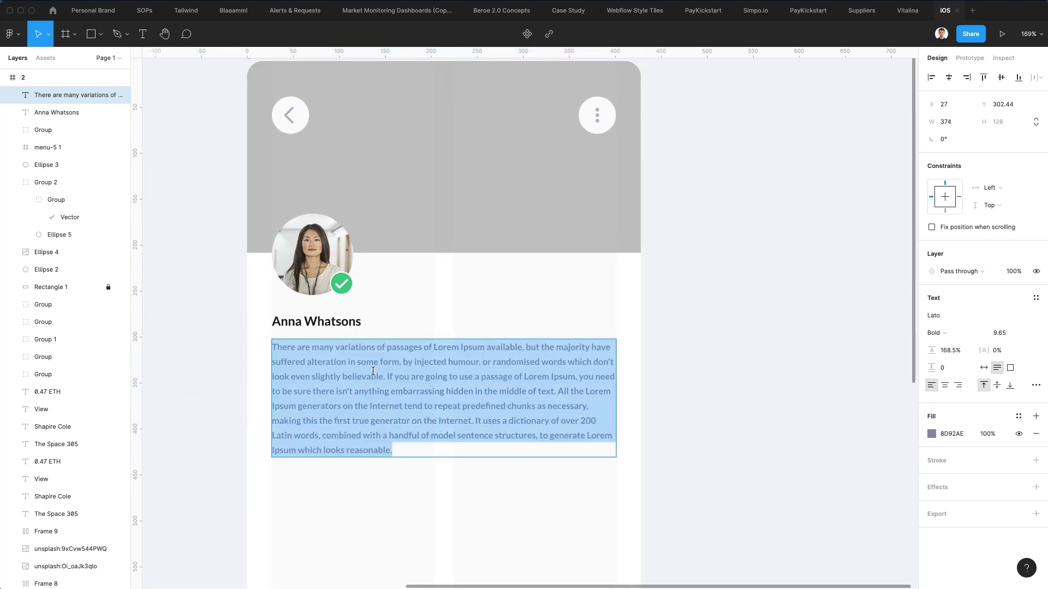
drag(387, 377, 532, 496)
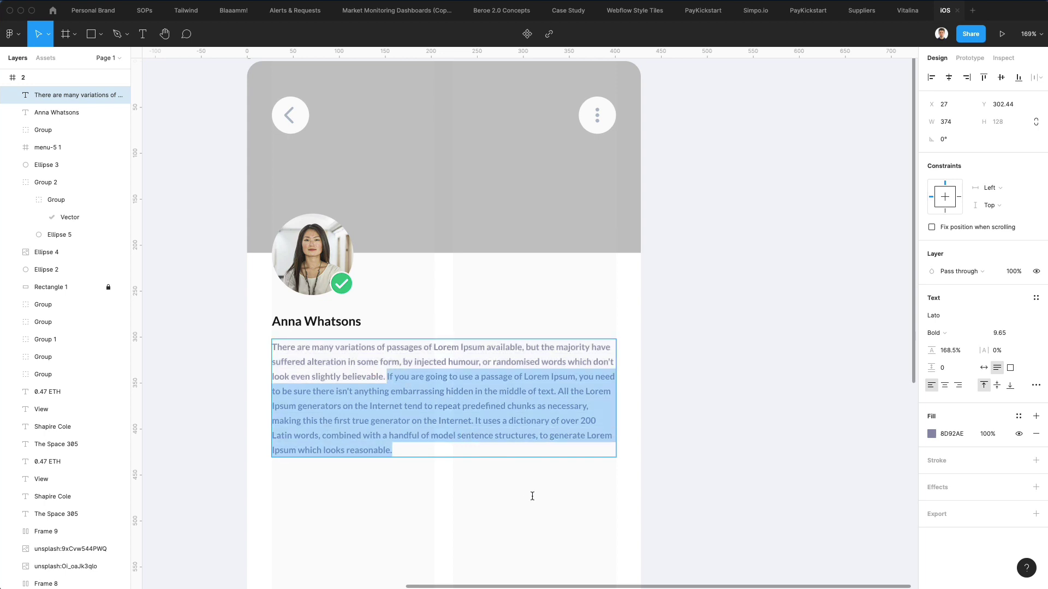
key(BackSpace)
key(Escape)
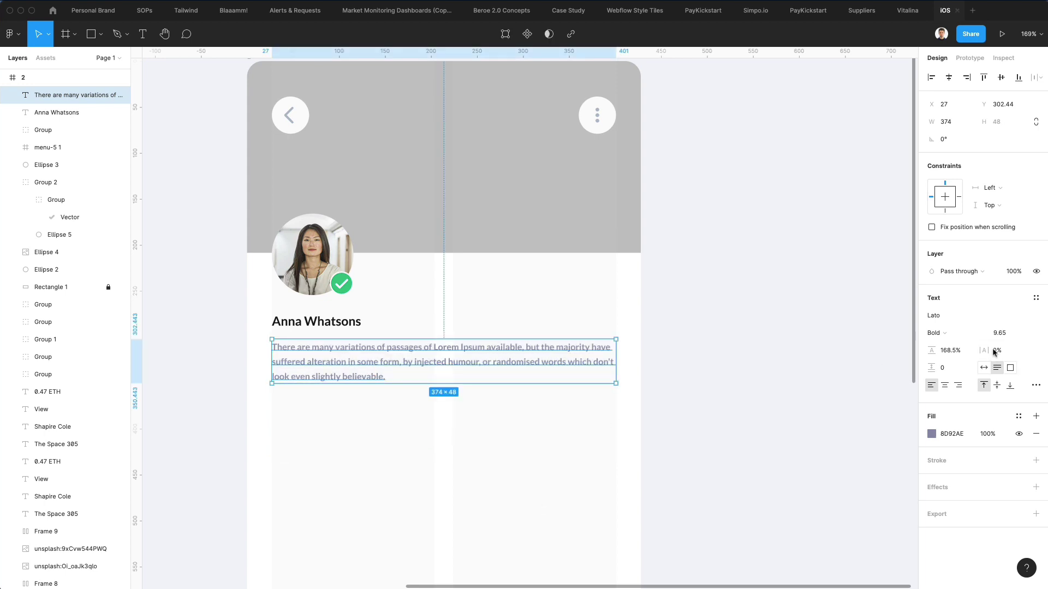
- Set the bio paragraph's font size to 11 and nudge it down to Y 303.44
click(1001, 335)
text(11)
key(Return)
click(511, 499)
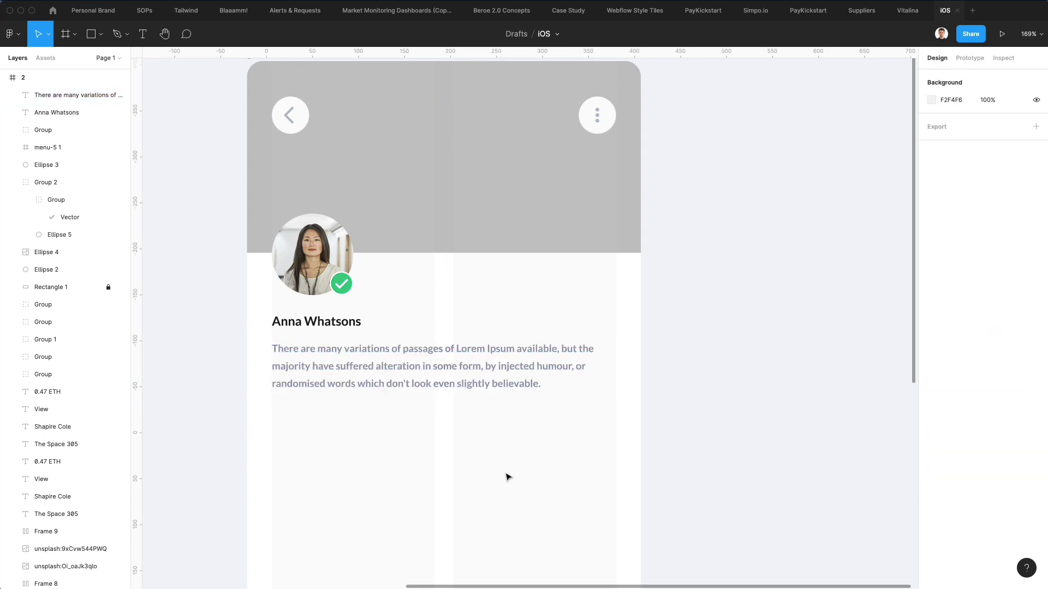
click(427, 373)
drag(427, 372, 428, 374)
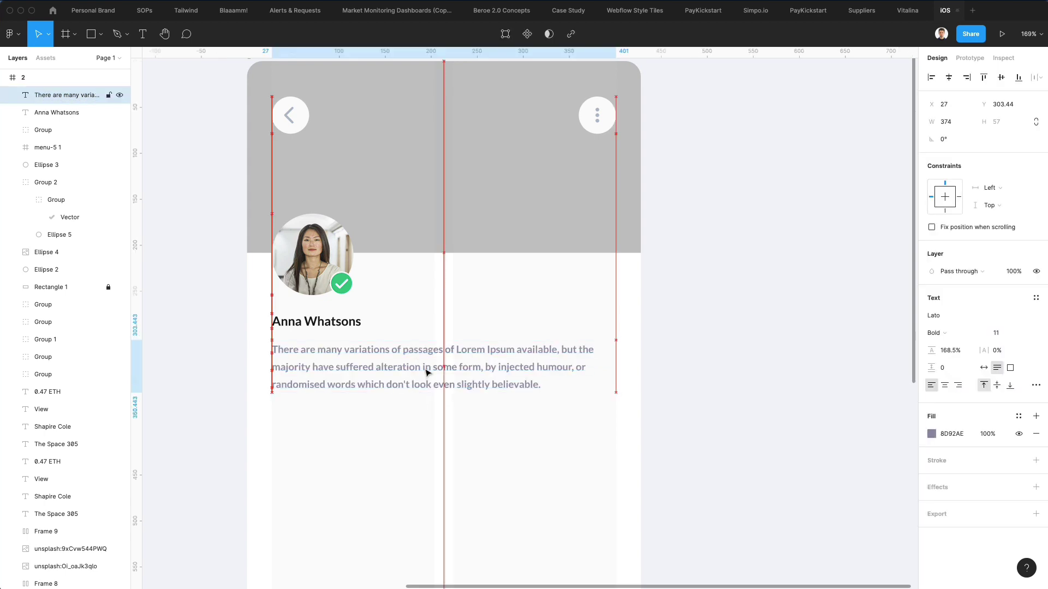
click(458, 423)
- Duplicate the creator name and bio together straight below the originals, with the copied heading at about Y 392
scroll(457, 423, down, 1)
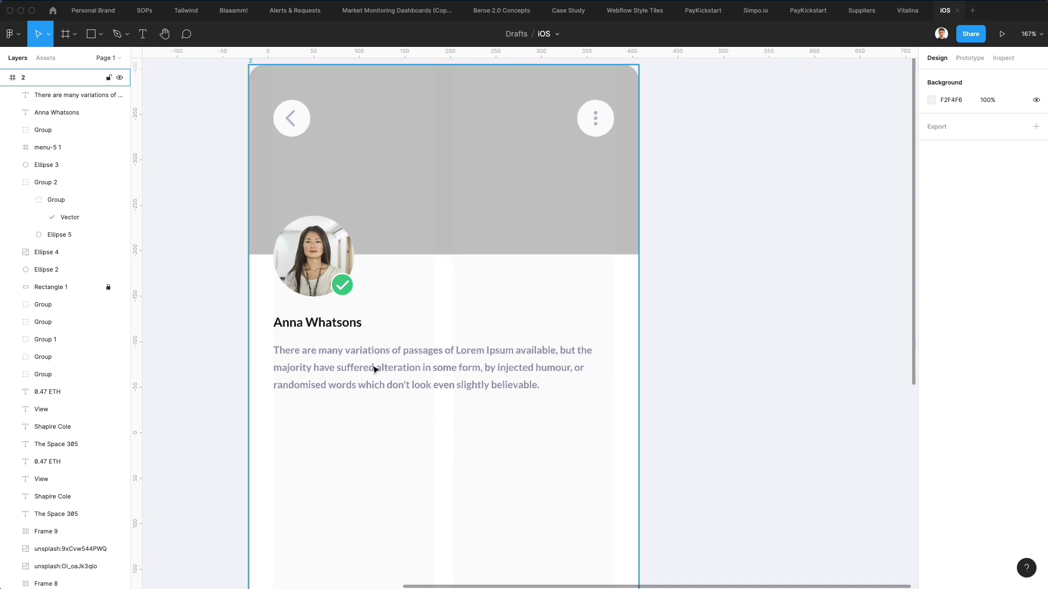
click(329, 367)
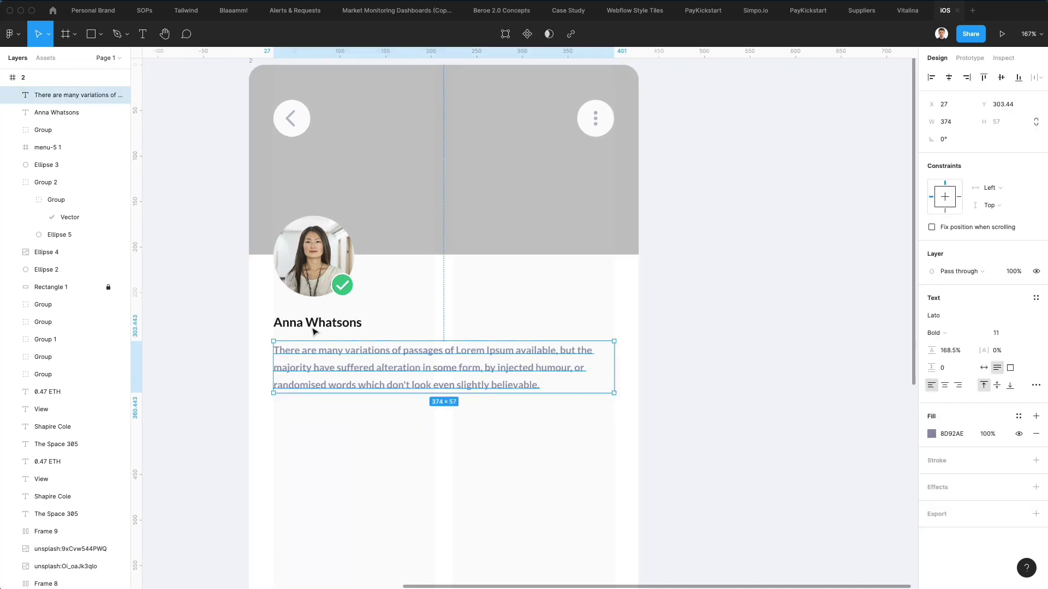
shift+click(330, 326)
drag(330, 330, 331, 437)
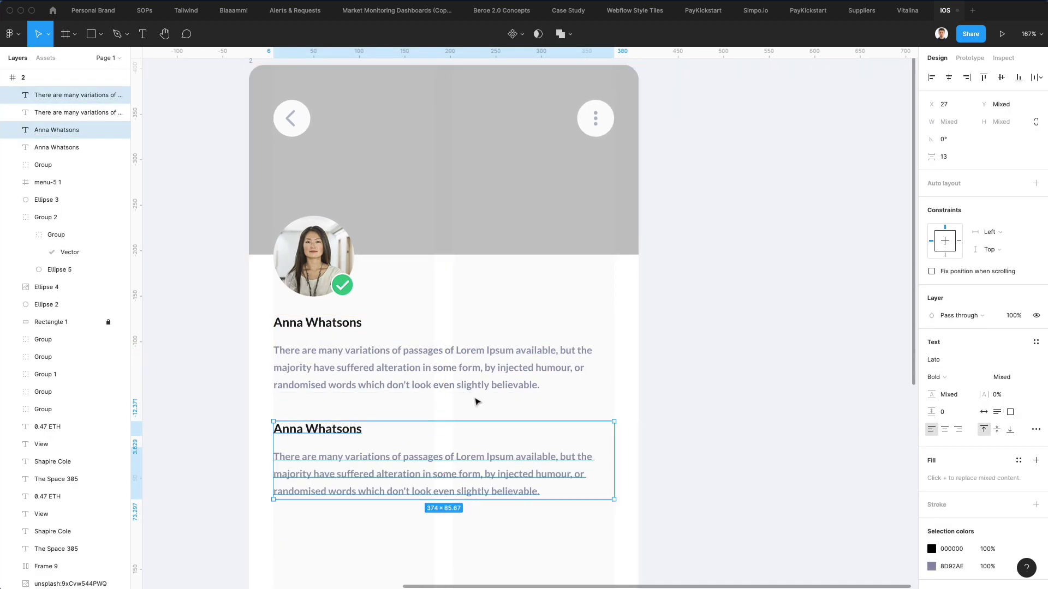
click(479, 404)
- Change the copied heading to "1.73" and the copied paragraph to "Items"
click(358, 428)
double_click(342, 430)
text(1)
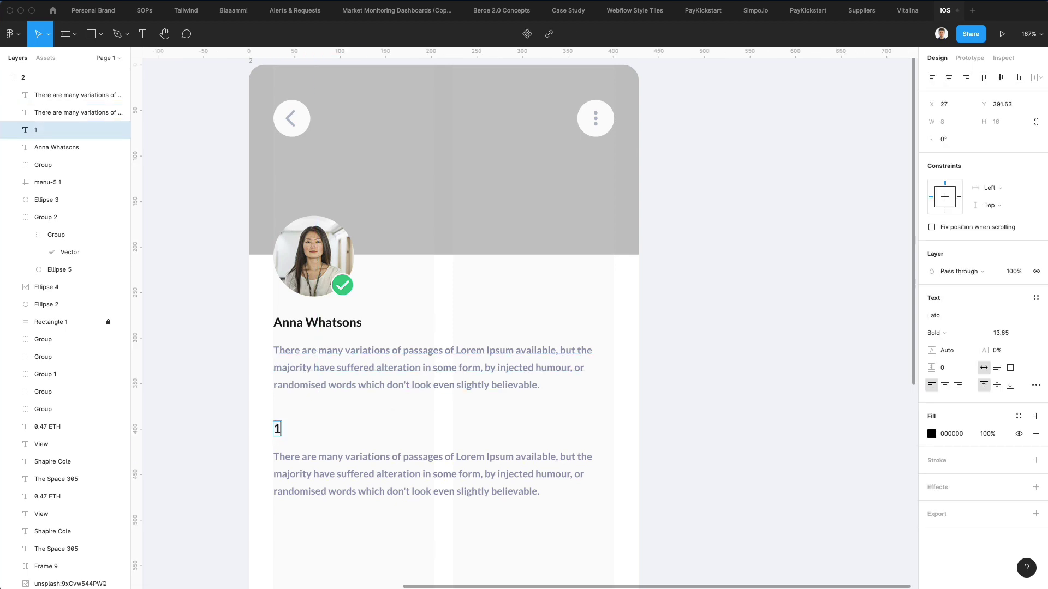
text(.73)
key(Escape)
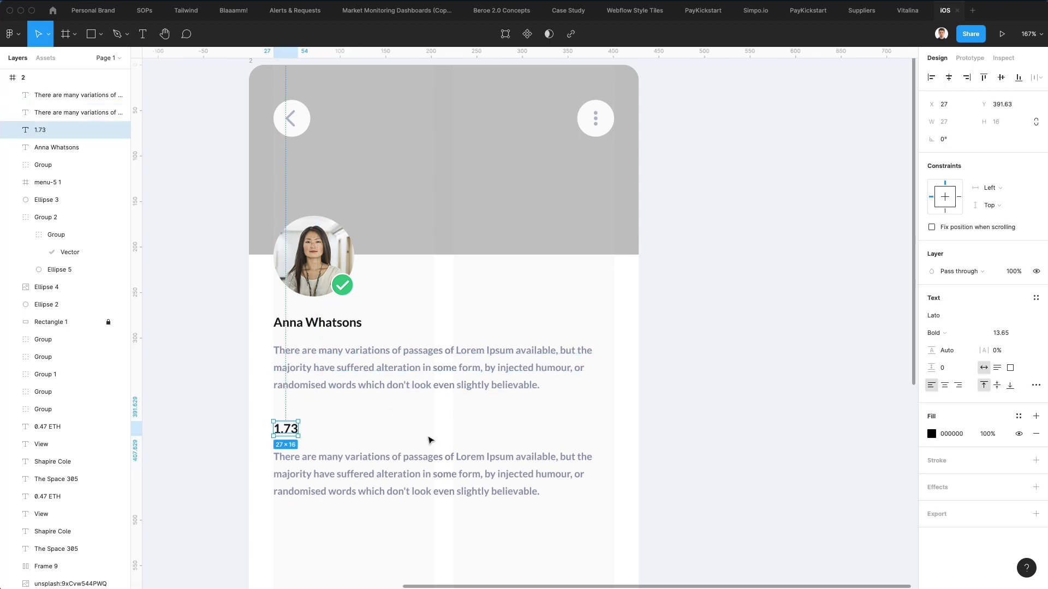
double_click(320, 470)
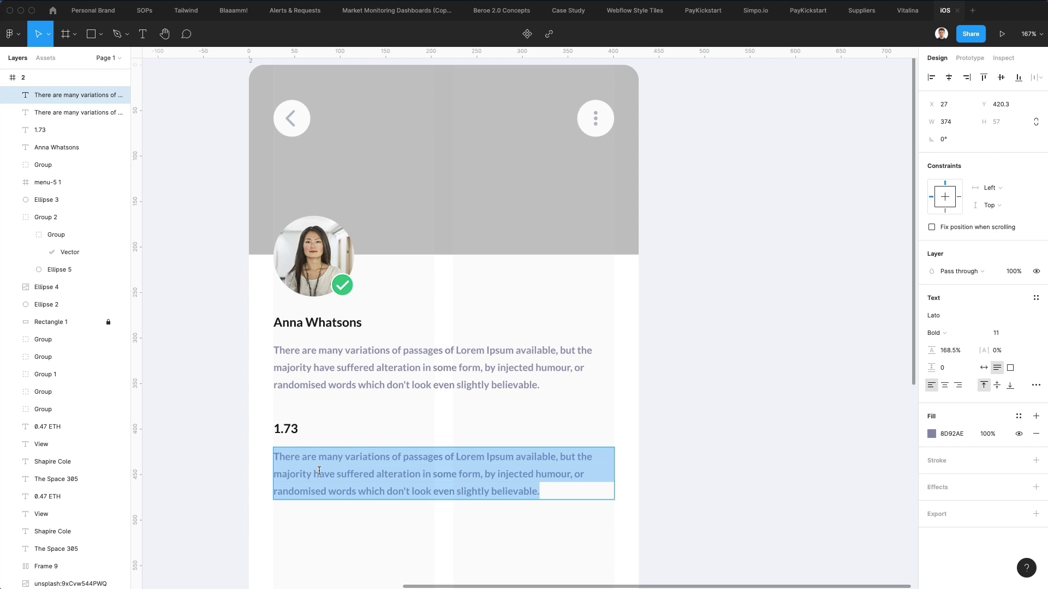
text(Items)
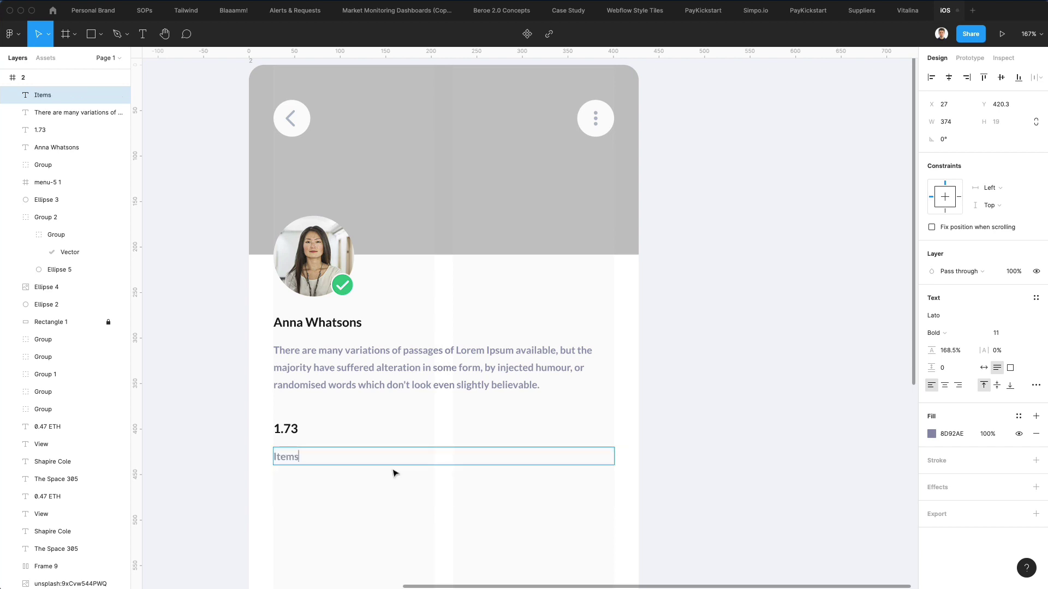
key(Escape)
- Set the "1.73" and "Items" texts to auto width and group them as one stat
drag(239, 433, 406, 524)
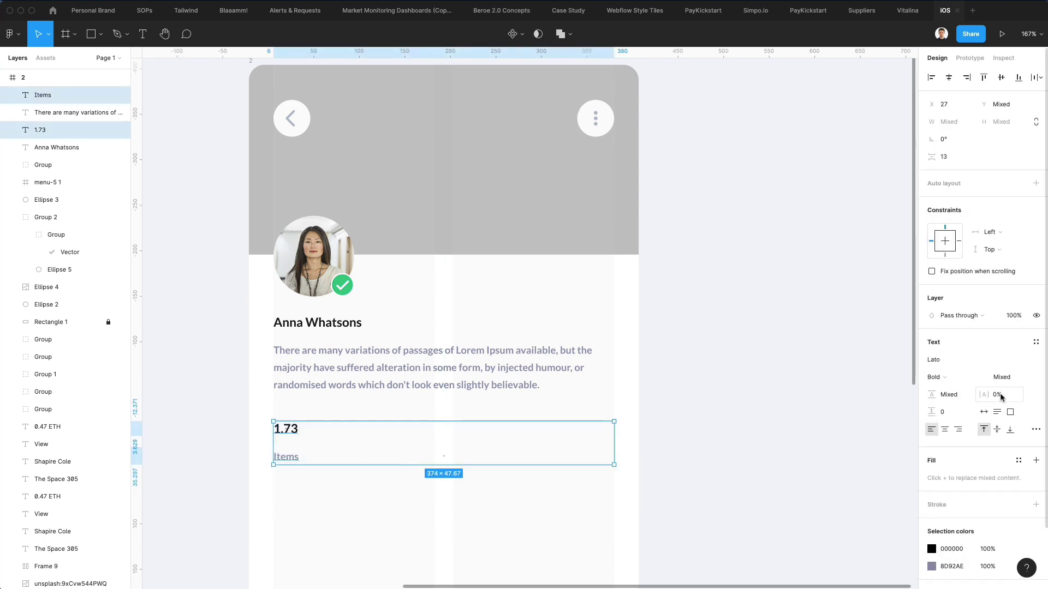
click(984, 412)
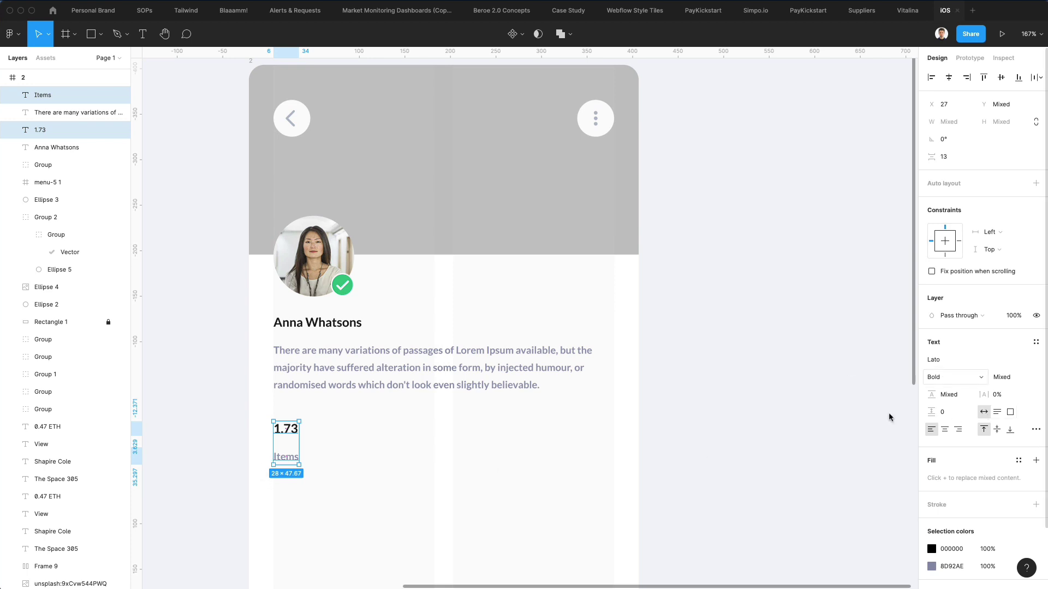
key(super+g)
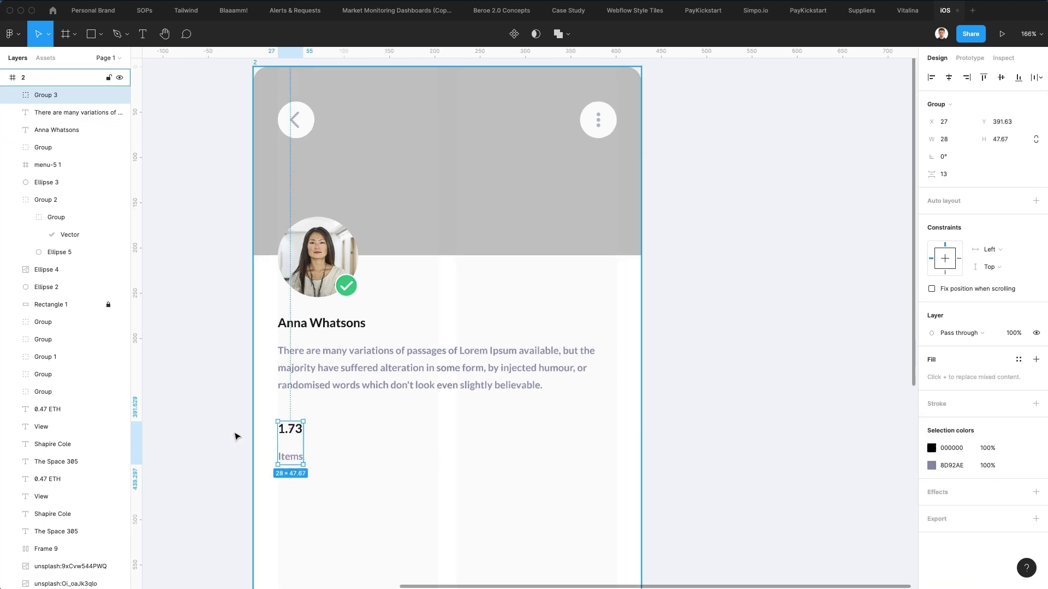
- Duplicate the stat group horizontally into a row of four, spaced about 94 px apart
drag(294, 435, 380, 442)
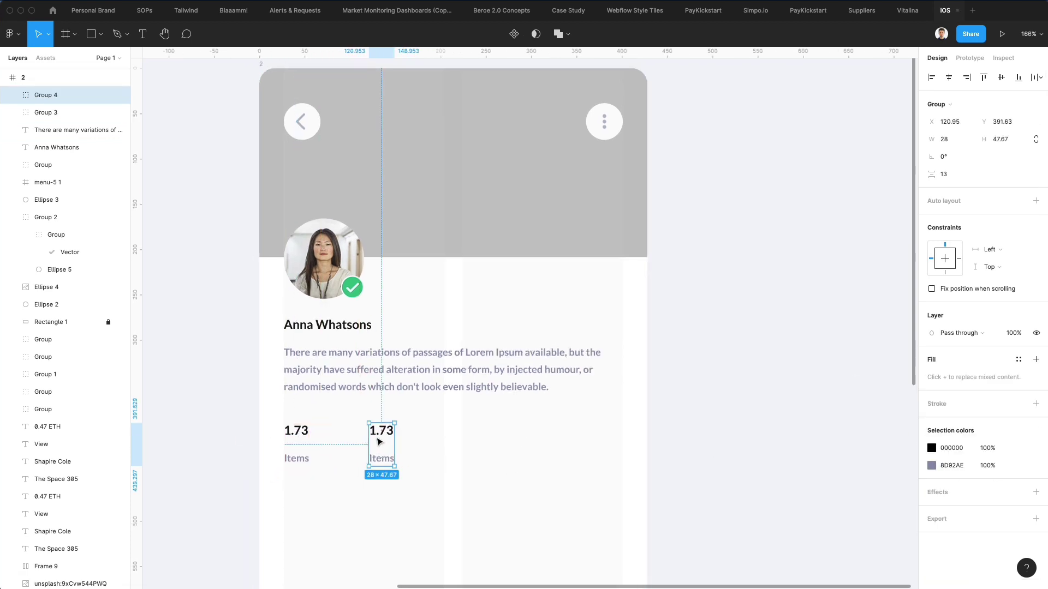
key(super+d)
key(super+d)
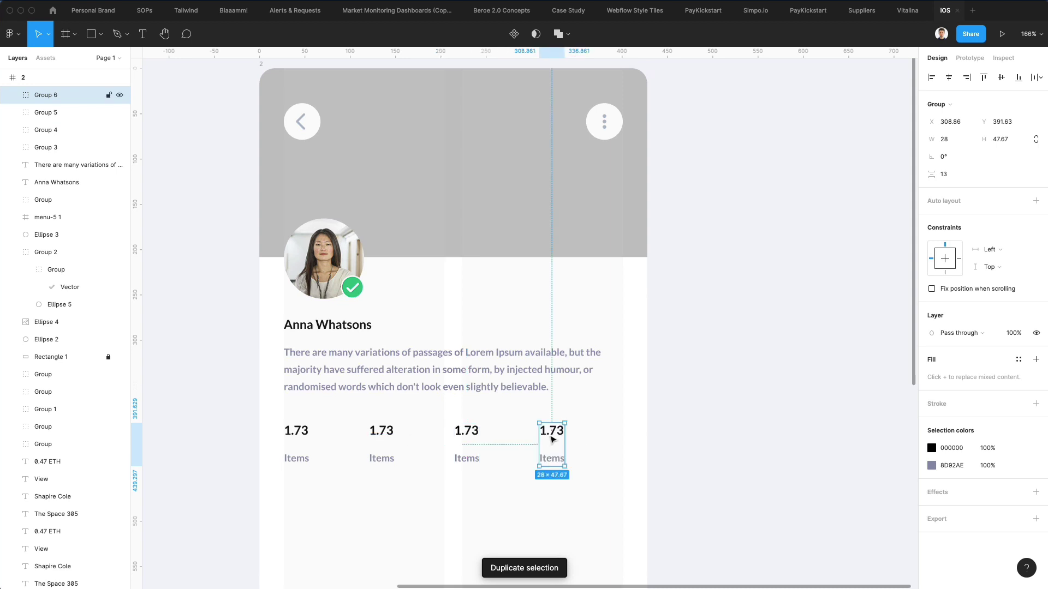
- Move the fourth stat to the right edge of the column grid and distribute all four stats with equal horizontal spacing
drag(552, 439, 611, 442)
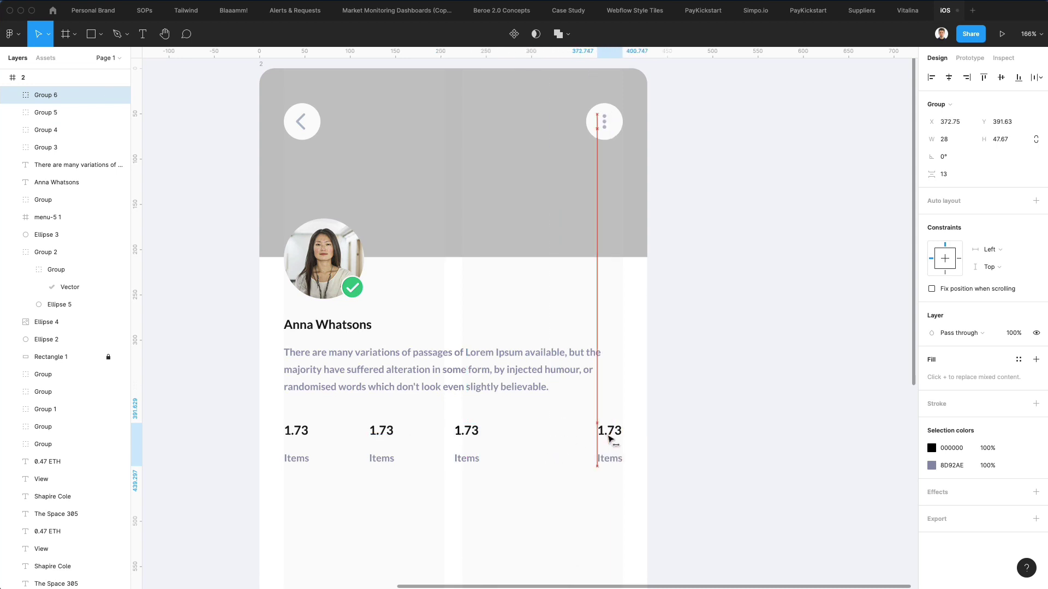
click(555, 506)
drag(622, 505, 236, 423)
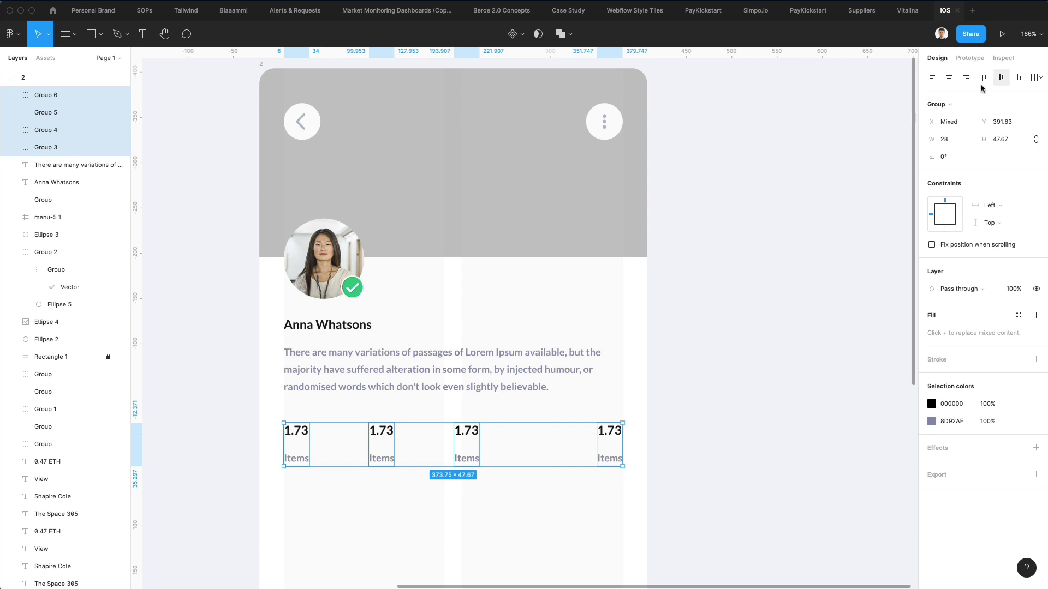
click(1040, 78)
click(960, 126)
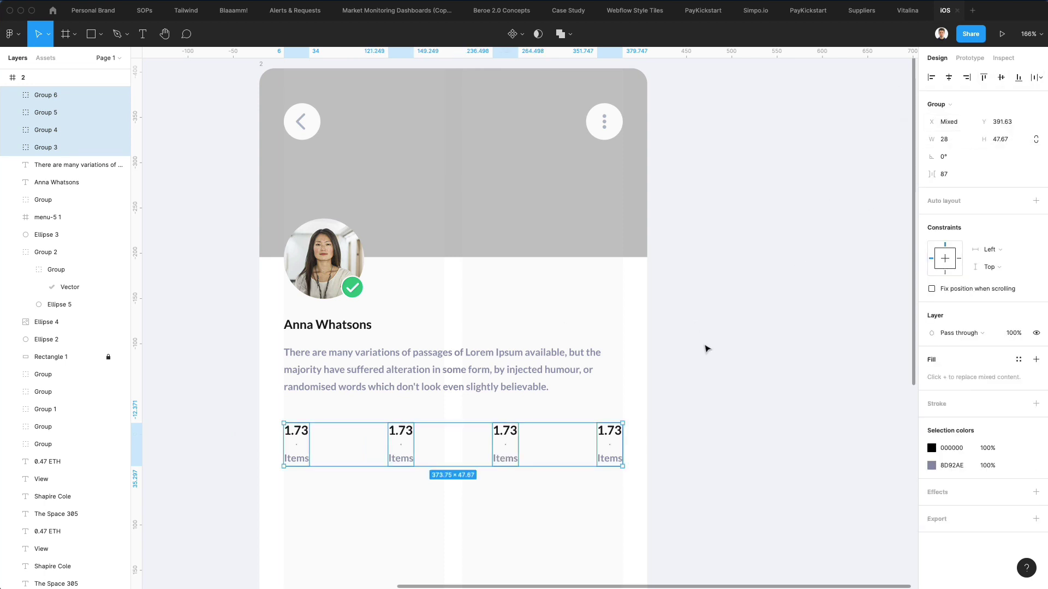
click(715, 379)
- Change the numbers of the second, third and fourth stats to "1.24K", "0.24" and "325"
double_click(402, 430)
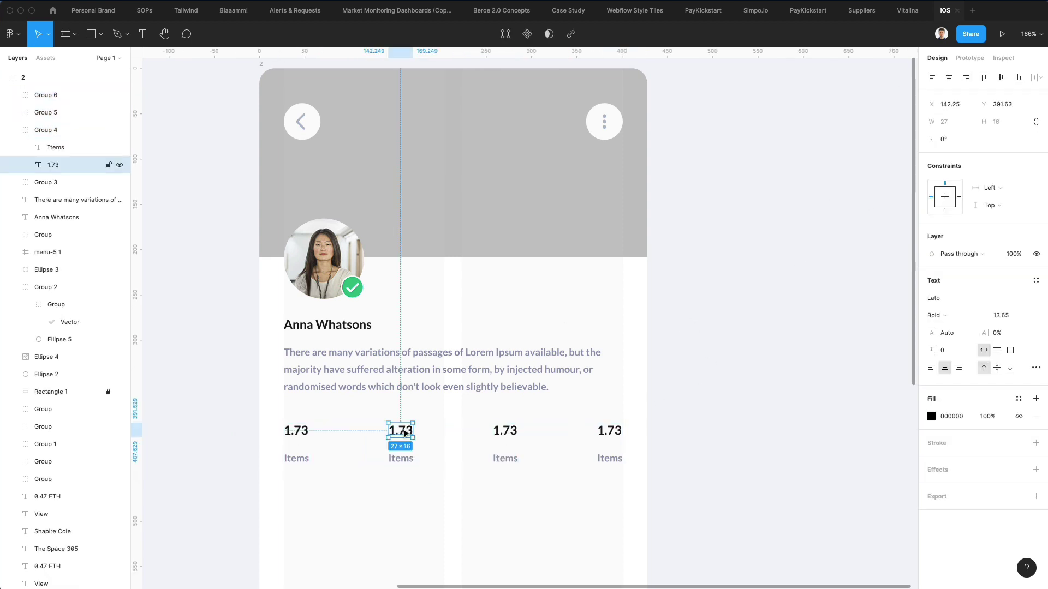
double_click(401, 430)
text(1.)
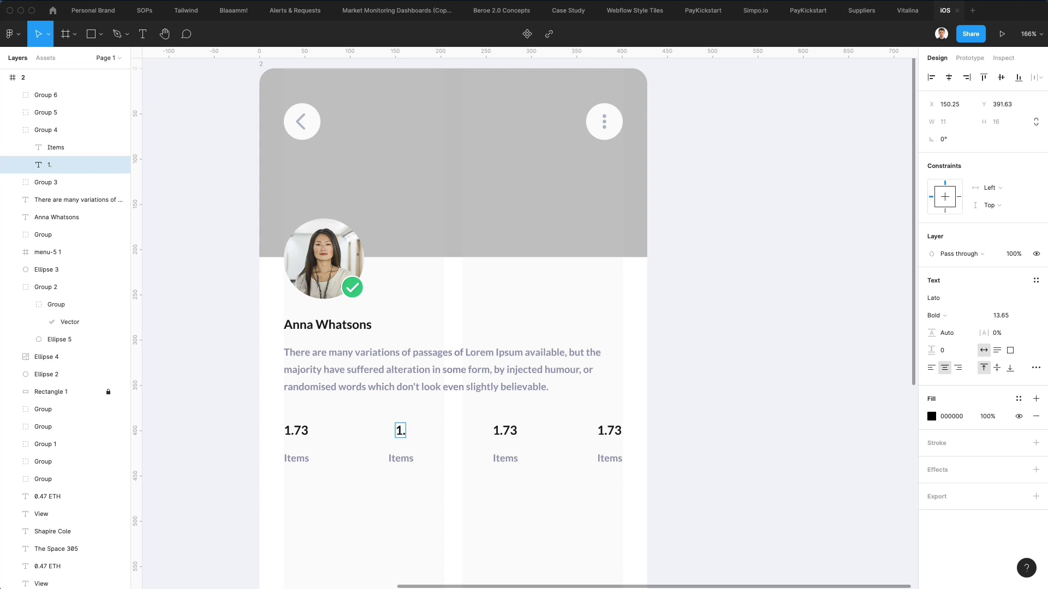
text(24K)
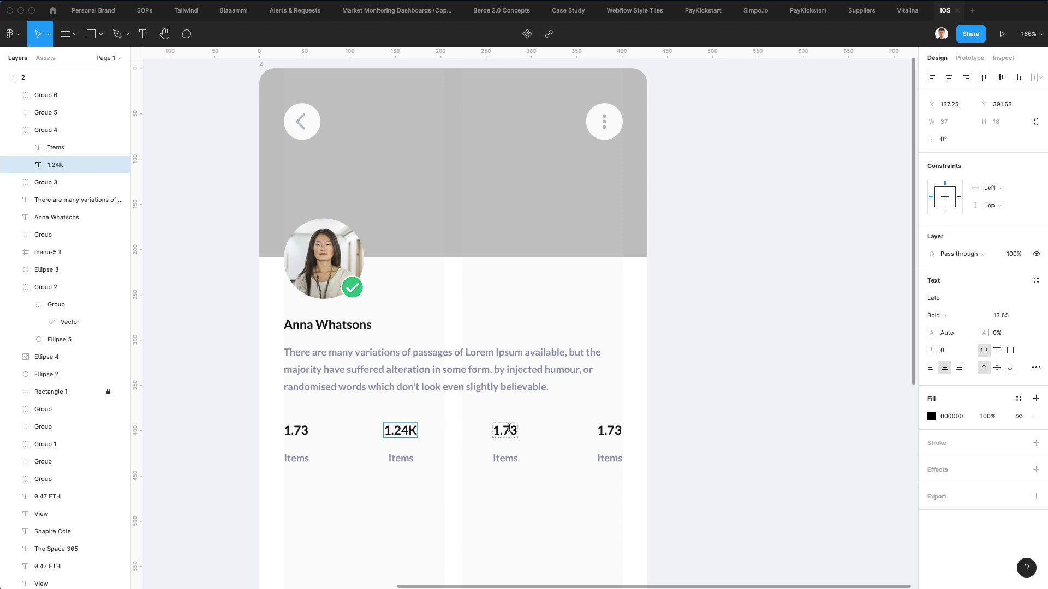
double_click(508, 430)
text(0.24)
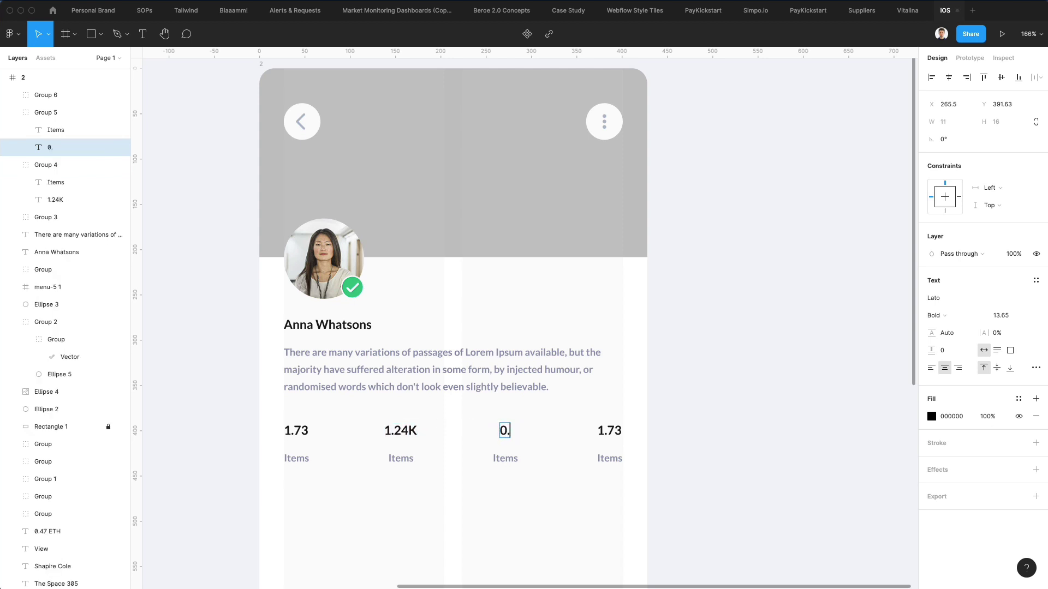
double_click(607, 430)
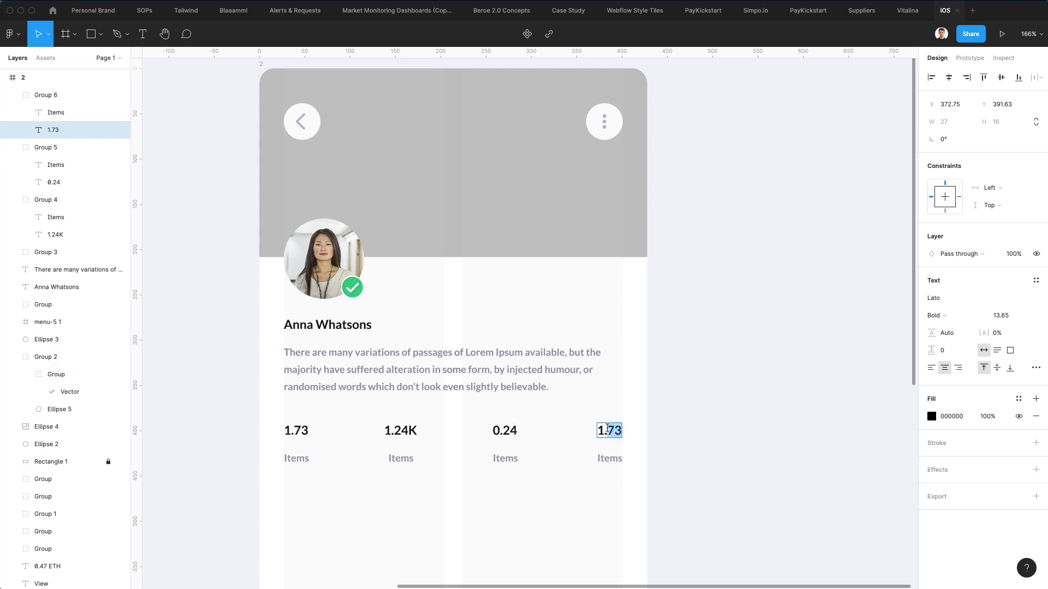
text(325)
- Relabel the "325" stat as "Traded", the "0.24" stat as "Floor price" and the "1.24K" stat as "Owners"
double_click(604, 458)
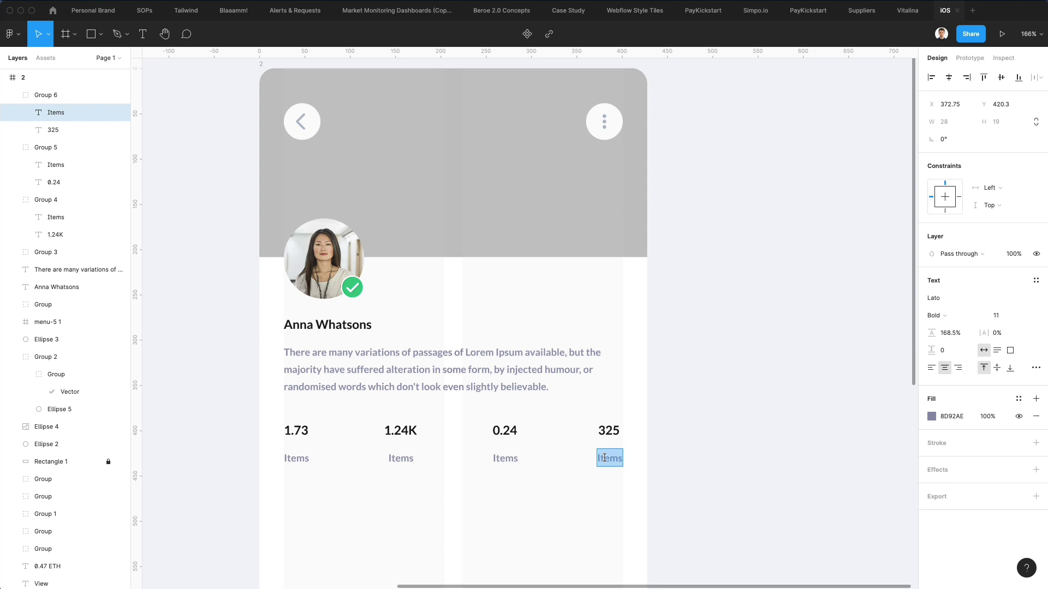
text(Traded)
click(505, 458)
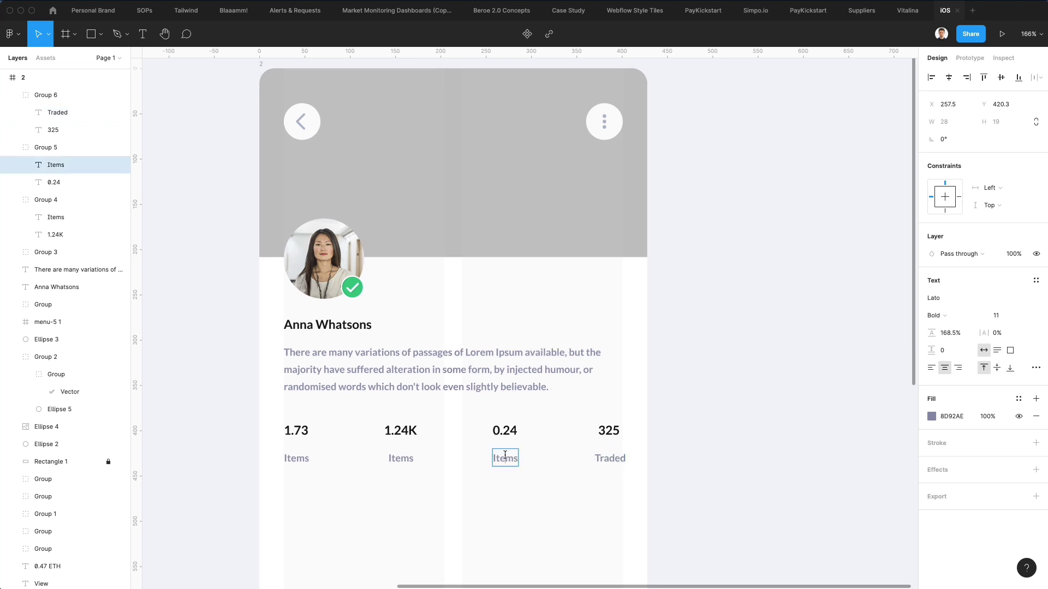
double_click(505, 457)
text(Fl)
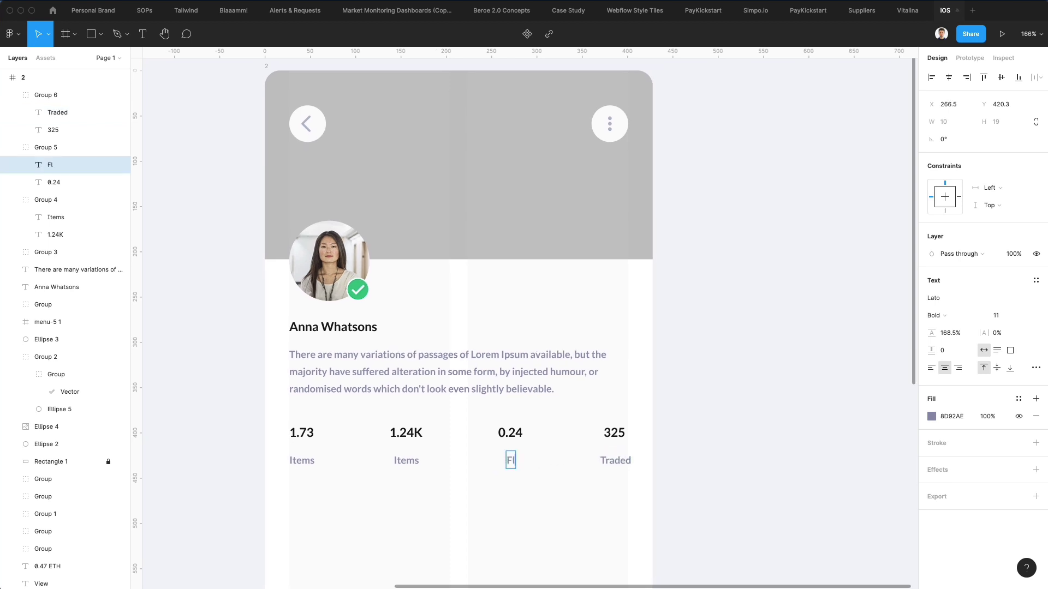
text(oor price)
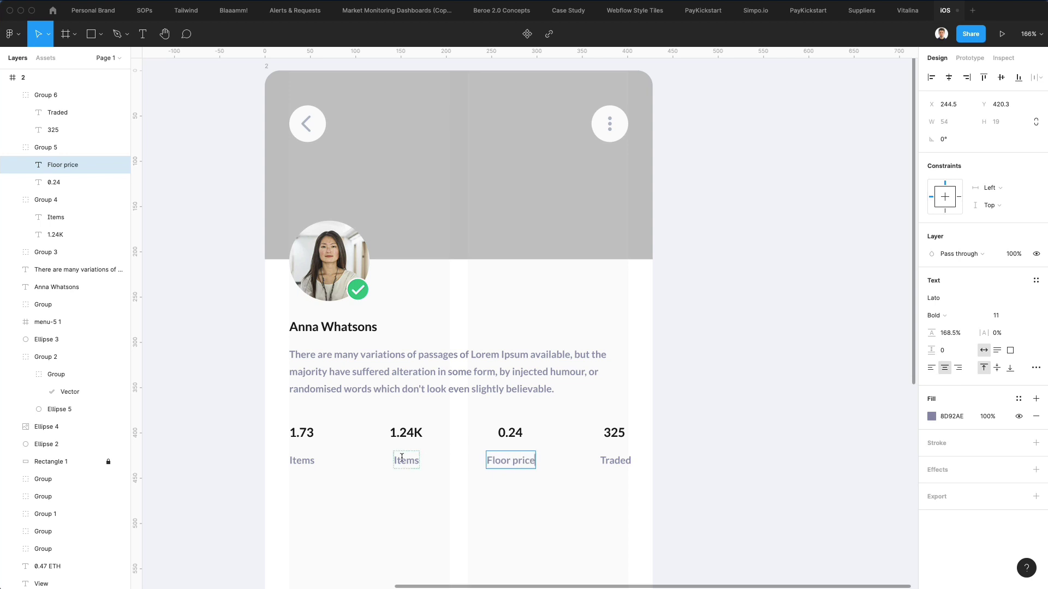
click(402, 459)
double_click(402, 459)
text(Owners)
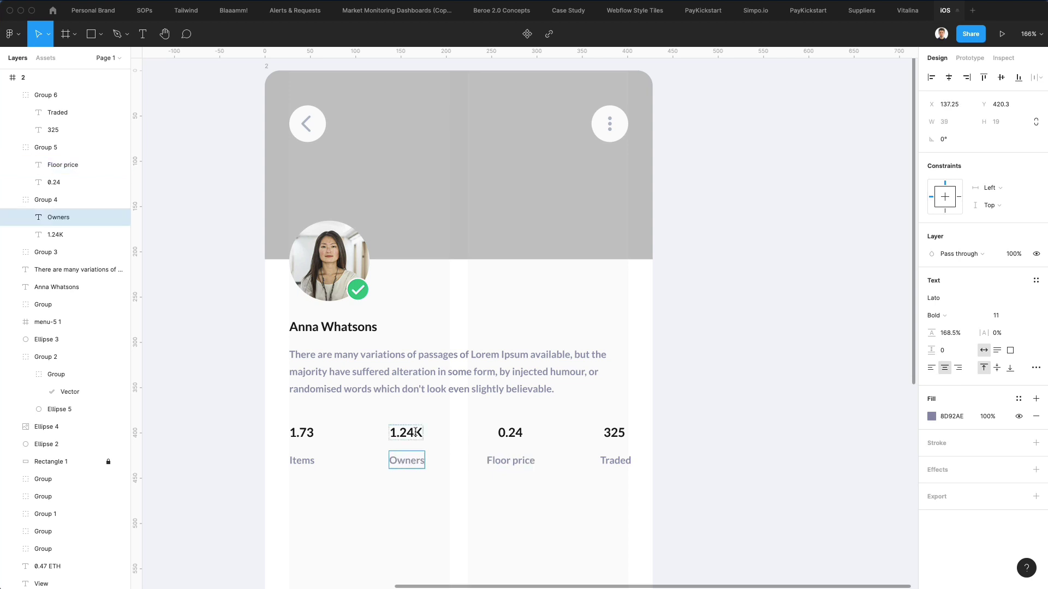
key(Escape)
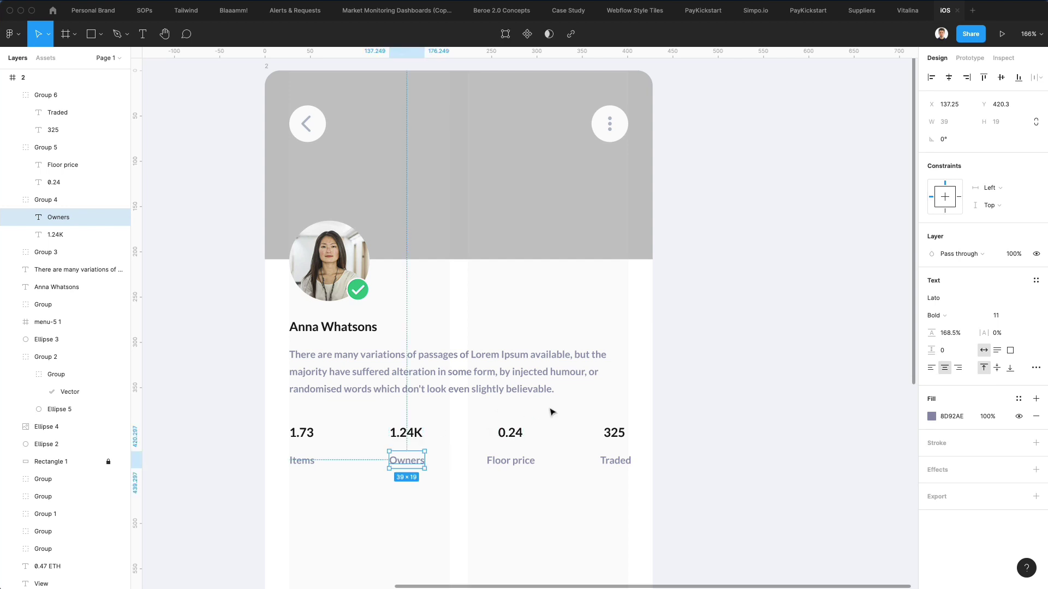
click(550, 411)
scroll(549, 413, down, 3)
scroll(550, 415, down, 3)
scroll(425, 399, down, 1)
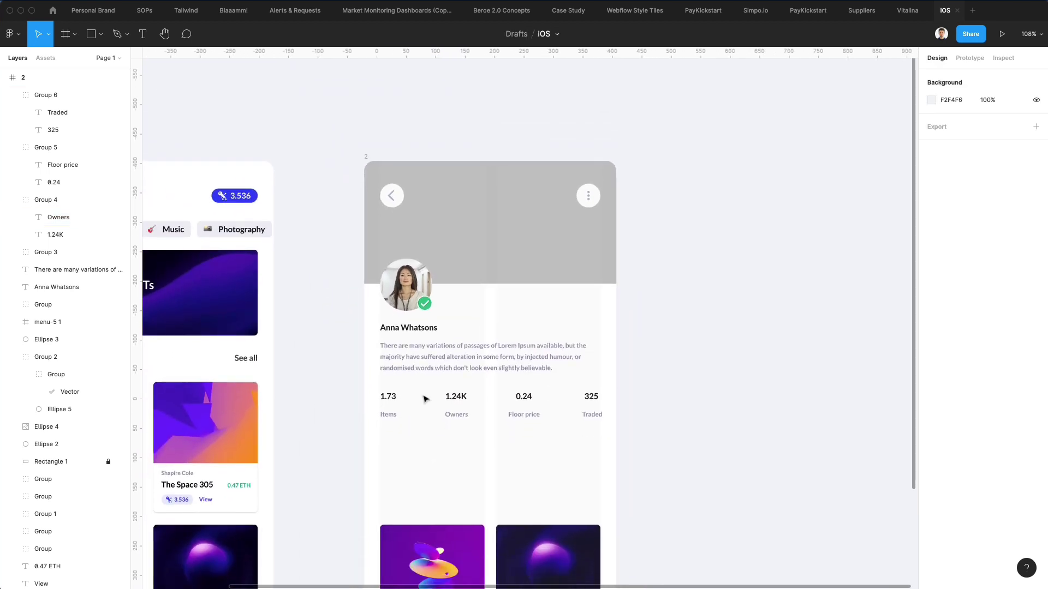
drag(357, 386, 627, 461)
scroll(381, 425, up, 3)
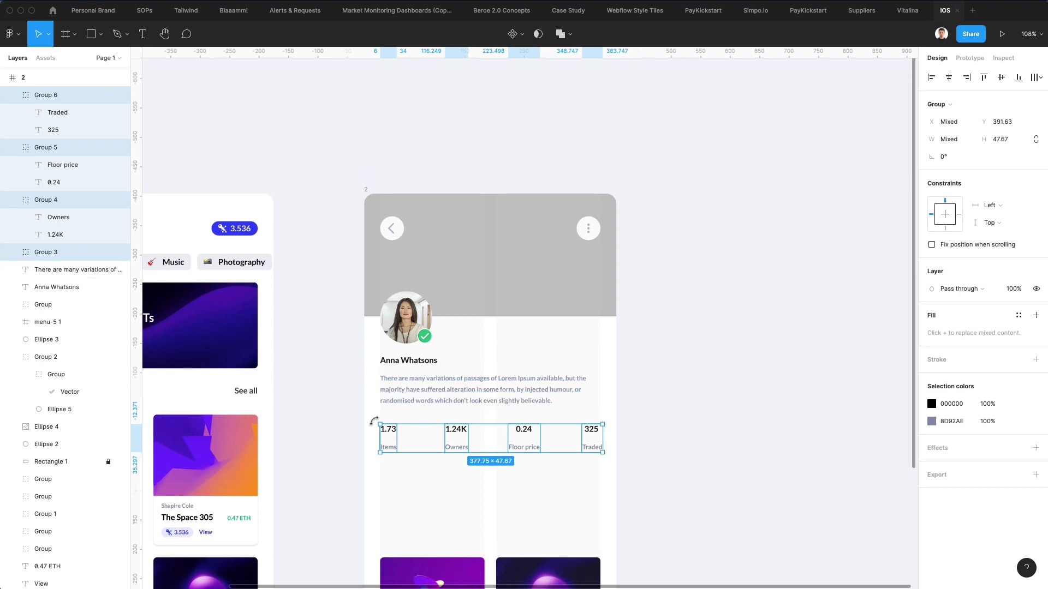
drag(378, 429, 678, 452)
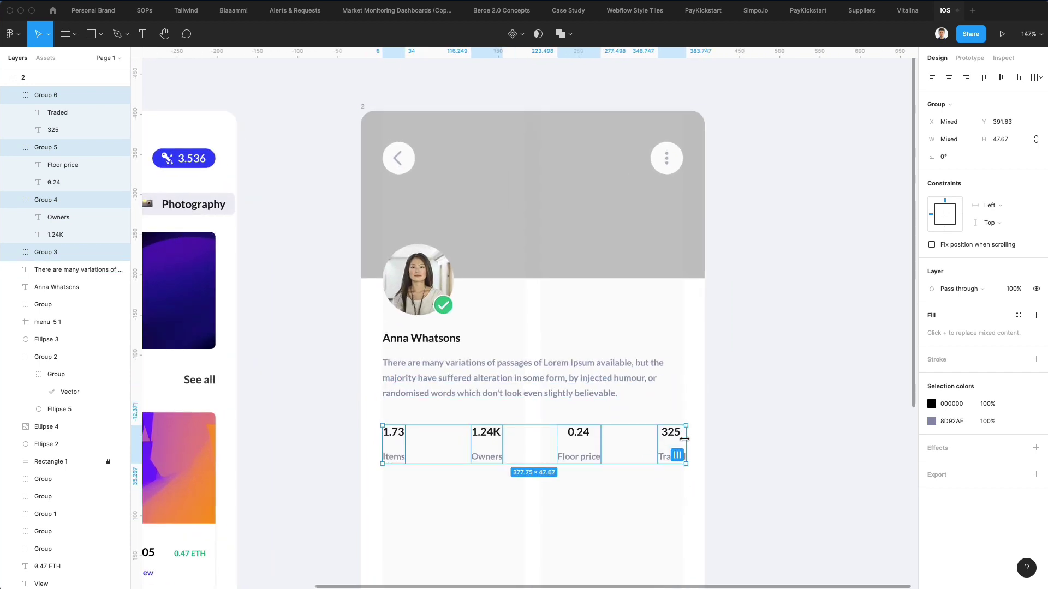
click(713, 368)
- Increase the font size of the creator name and the four stat numbers together by 3
click(434, 349)
drag(358, 418, 731, 452)
click(1001, 316)
key(Up)
key(Up)
key(Up)
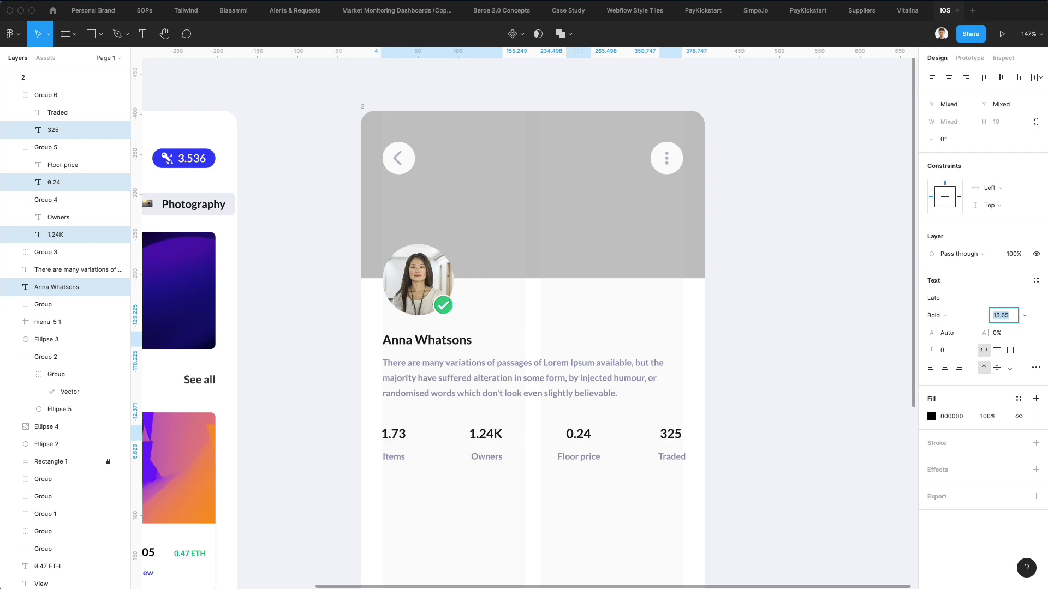
click(762, 363)
- Set the font size of the four stat labels and the bio paragraph to 12
click(445, 375)
drag(366, 495, 404, 461)
shift+click(494, 459)
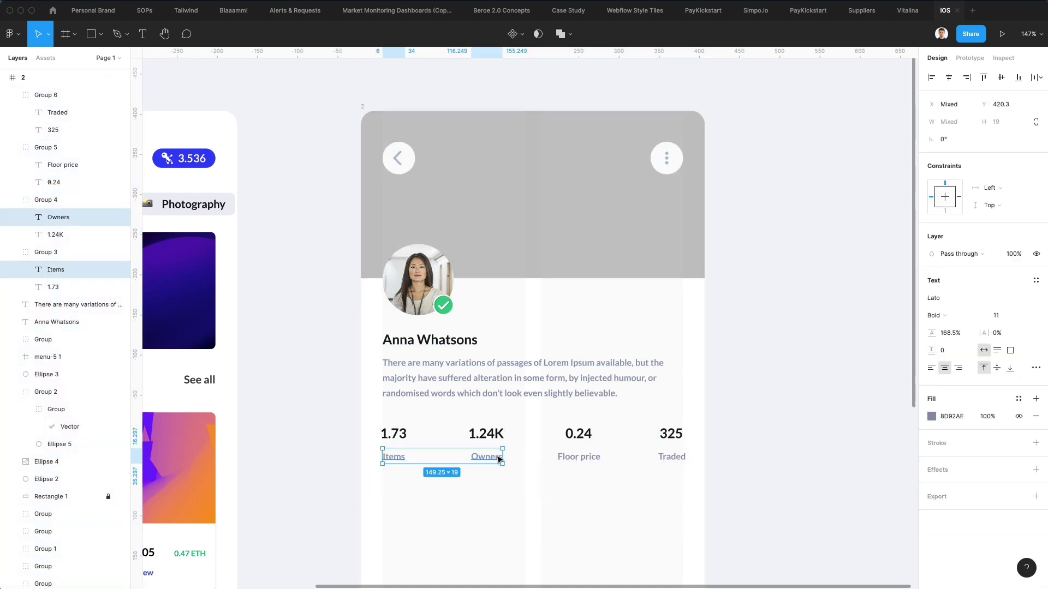
shift+click(570, 457)
shift+click(670, 457)
shift+click(524, 378)
click(1007, 318)
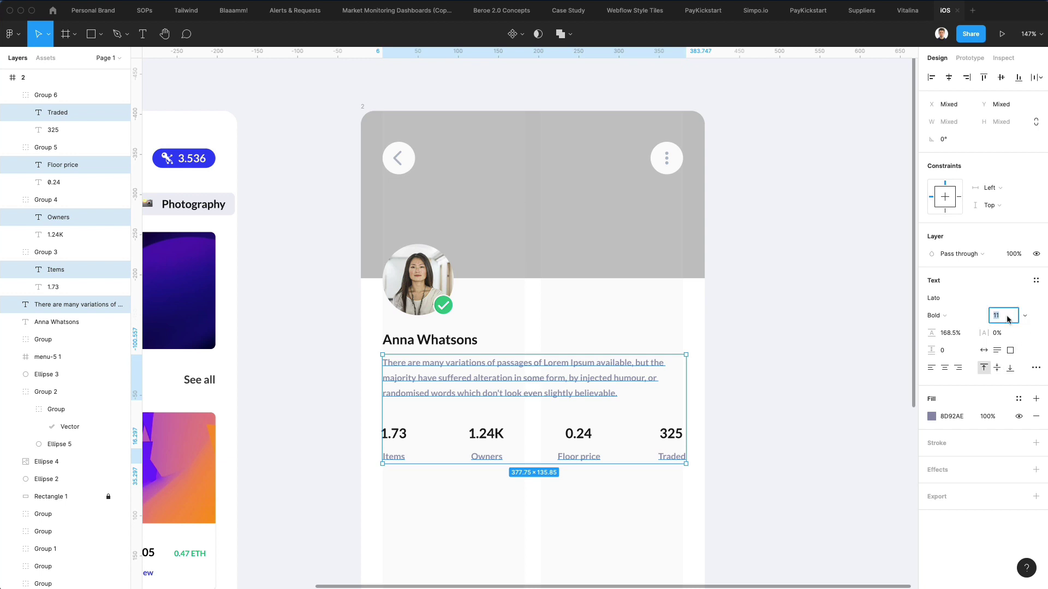
key(Up)
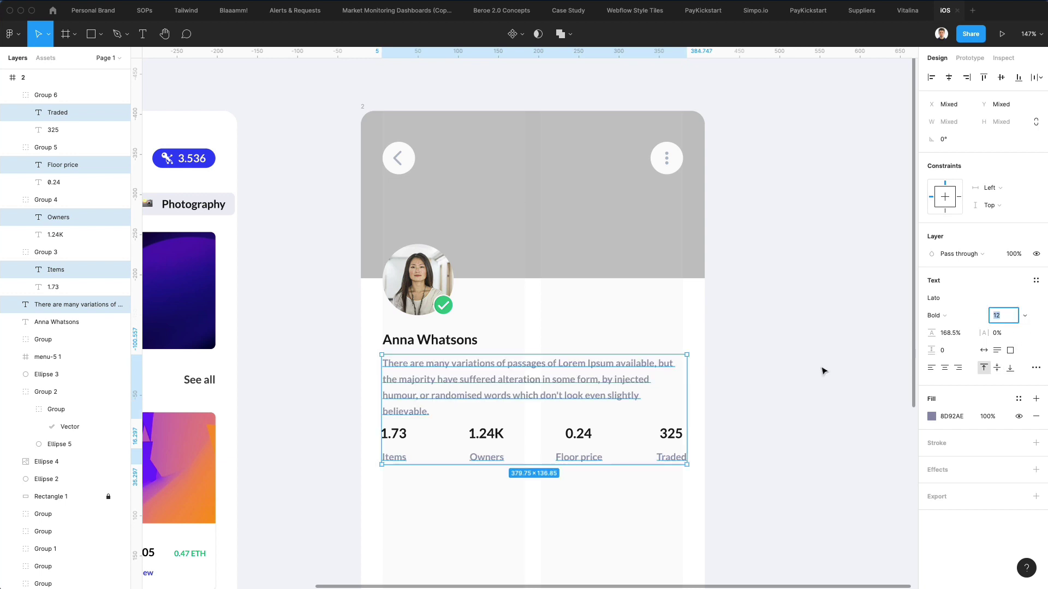
- Shorten the bio by replacing its closing words "slightly believable." with a full stop after "look even"
click(606, 390)
double_click(605, 390)
drag(607, 395, 671, 432)
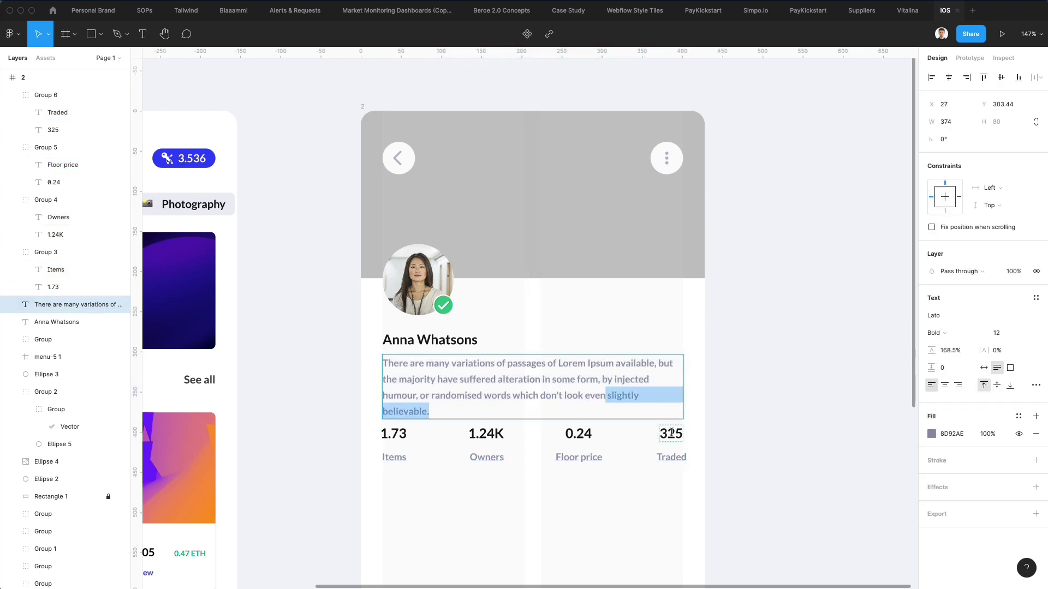
text(.)
key(Escape)
key(Escape)
- Shift the "325 Traded" stat to the column grid's right edge and redistribute the four stats evenly across the row
scroll(731, 408, down, 2)
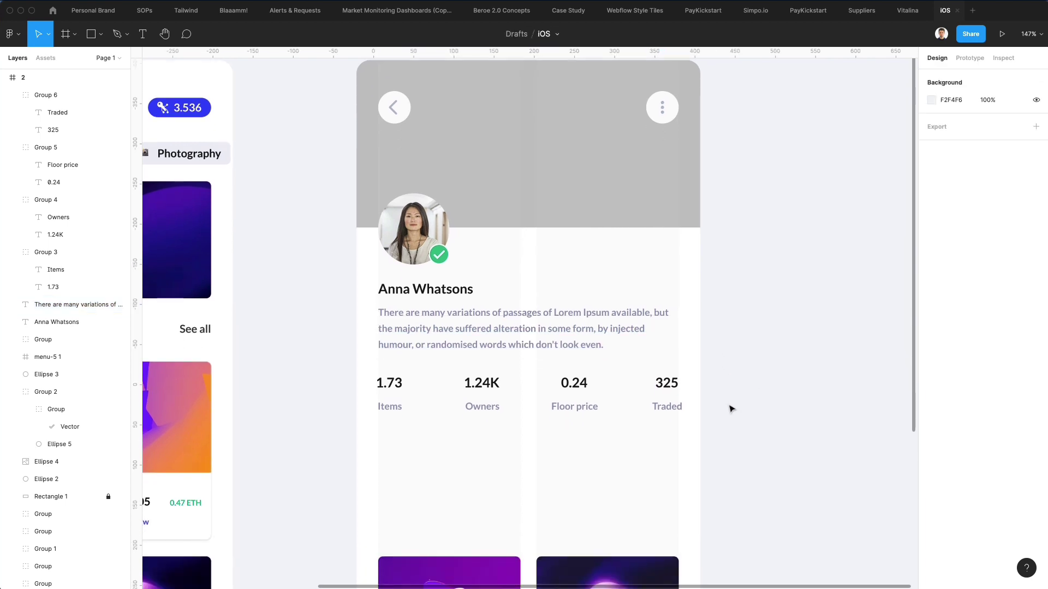
scroll(731, 409, down, 1)
click(670, 396)
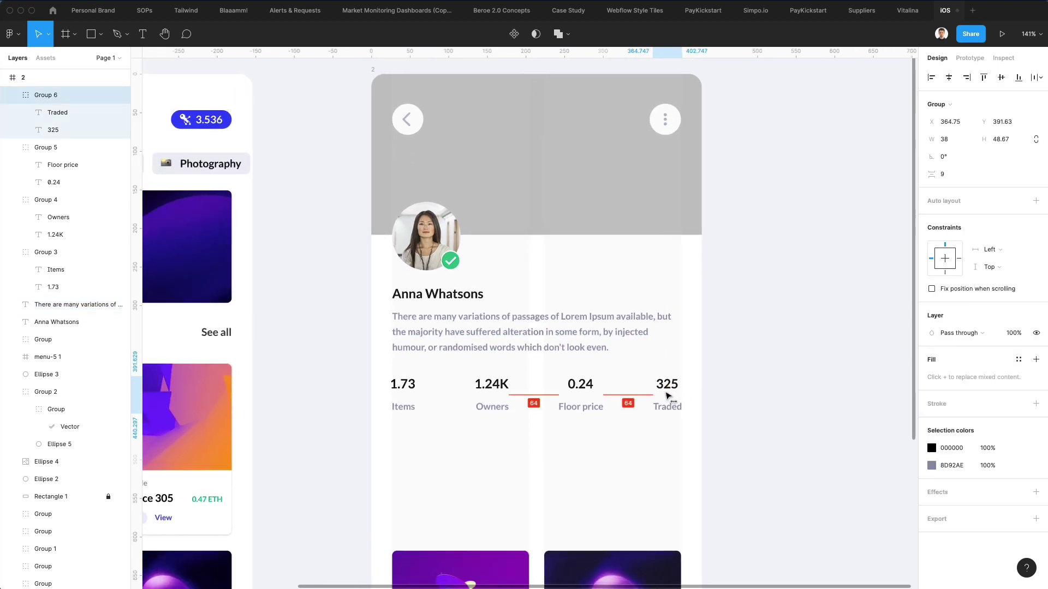
drag(741, 463, 402, 393)
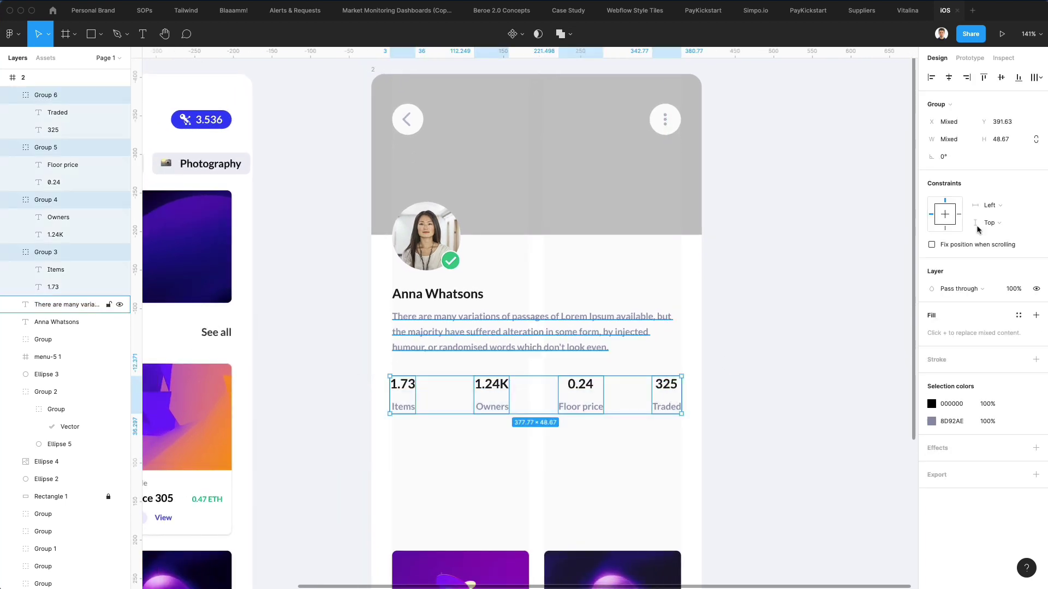
click(1037, 77)
click(951, 127)
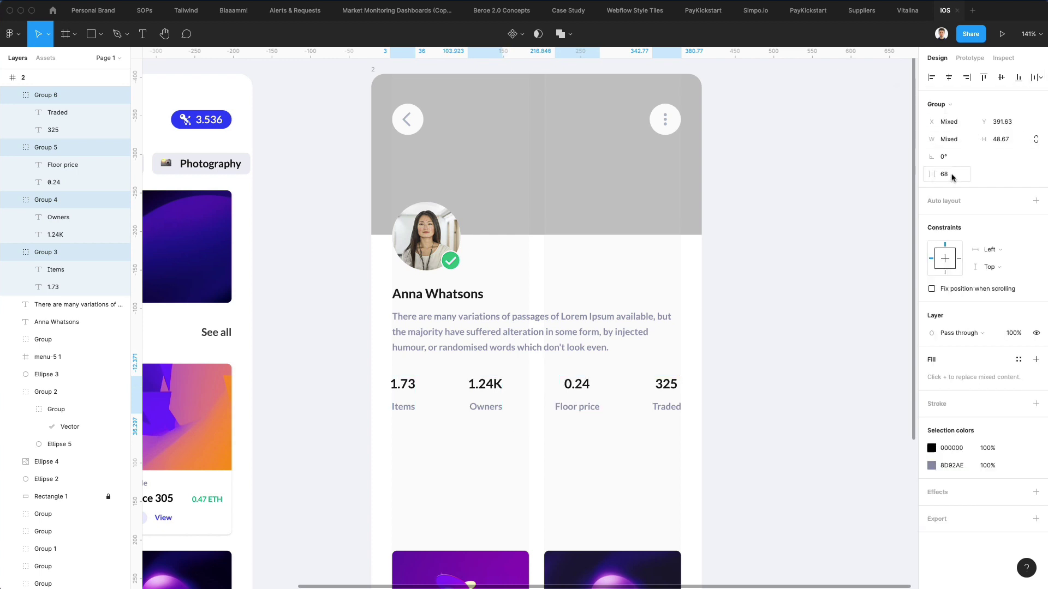
click(850, 298)
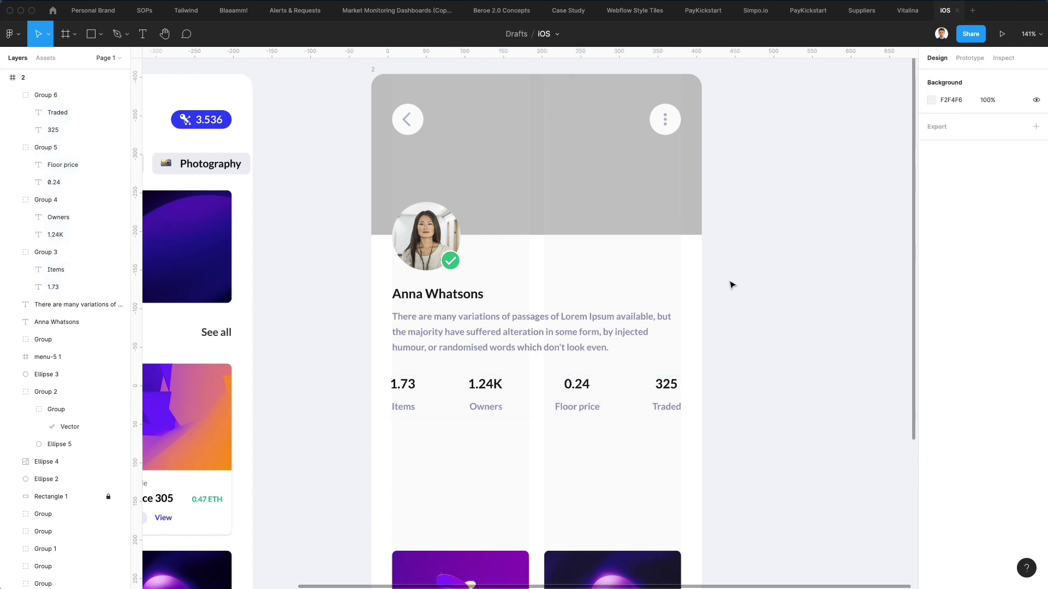
- Switch to Nucleo, find the Twitter glyph with "twitt" and place its 16 px version on the profile right of the avatar
key(alt+super+n)
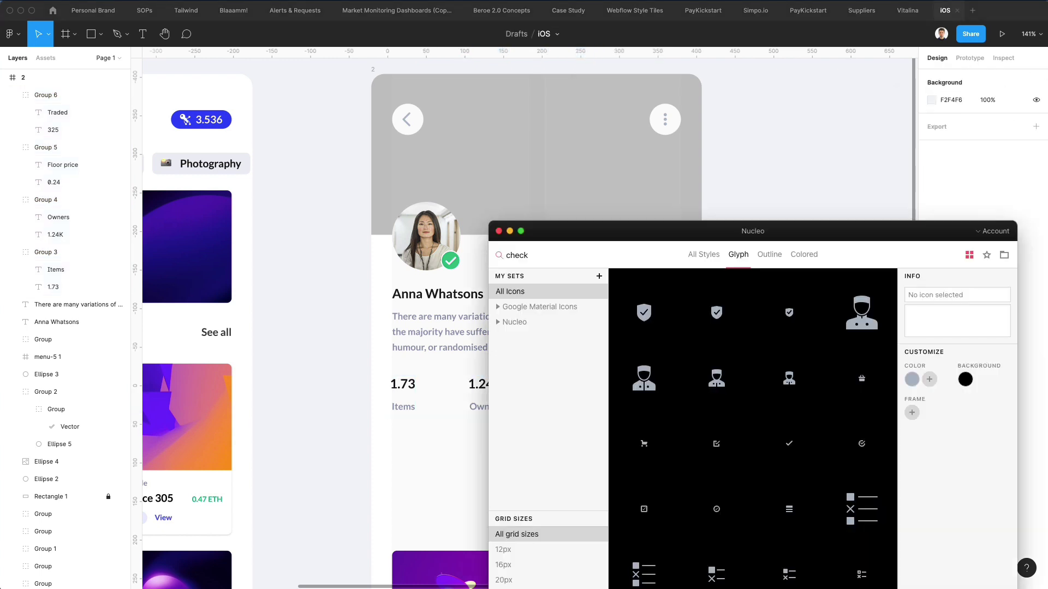
double_click(527, 256)
text(twitt)
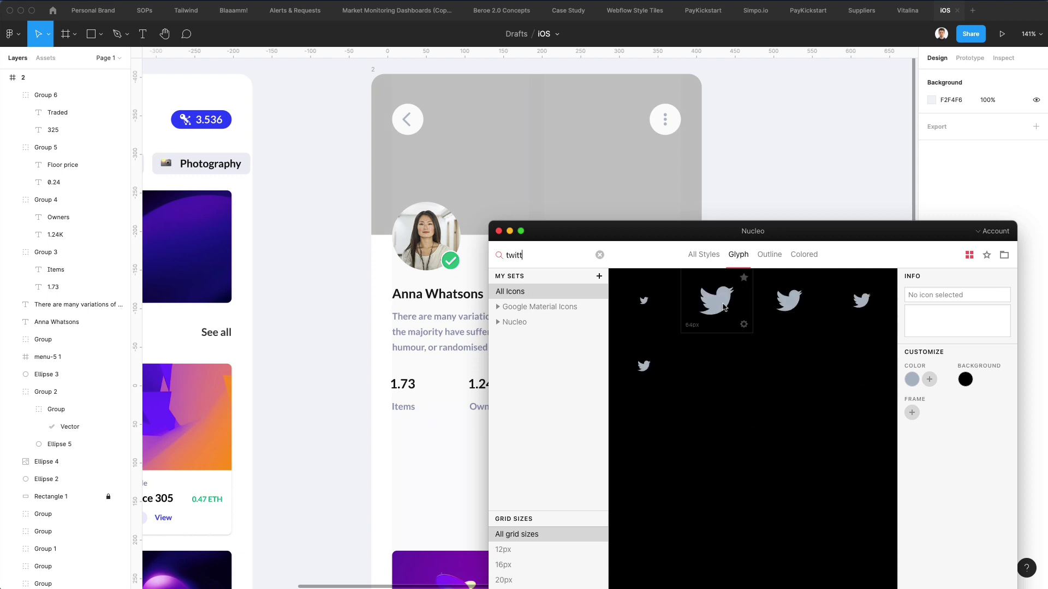
click(723, 308)
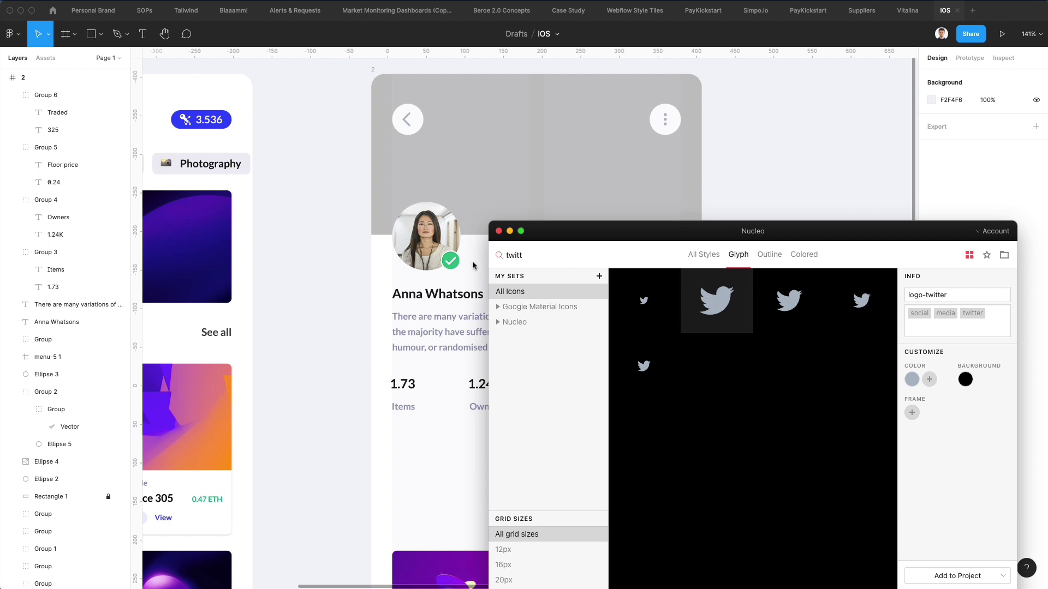
drag(586, 229, 685, 326)
drag(742, 397, 589, 263)
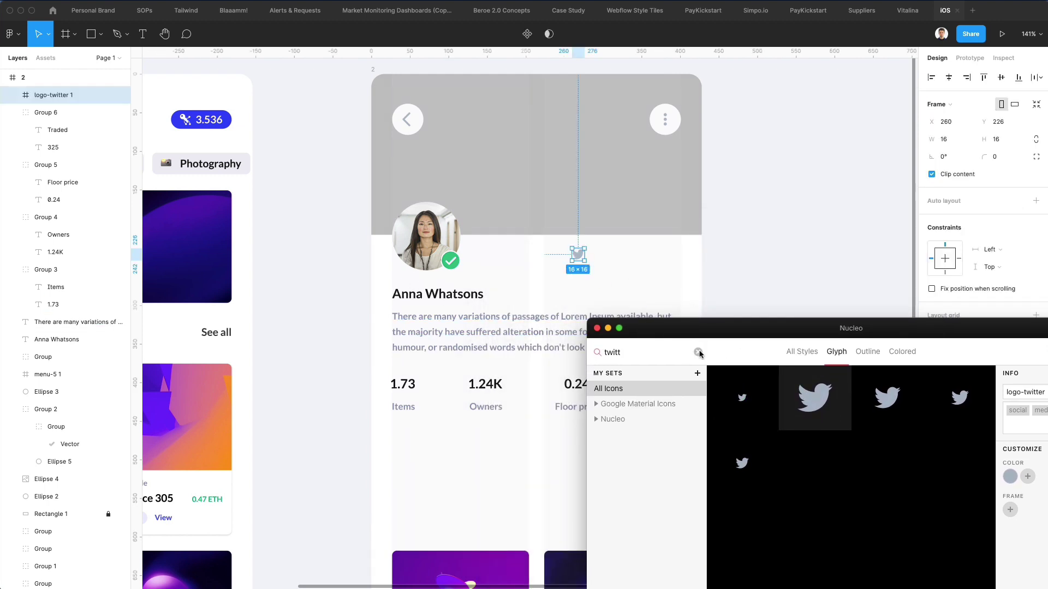
- Search Nucleo for "instag" and place the 64 px Instagram glyph on the profile beside the Twitter icon
click(699, 354)
text(i)
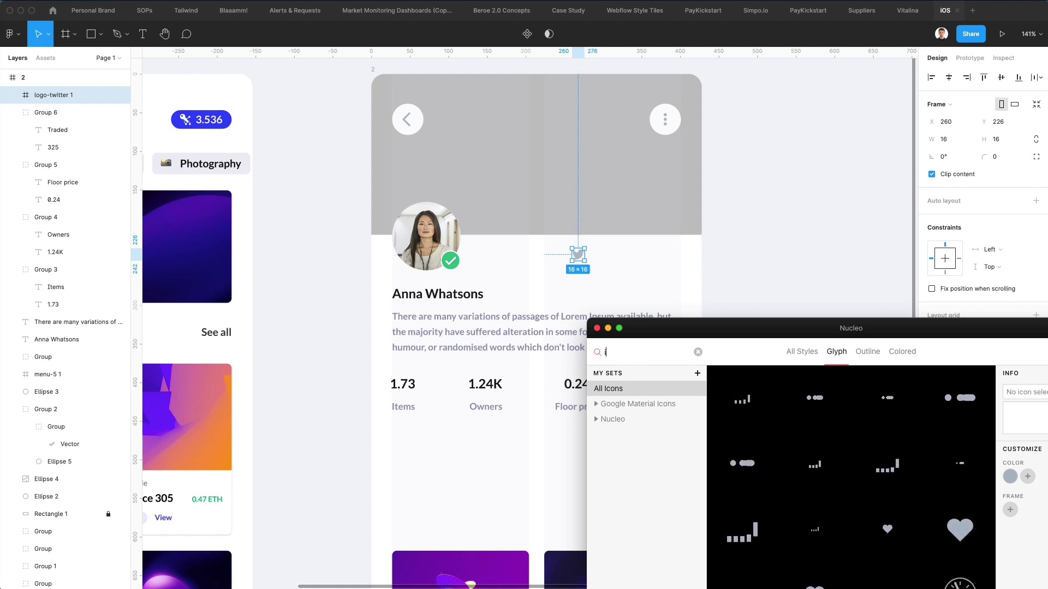
text(nstag)
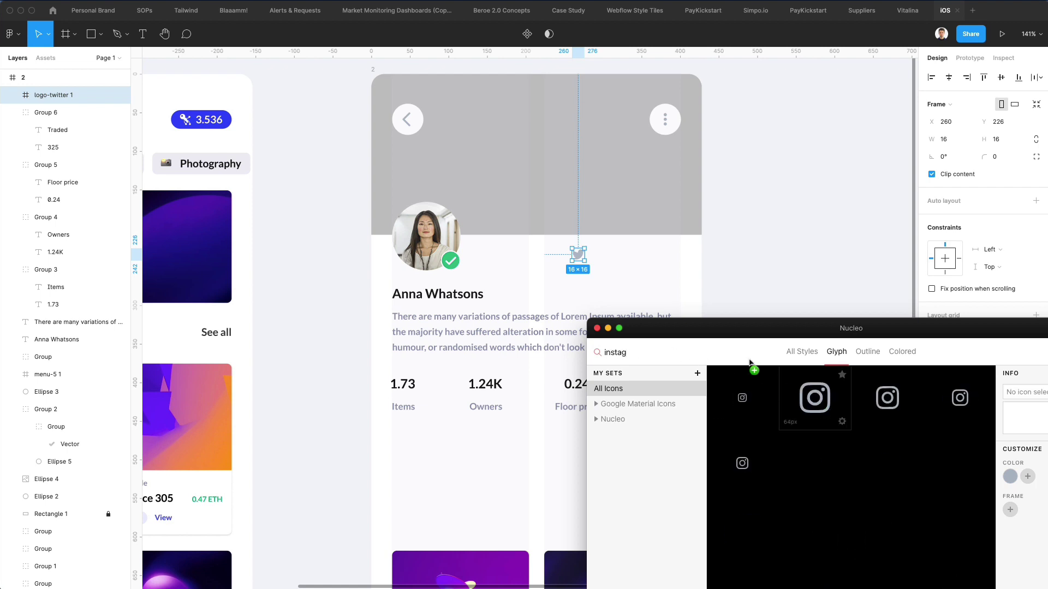
drag(749, 362, 603, 262)
- Search Nucleo for "discor" and place the 16 px Discord glyph on the profile beside the Instagram icon
double_click(619, 354)
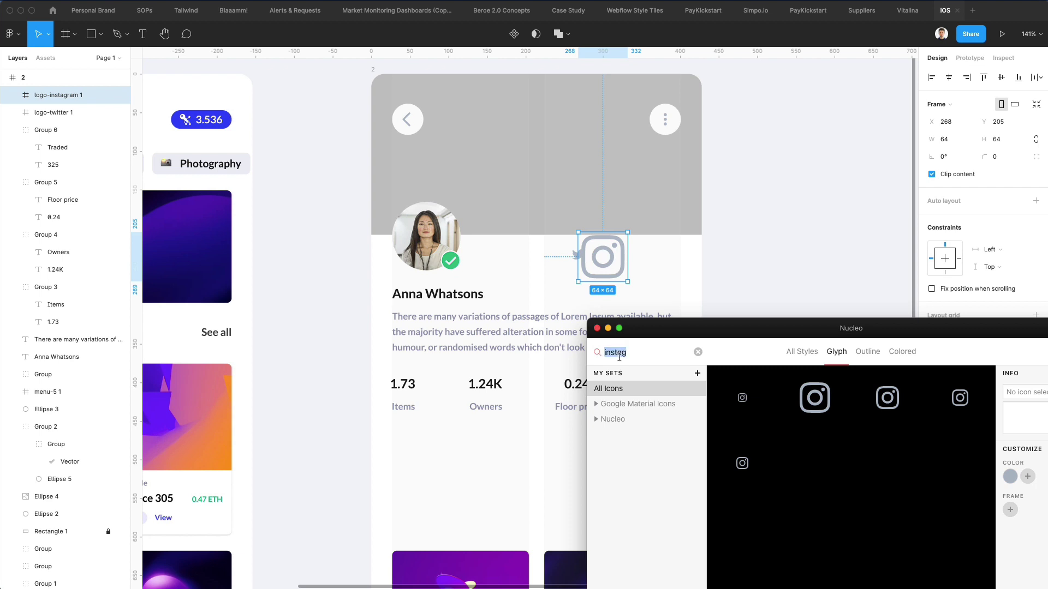
text(discor)
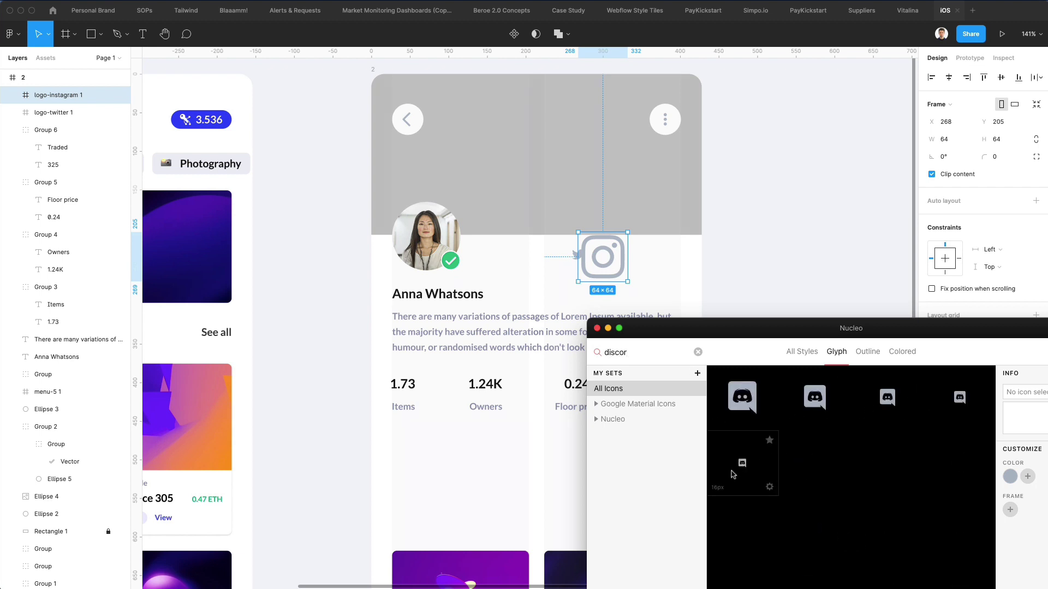
drag(741, 465, 644, 267)
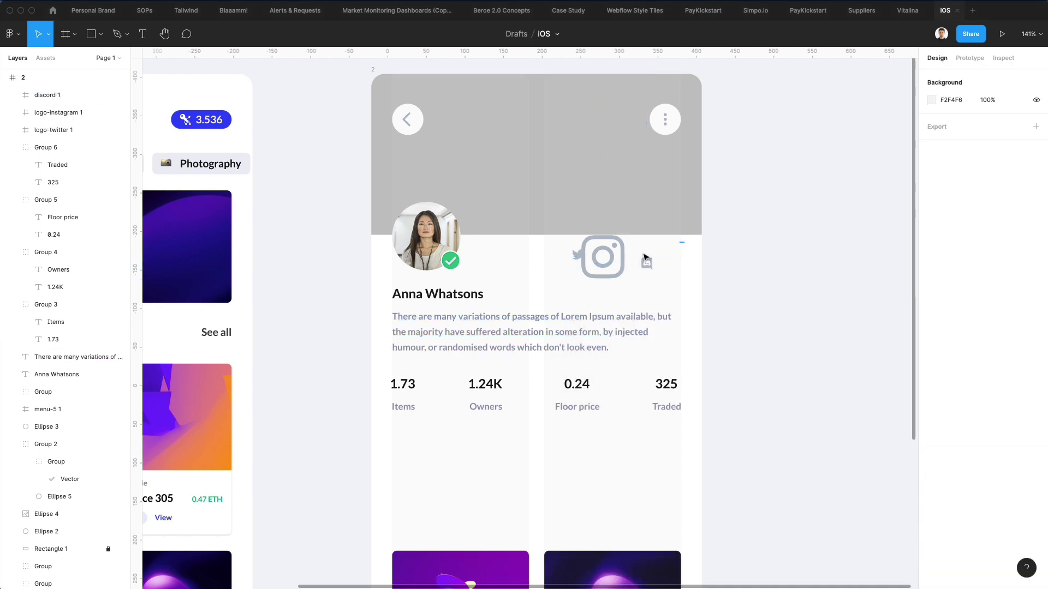
- Select the Twitter, Instagram and Discord icons and set their size to 15 × 15 with proportions constrained
drag(685, 230, 535, 277)
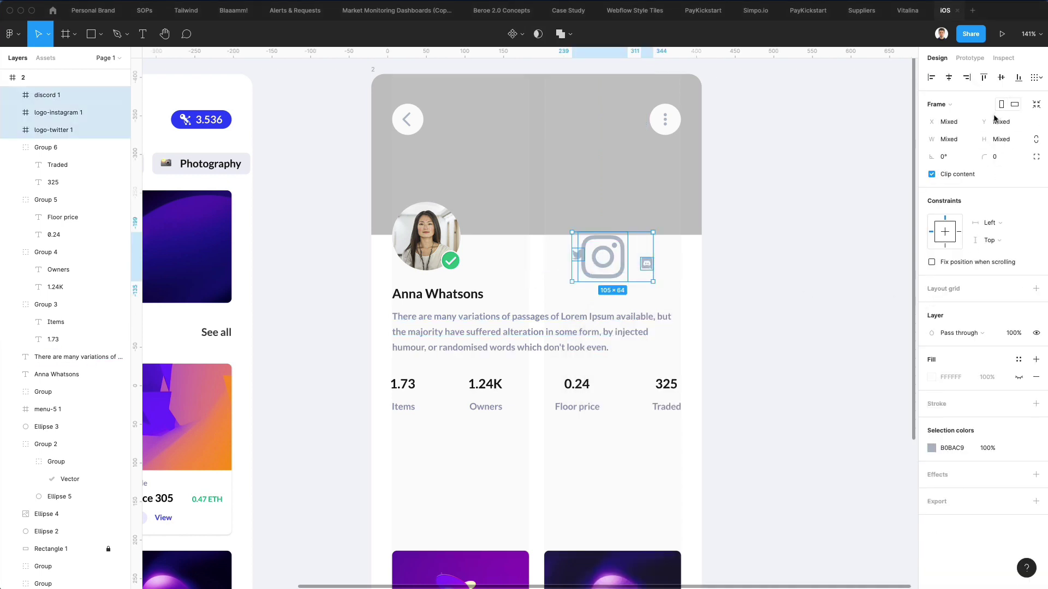
click(1036, 140)
click(939, 147)
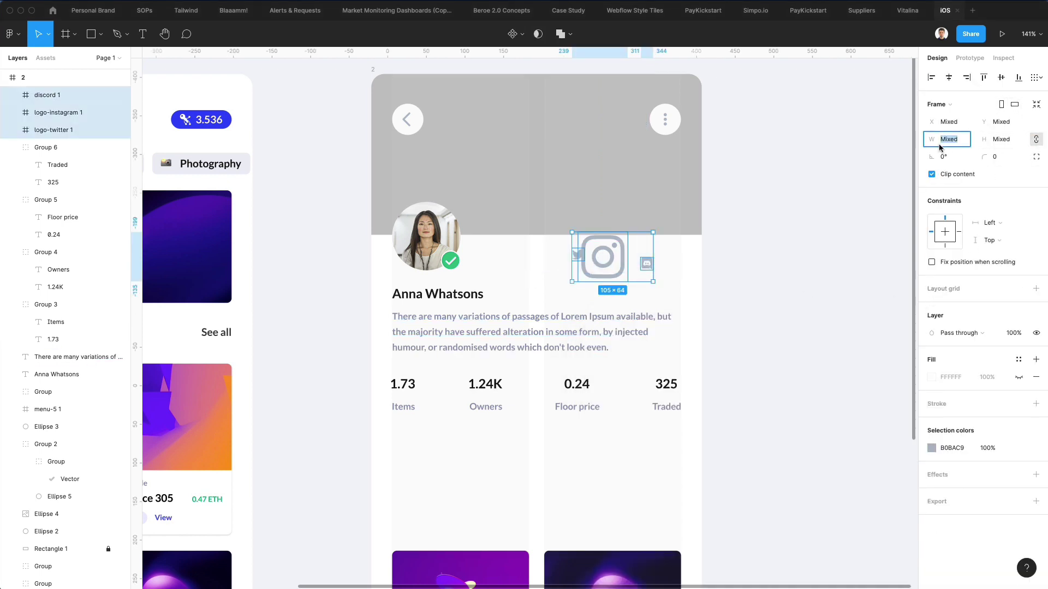
text(15)
key(Return)
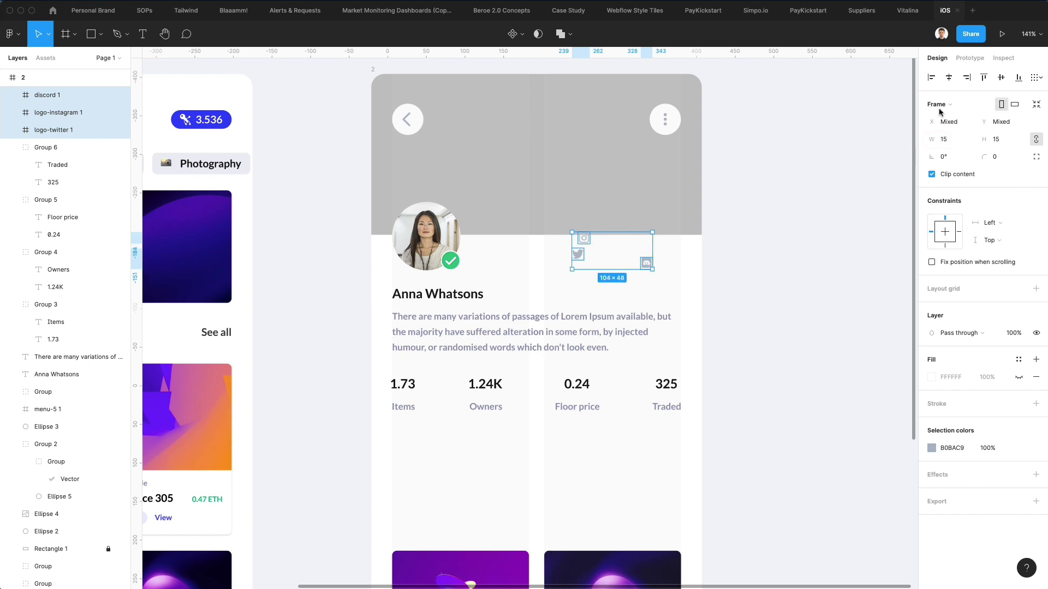
- Distribute the three social icons with equal horizontal spacing and align their vertical centres
click(1035, 77)
click(962, 126)
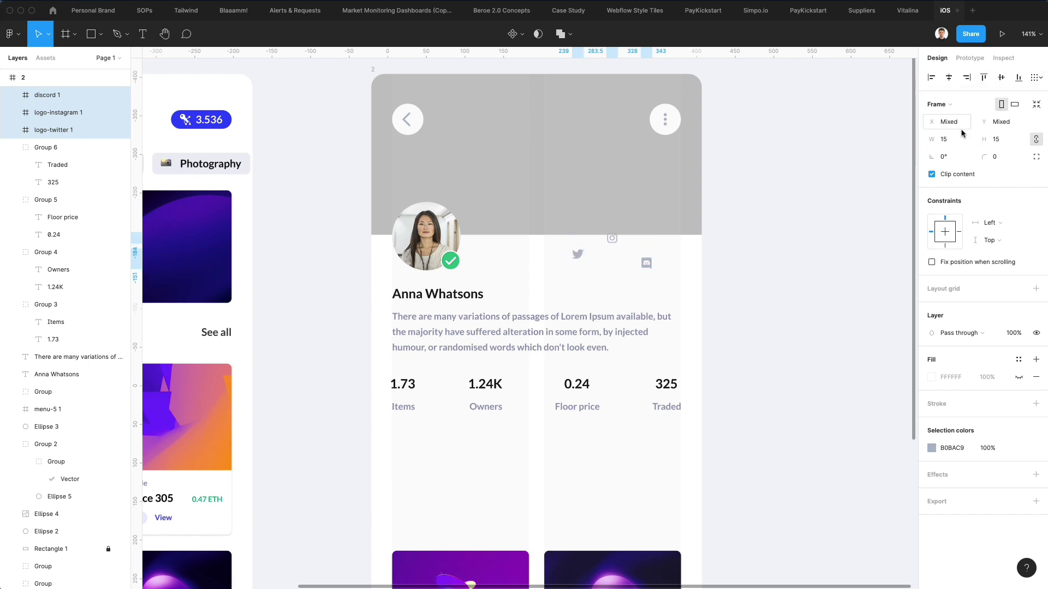
click(1000, 78)
- Move the social icon row to the column grid's right edge and tighten it to even 19 px gaps
drag(629, 258, 682, 277)
click(682, 277)
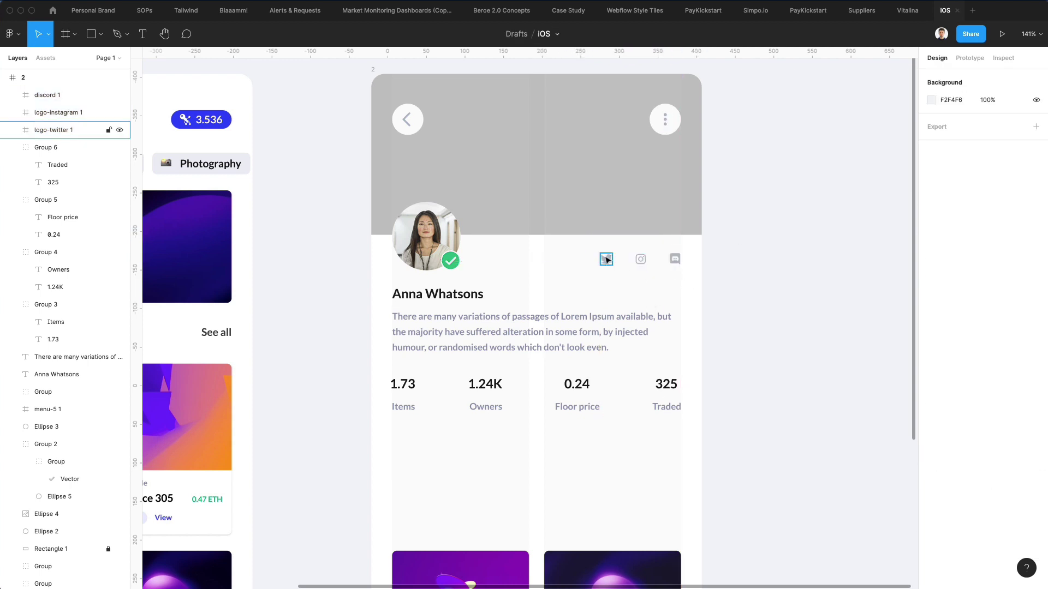
drag(605, 258, 684, 278)
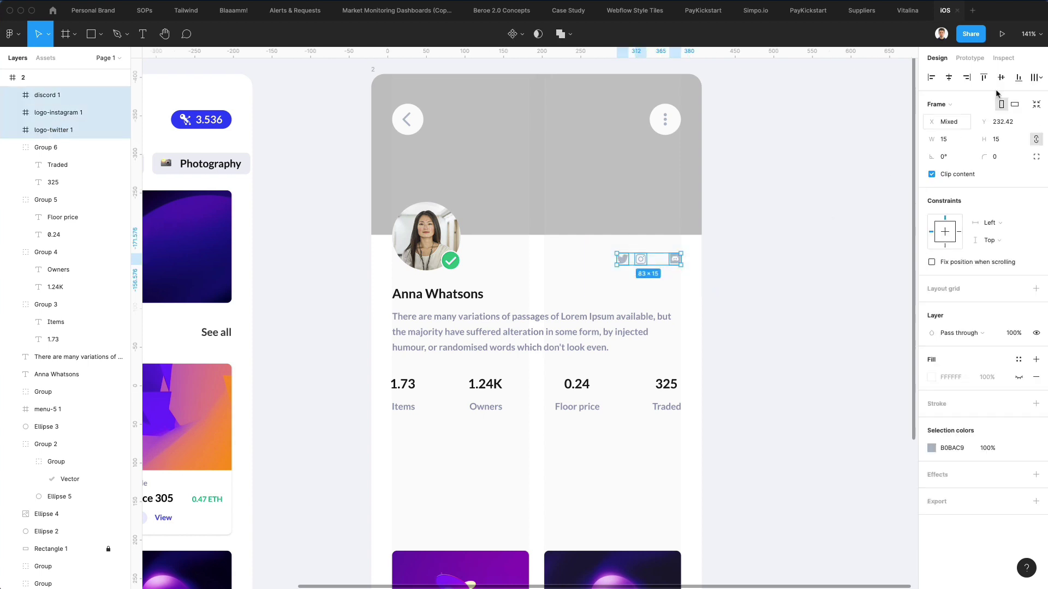
click(1037, 78)
click(936, 126)
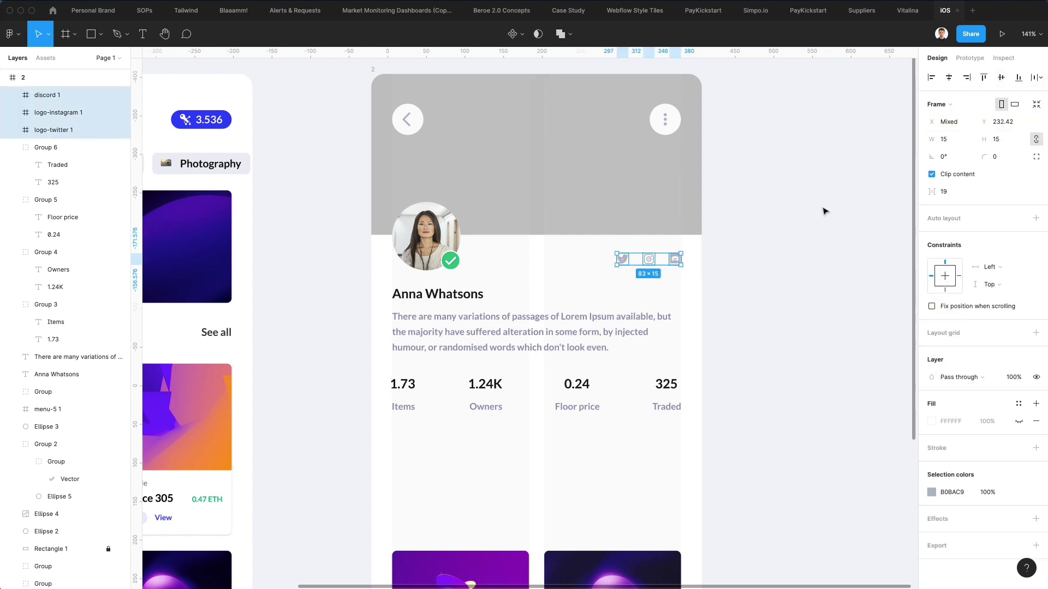
- Ungroup the three social icon frames and recolor the glyphs with the black sampled from the profile name
click(646, 276)
drag(663, 254, 579, 268)
shift+click(675, 258)
key(super+shift+g)
key(i)
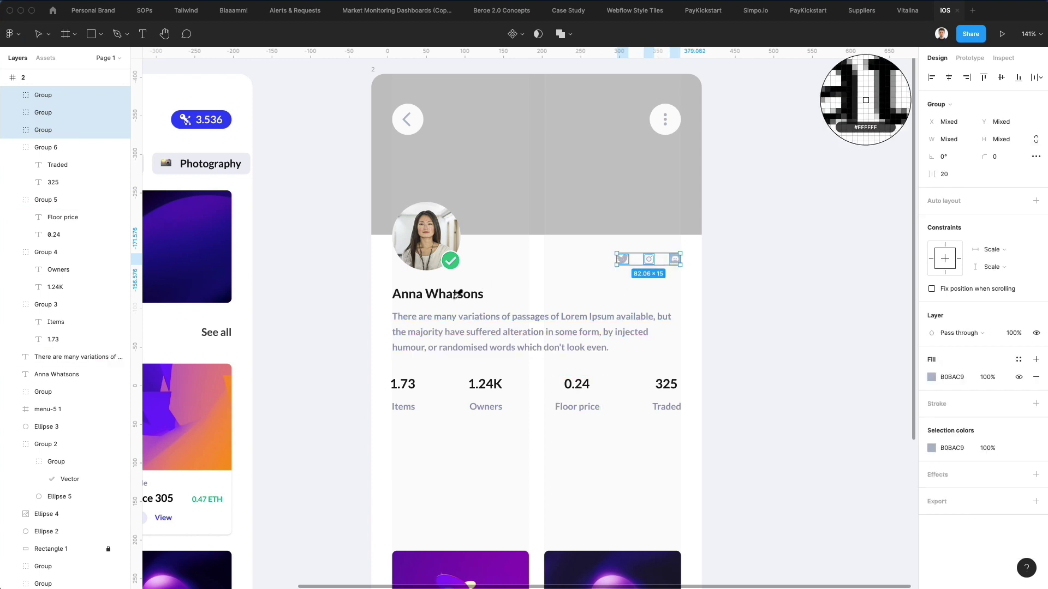
click(457, 299)
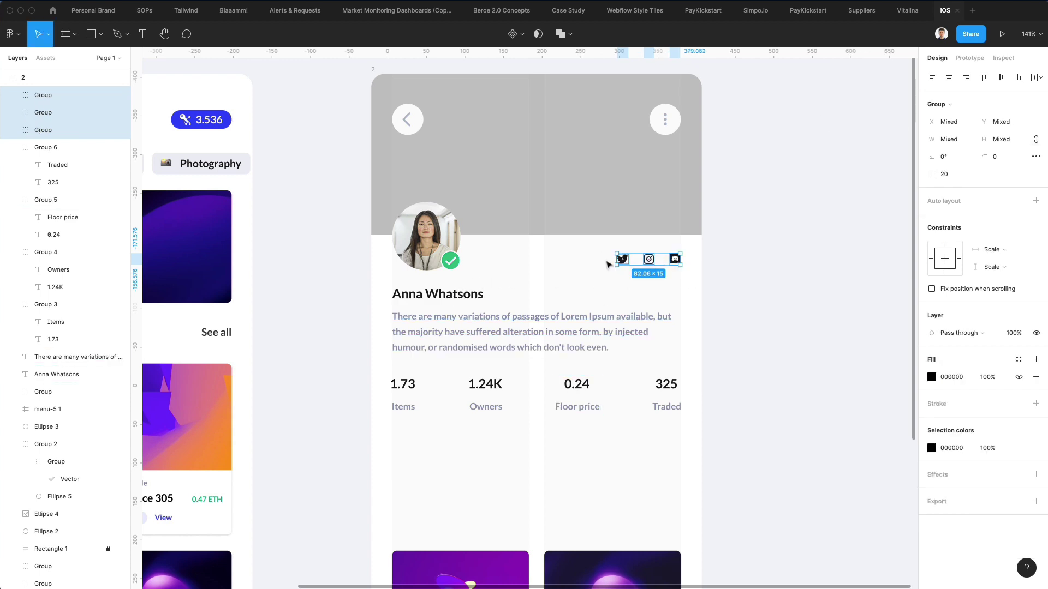
- Enlarge the three social icons slightly as one row, extending it toward the avatar
drag(615, 259, 602, 261)
click(653, 293)
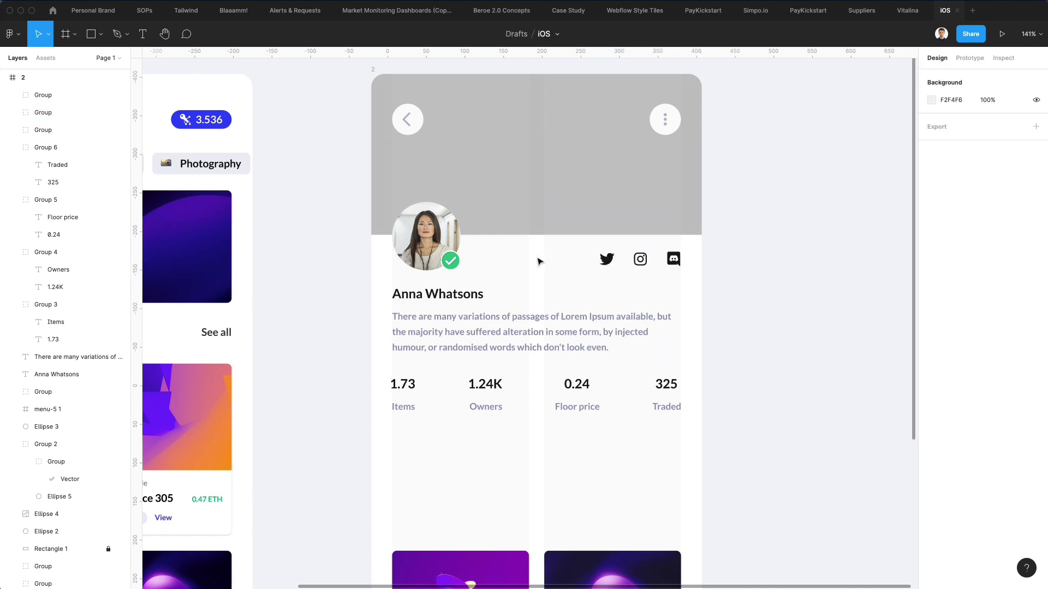
scroll(544, 260, down, 3)
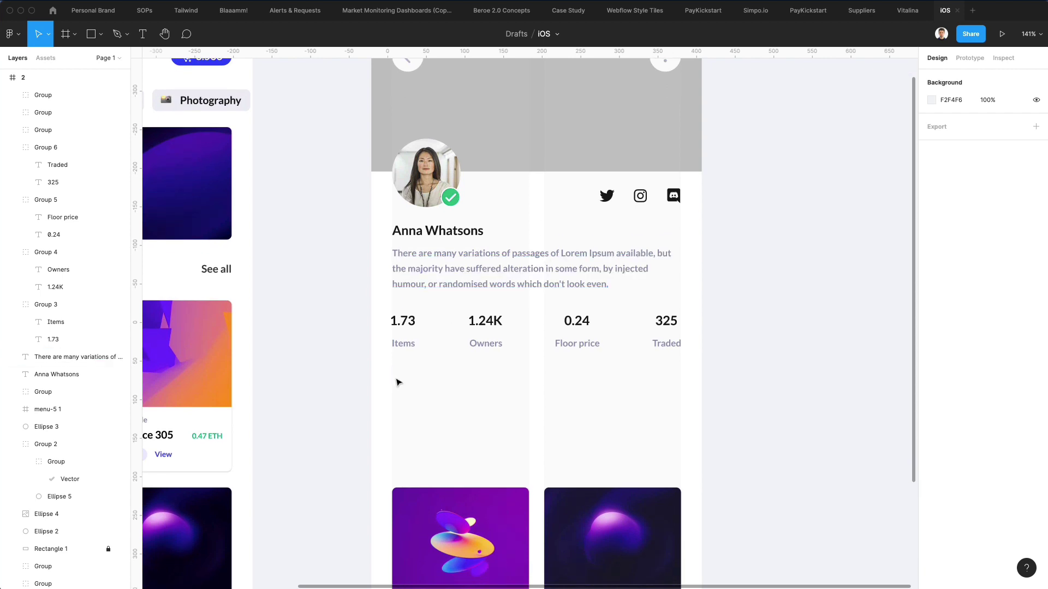
key(r)
key(v)
- Select the locked grey header rectangle and open the Unsplash plugin for it
scroll(482, 235, up, 6)
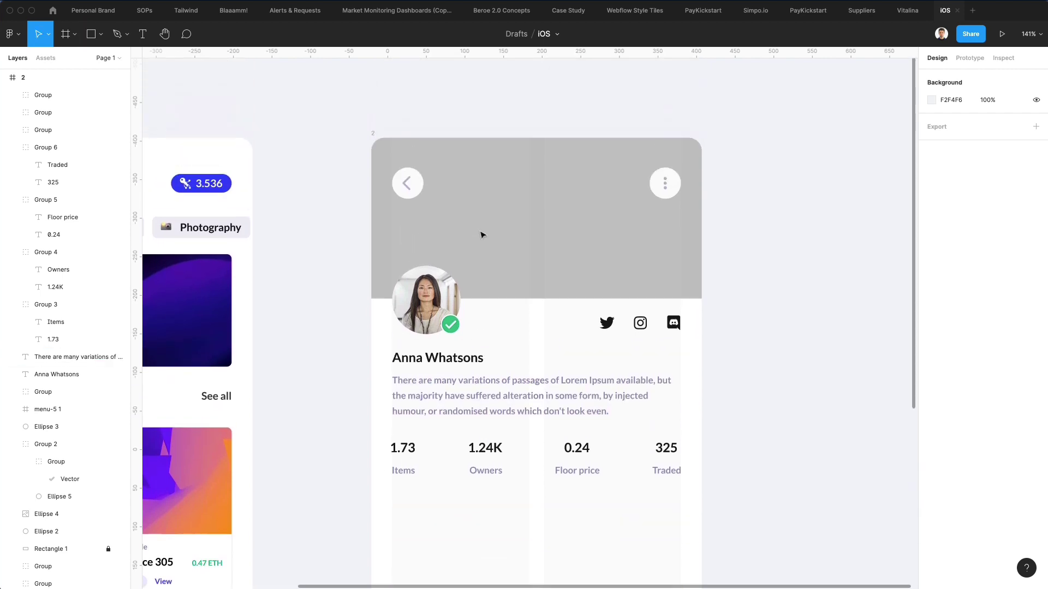
right_click(488, 230)
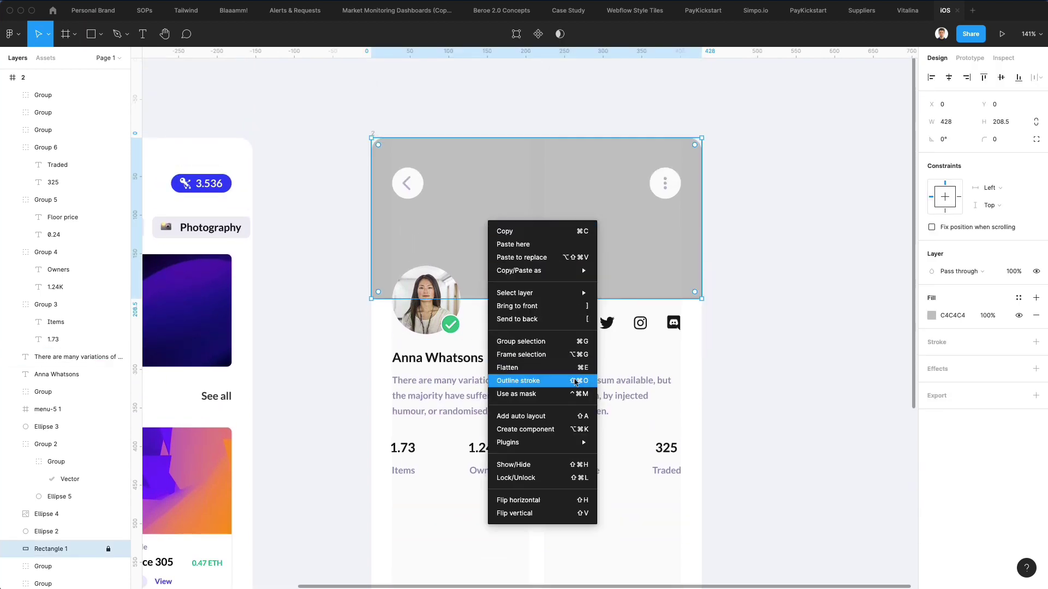
mouse_move(557, 439)
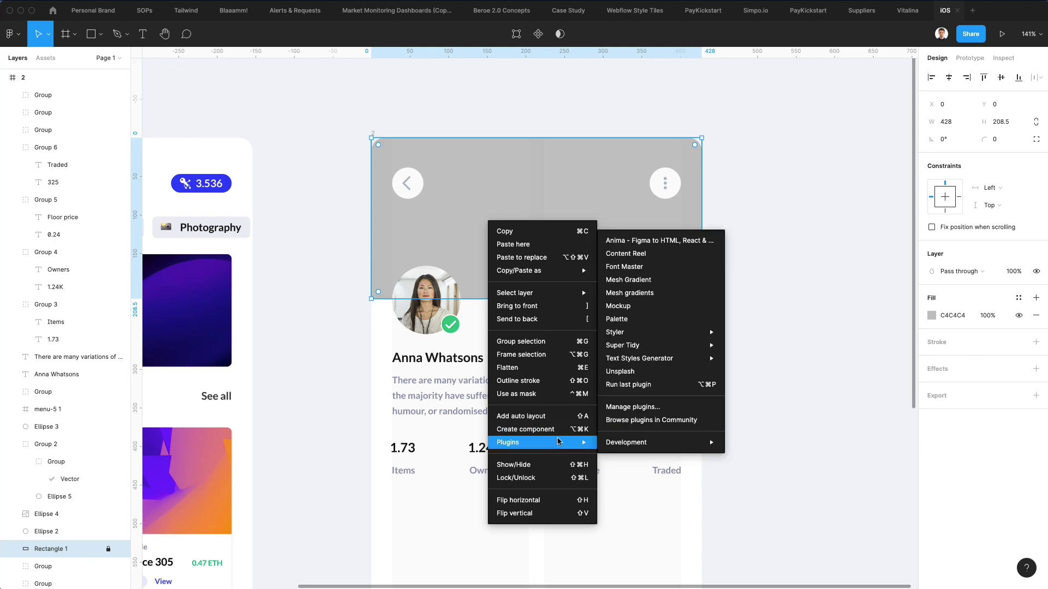
mouse_move(555, 270)
mouse_move(567, 293)
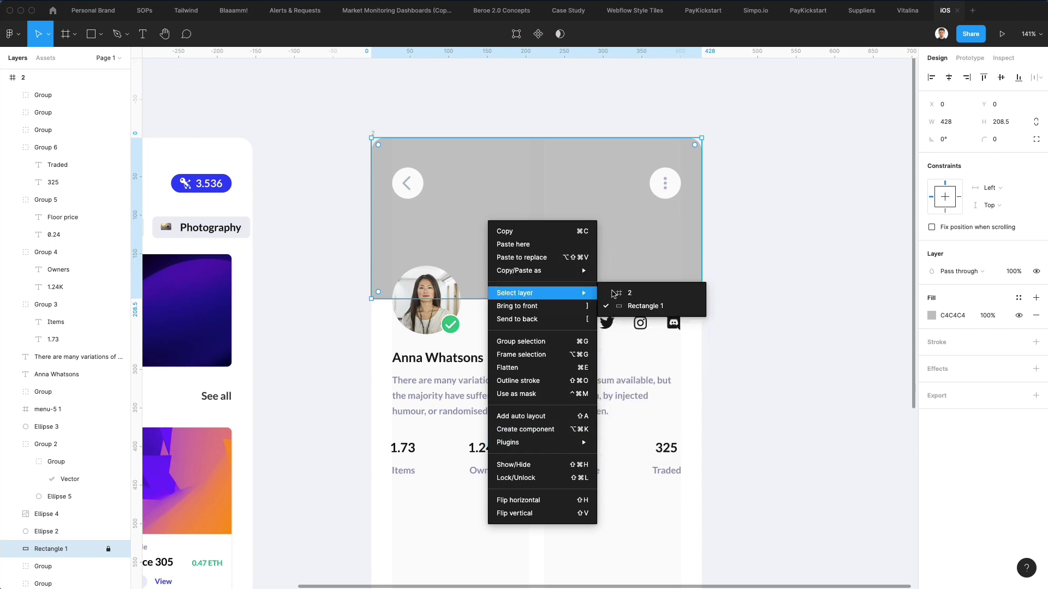
click(627, 306)
click(11, 33)
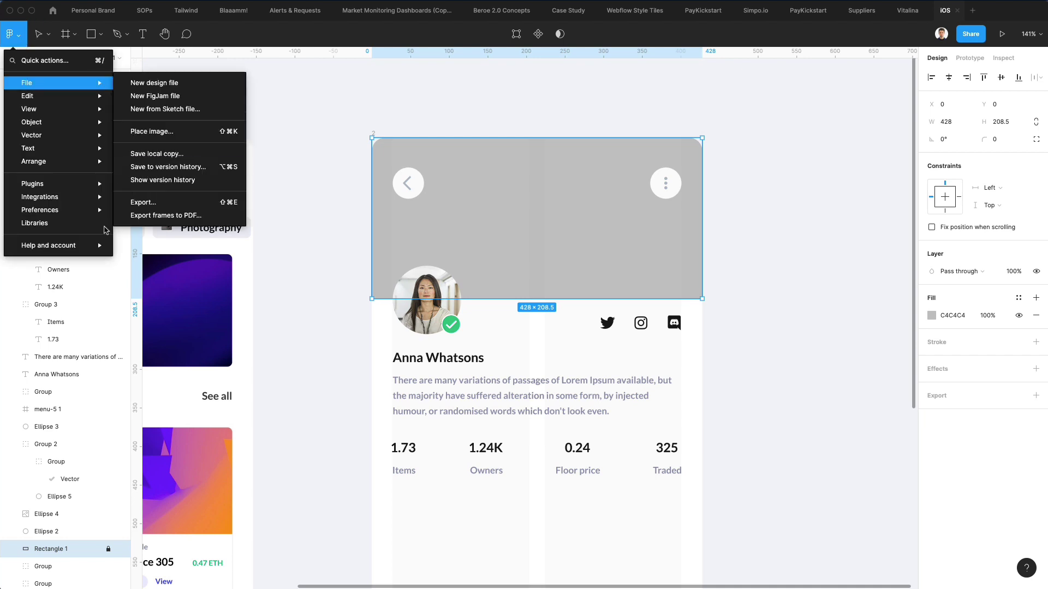
mouse_move(64, 184)
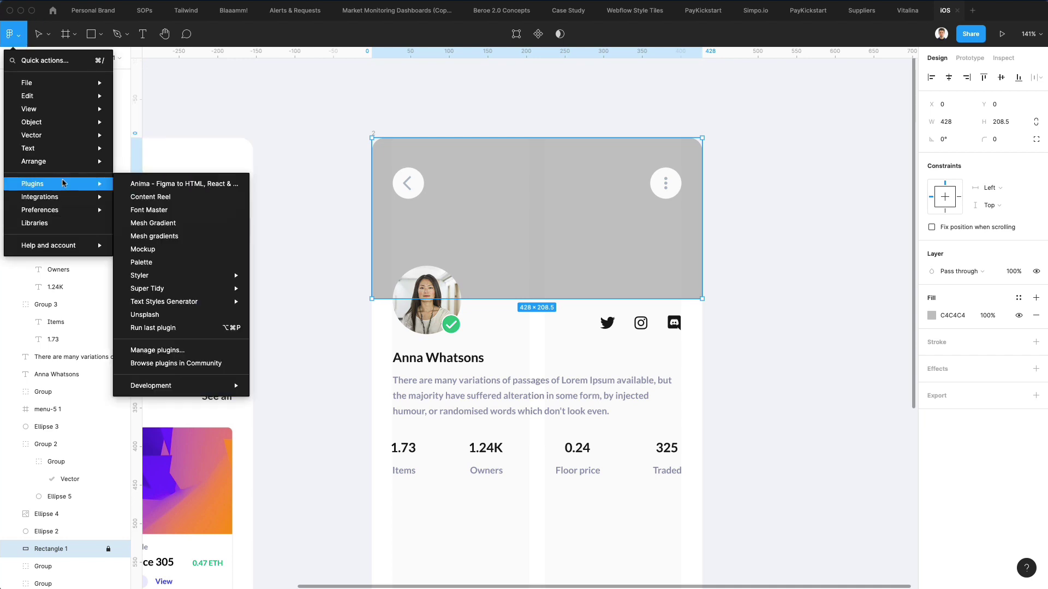
click(171, 319)
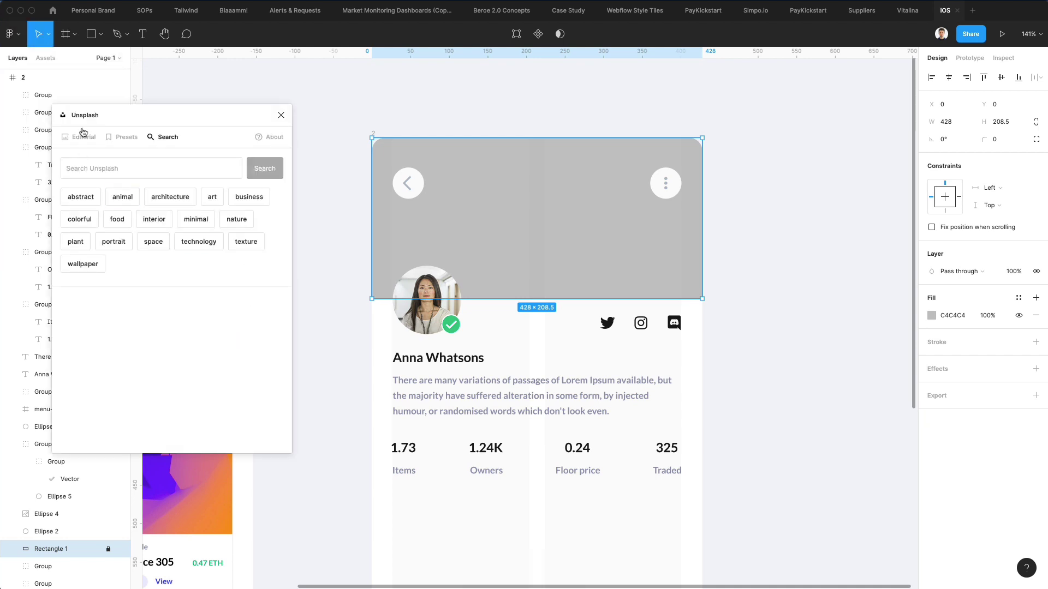
- Search Unsplash for "nft"
click(104, 168)
text(nft)
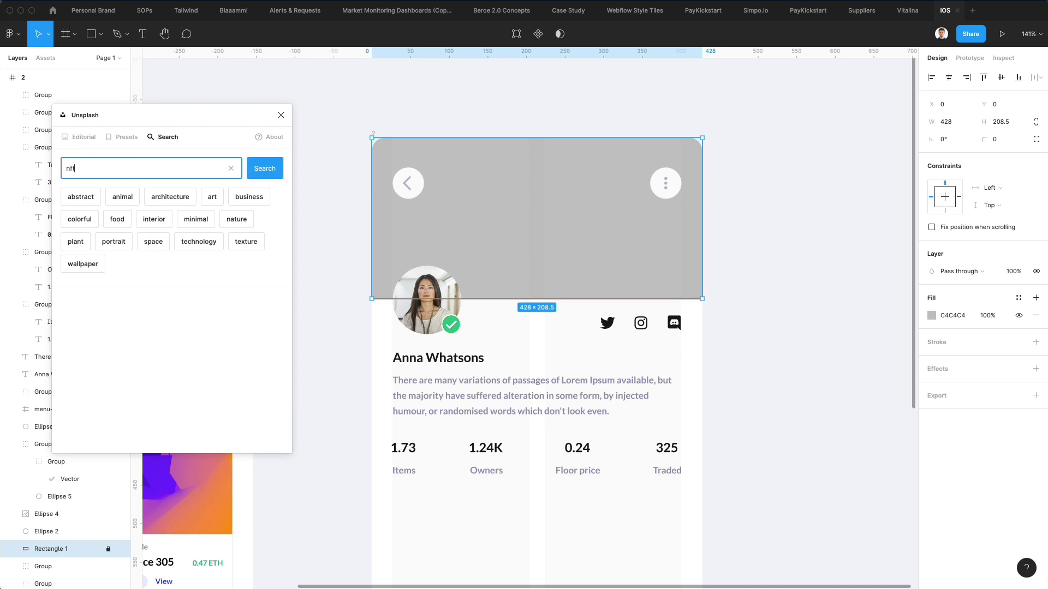
key(Return)
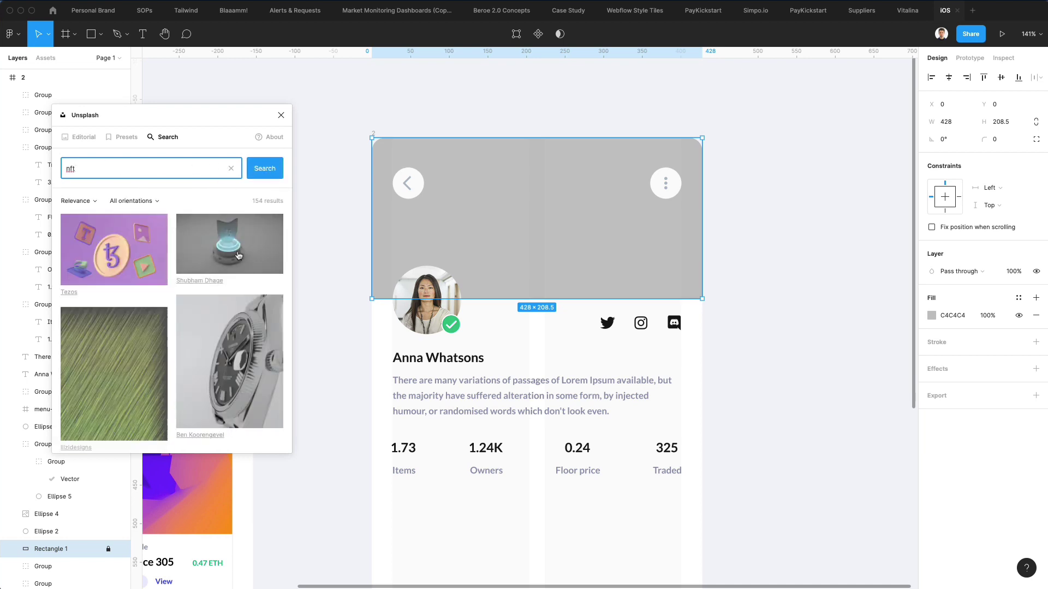
- Try the blue image with the balancing coin as the header's fill
scroll(189, 261, down, 1)
scroll(189, 261, down, 10)
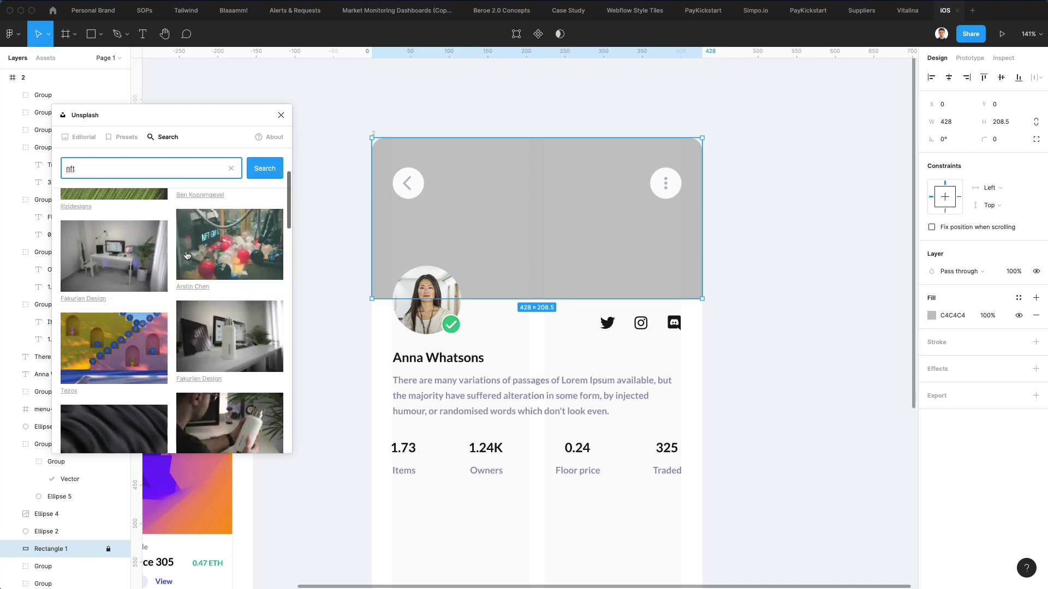
scroll(154, 224, up, 3)
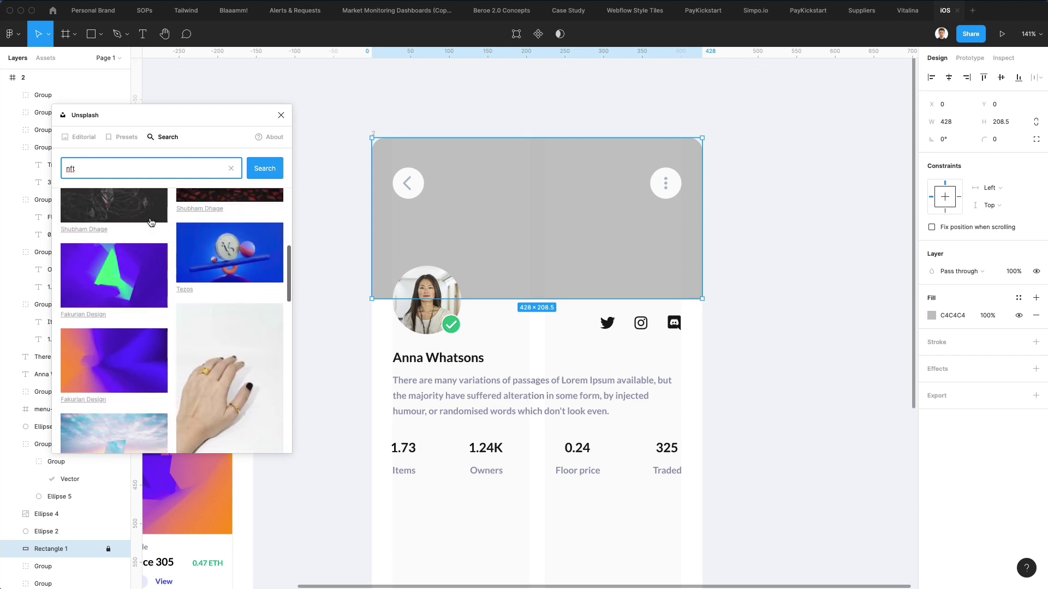
click(246, 248)
scroll(442, 256, down, 2)
scroll(442, 256, down, 2)
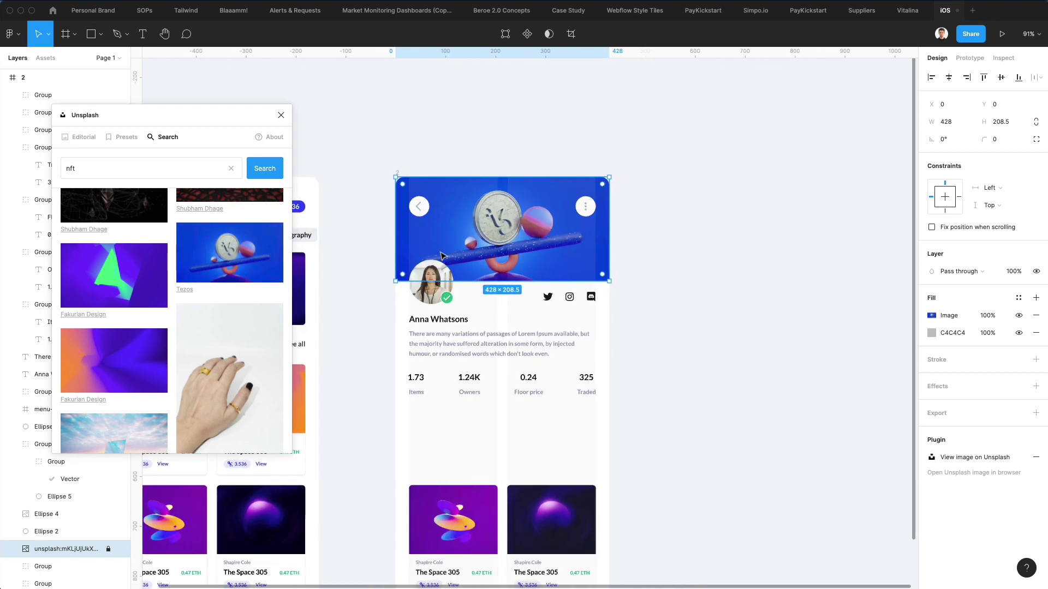
scroll(442, 256, down, 3)
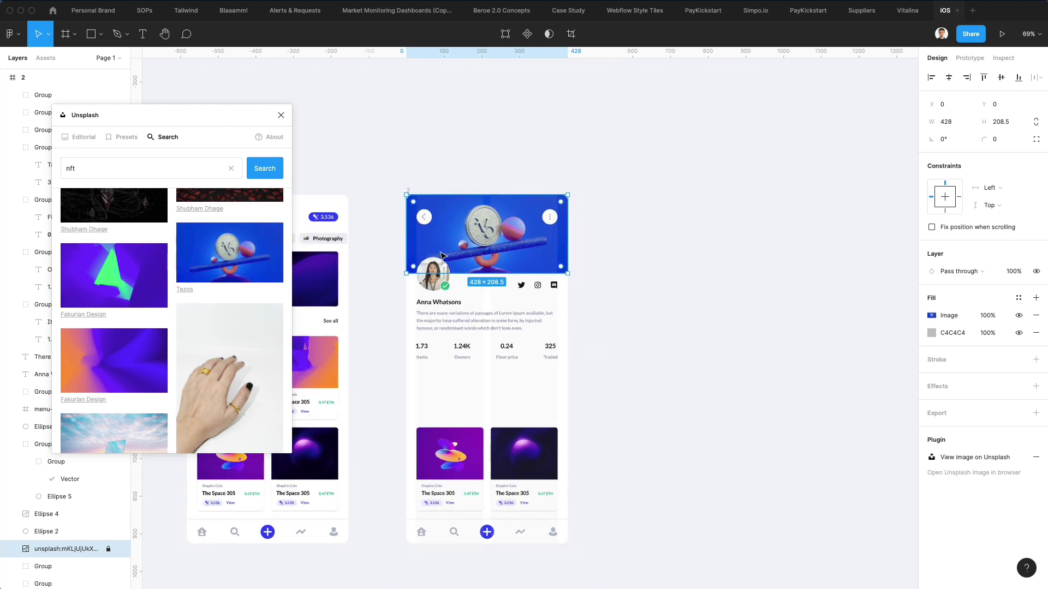
- Fill the header rectangle with the abstract orange and purple image from the results
click(145, 357)
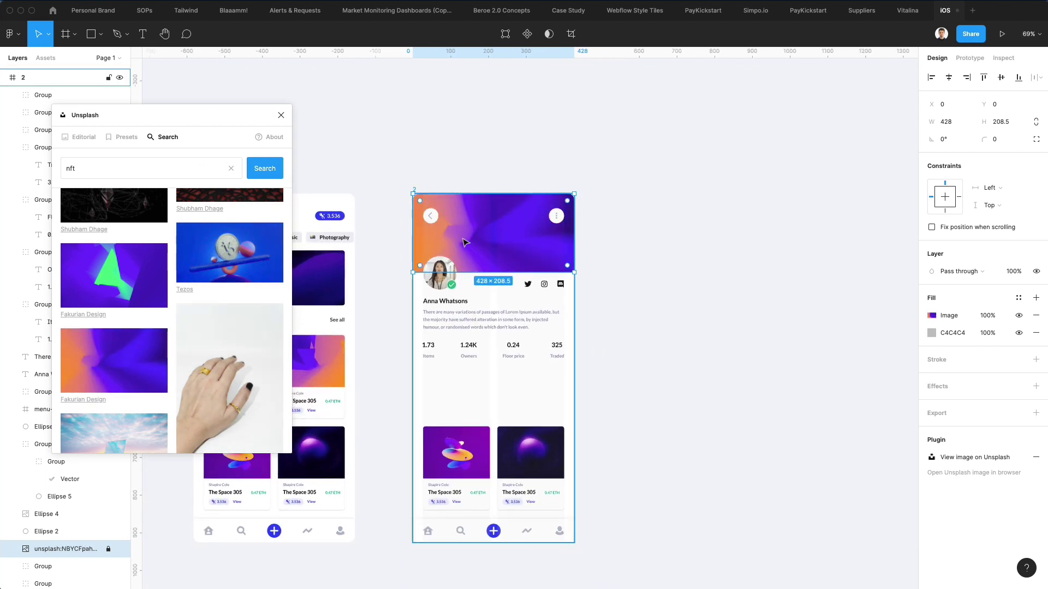
scroll(481, 242, up, 3)
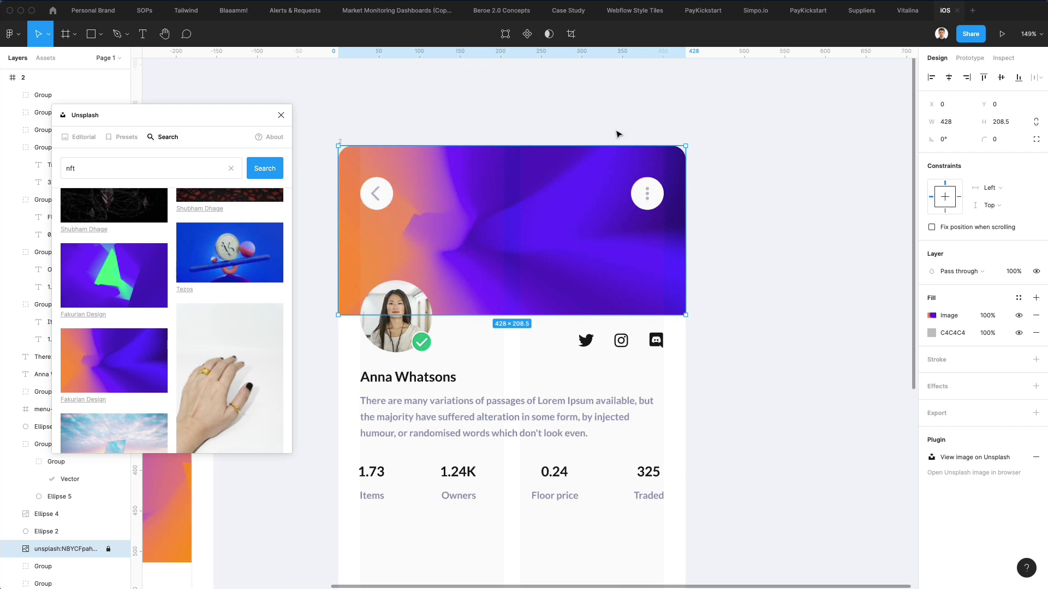
- Reselect the locked header image layer and add a black fill at 20% opacity above its image fill
click(808, 284)
click(456, 241)
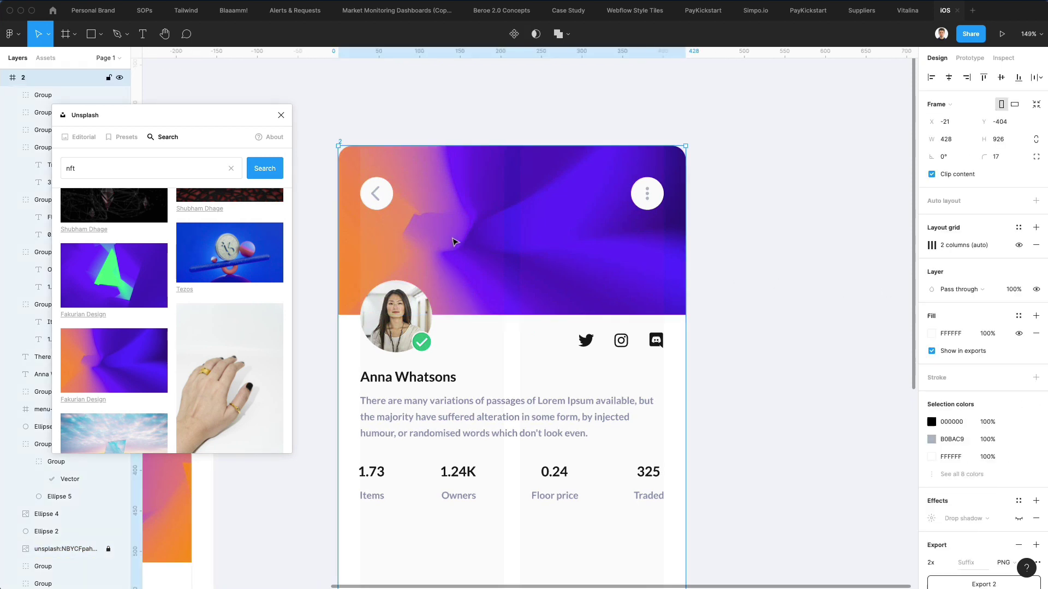
right_click(455, 235)
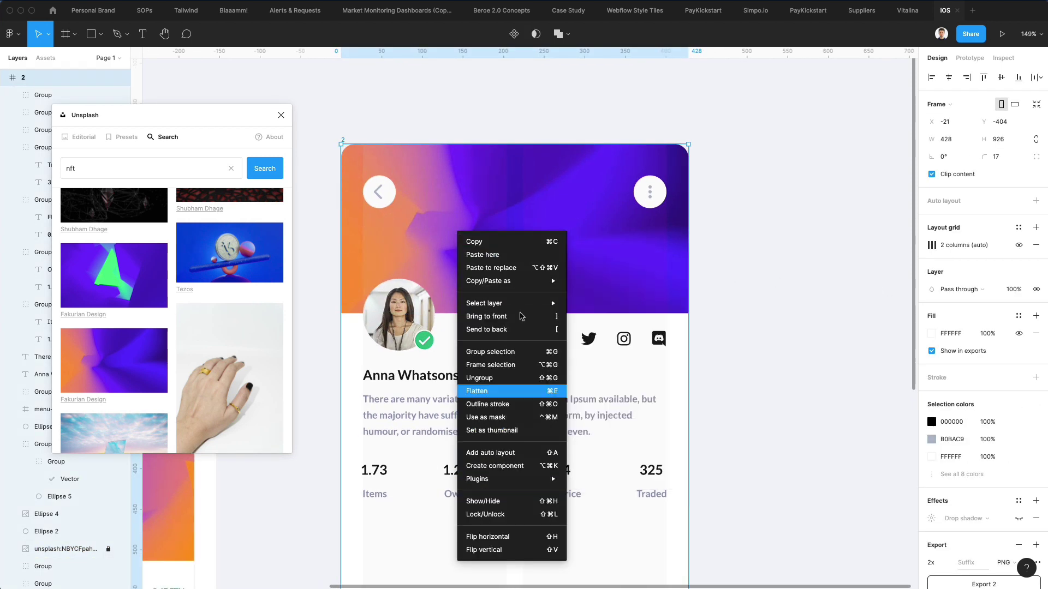
mouse_move(537, 303)
click(621, 318)
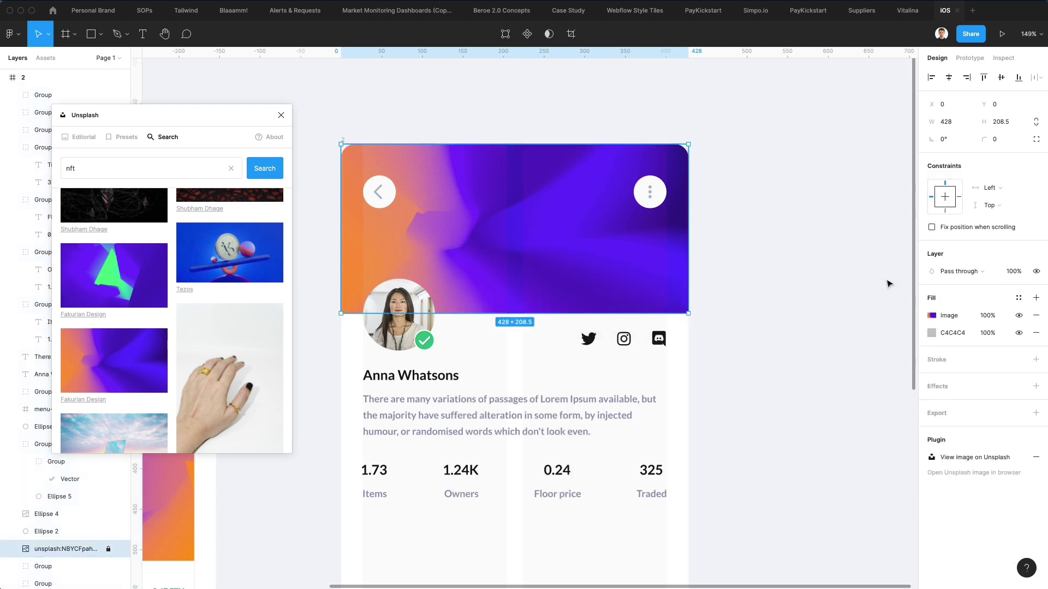
click(1036, 298)
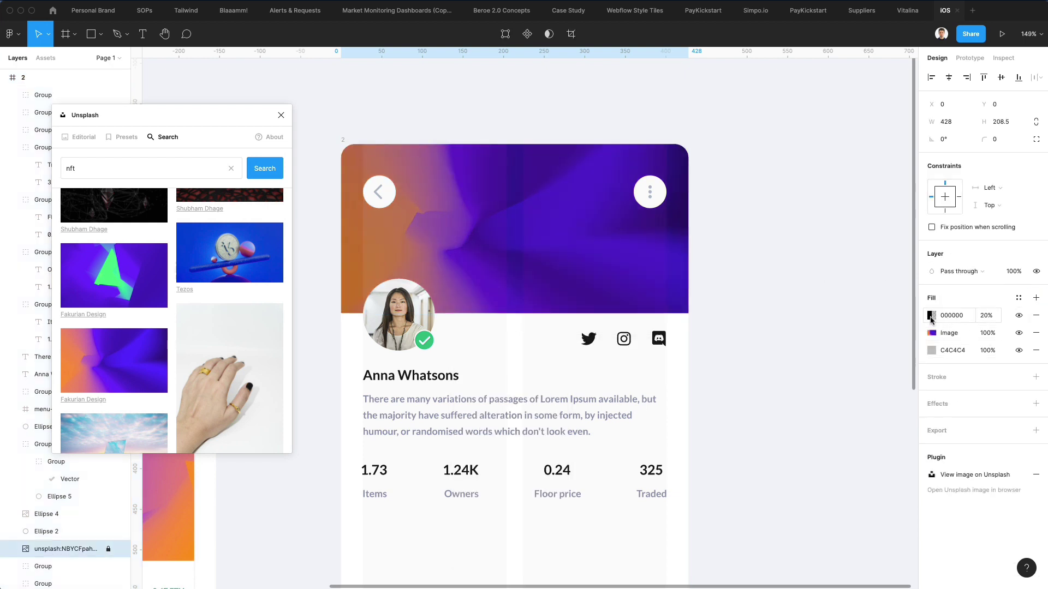
- Change the header's new overlay fill to a linear gradient and set its upper stop to FFFFFF
click(930, 316)
click(801, 307)
click(825, 322)
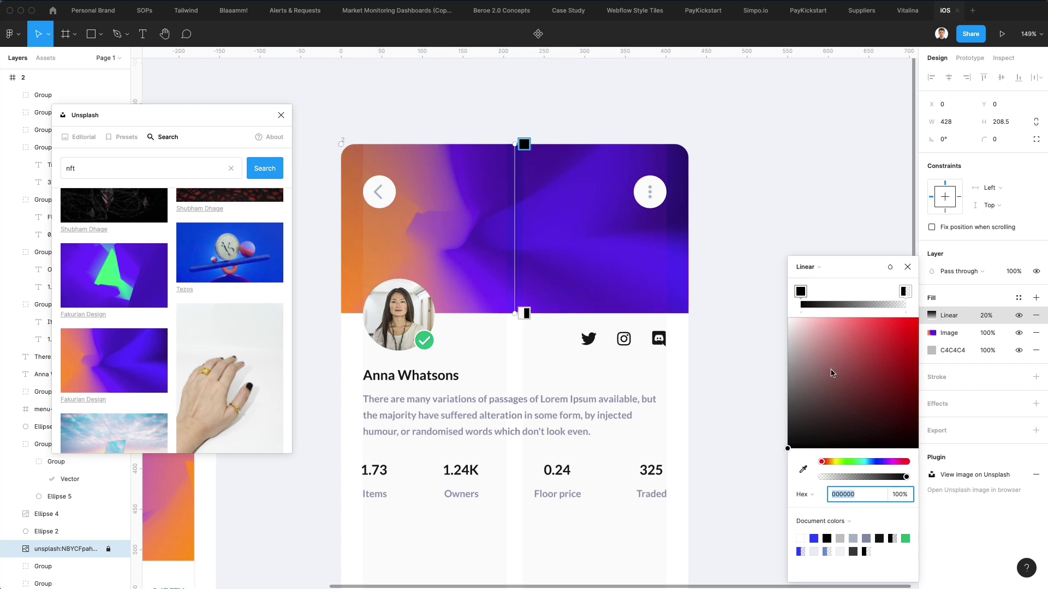
click(805, 295)
drag(808, 346, 666, 173)
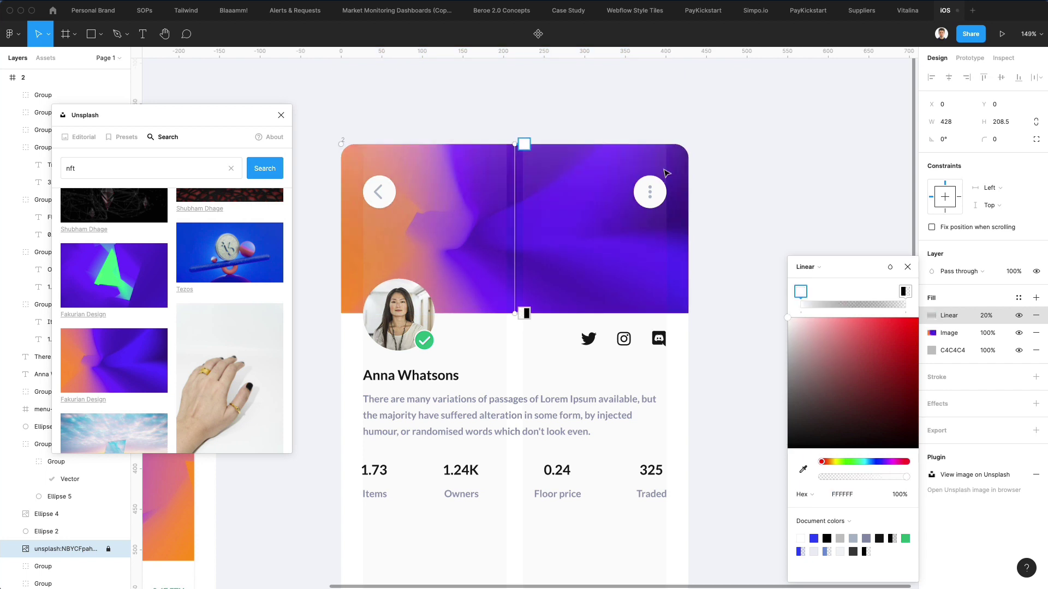
- Make the header overlay's linear gradient run from transparent white at the top to fully opaque FFFFFF at the bottom
click(905, 293)
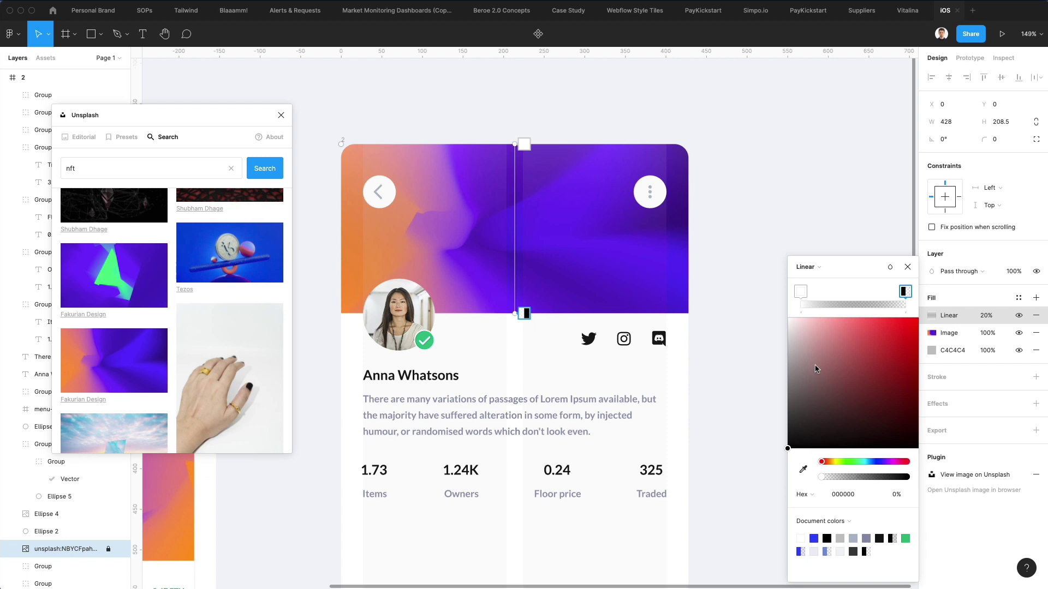
drag(816, 369, 661, 146)
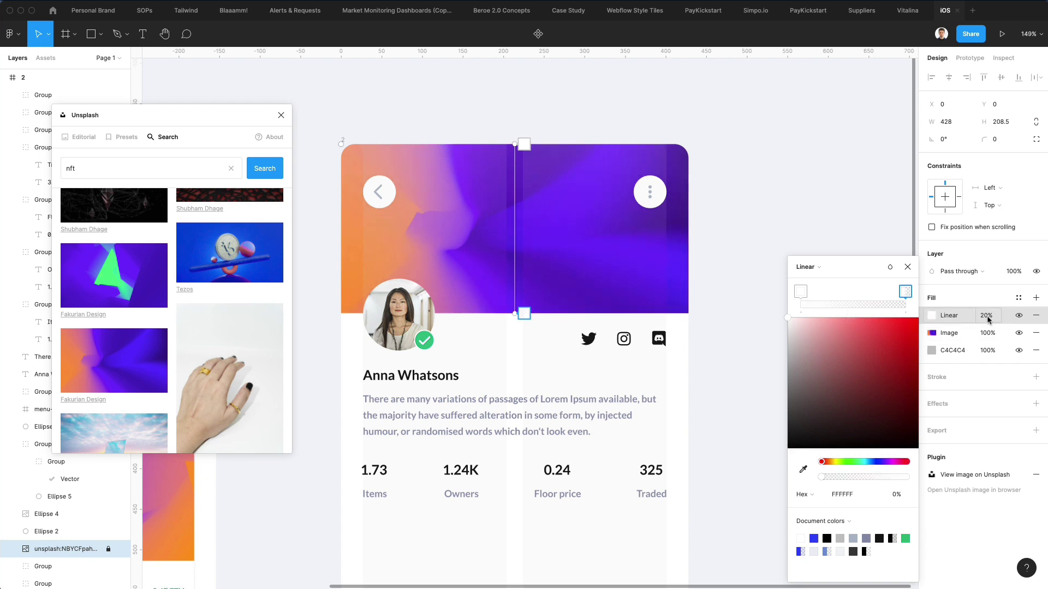
drag(800, 292, 900, 303)
key(super+z)
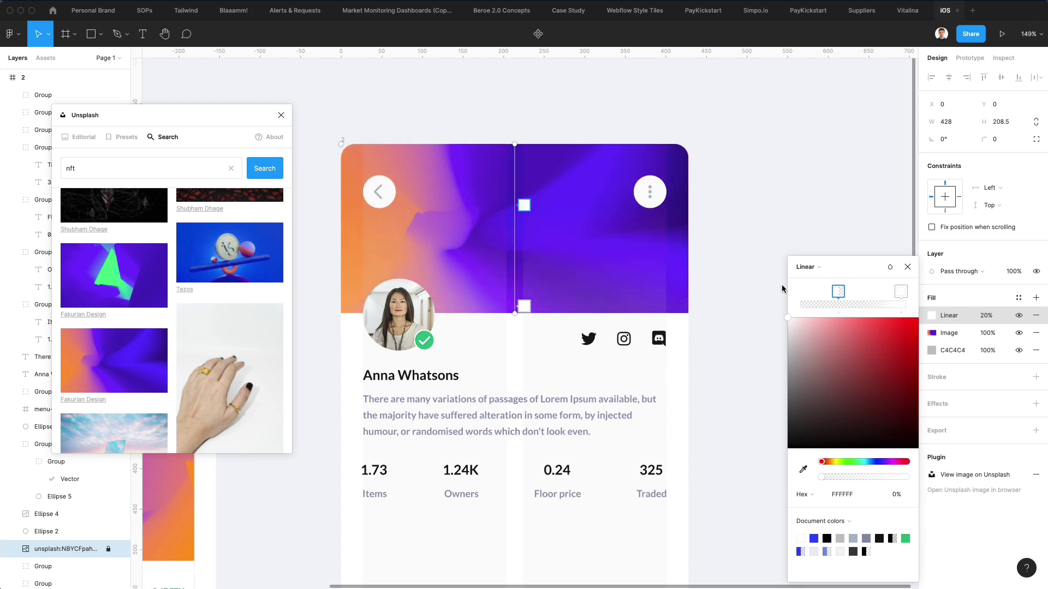
click(901, 295)
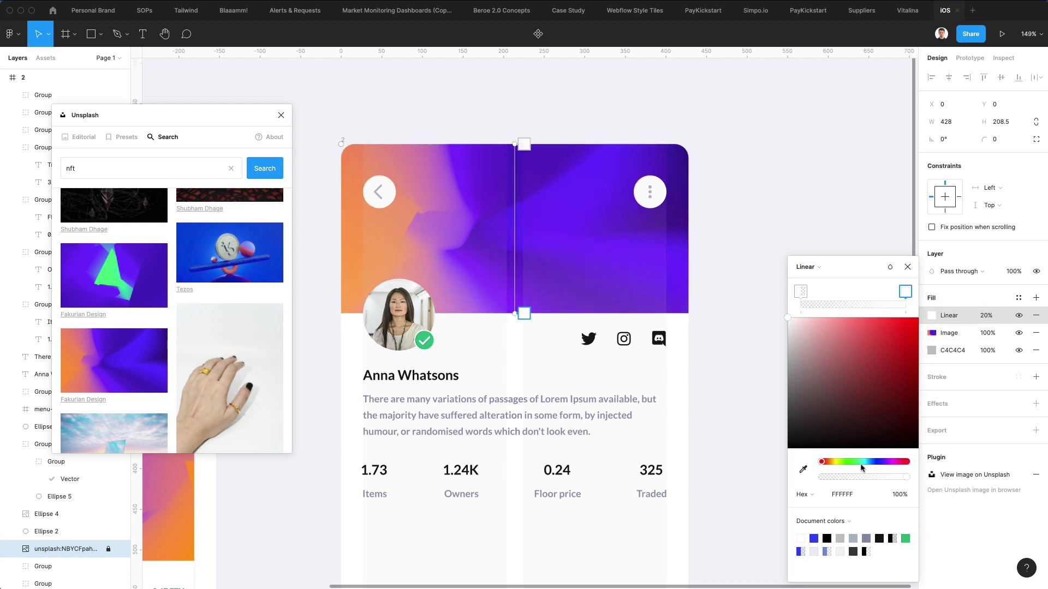
- Raise the header's gradient overlay fill to 100% opacity and deselect the header
click(986, 316)
key(shift+Up)
key(shift+Up)
key(shift+Up)
key(shift+Up)
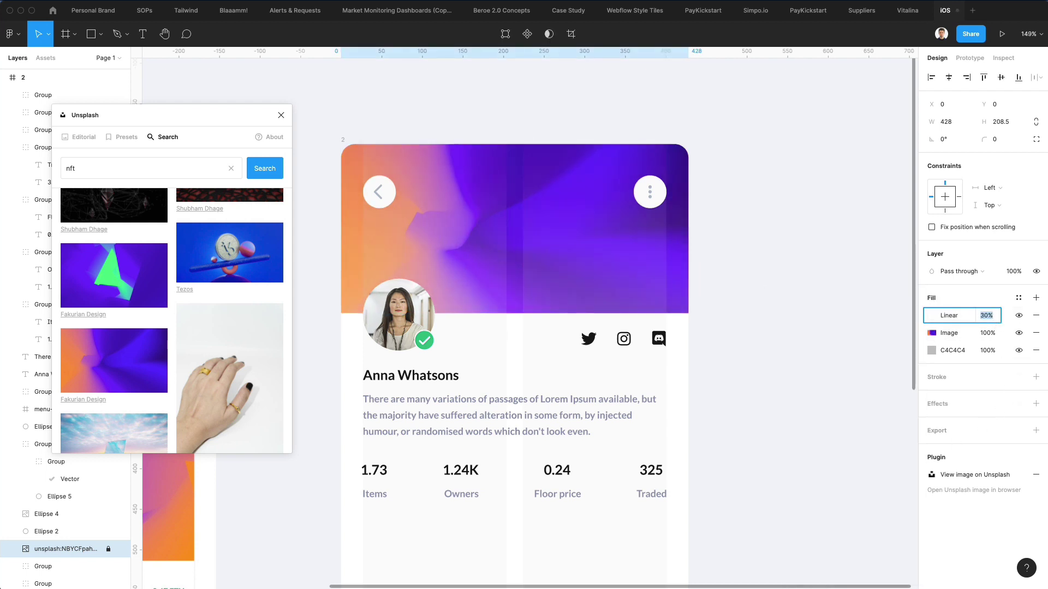
key(shift+Up)
key(shift+Up)
key(shift+Up)
key(shift+Up)
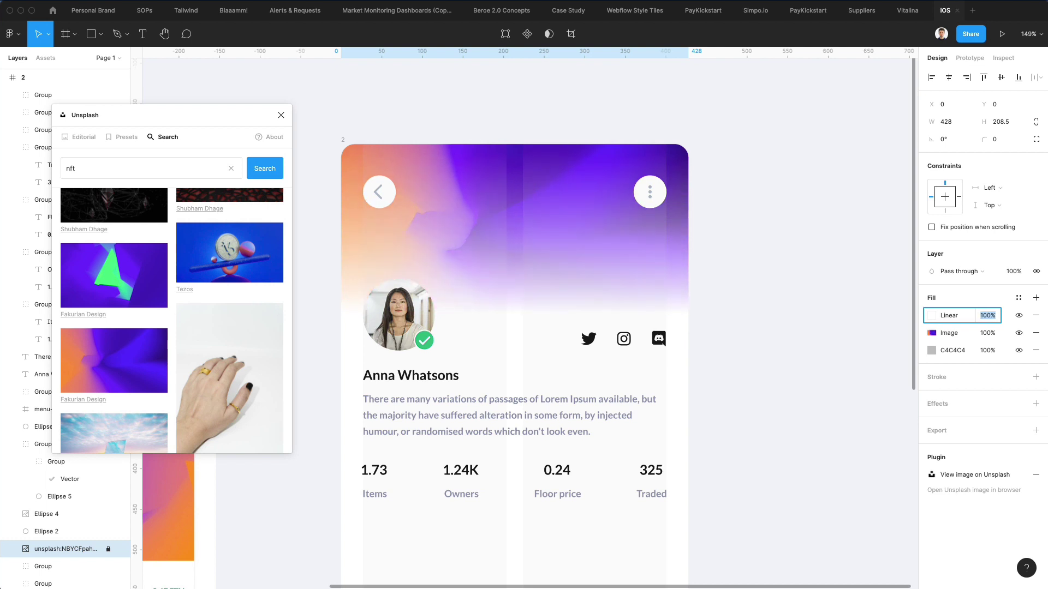
click(739, 280)
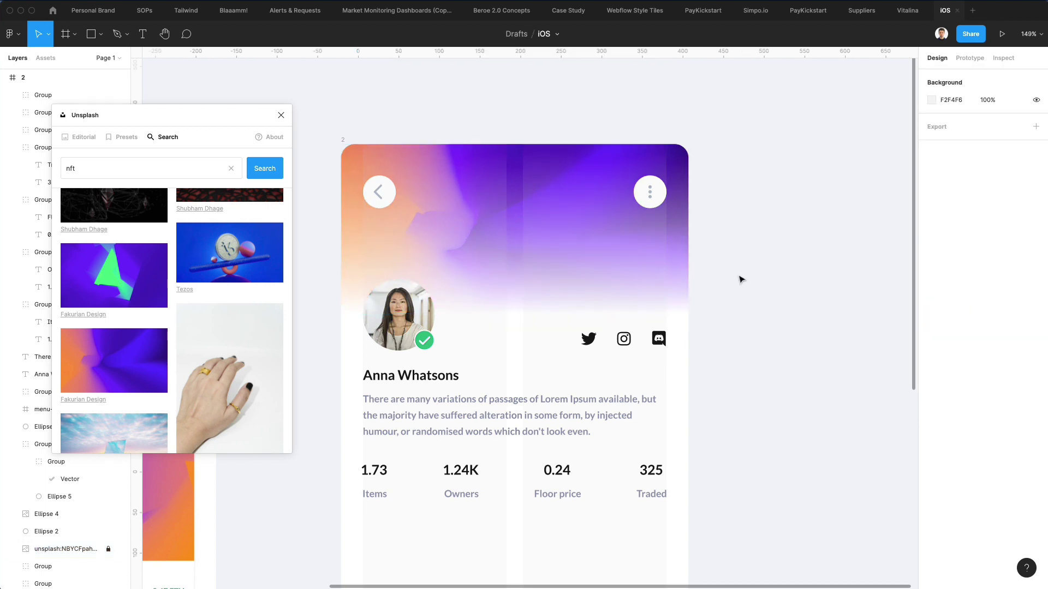
- Recolor the header's back arrow and three-dot menu icons together to black
scroll(740, 280, down, 2)
click(664, 210)
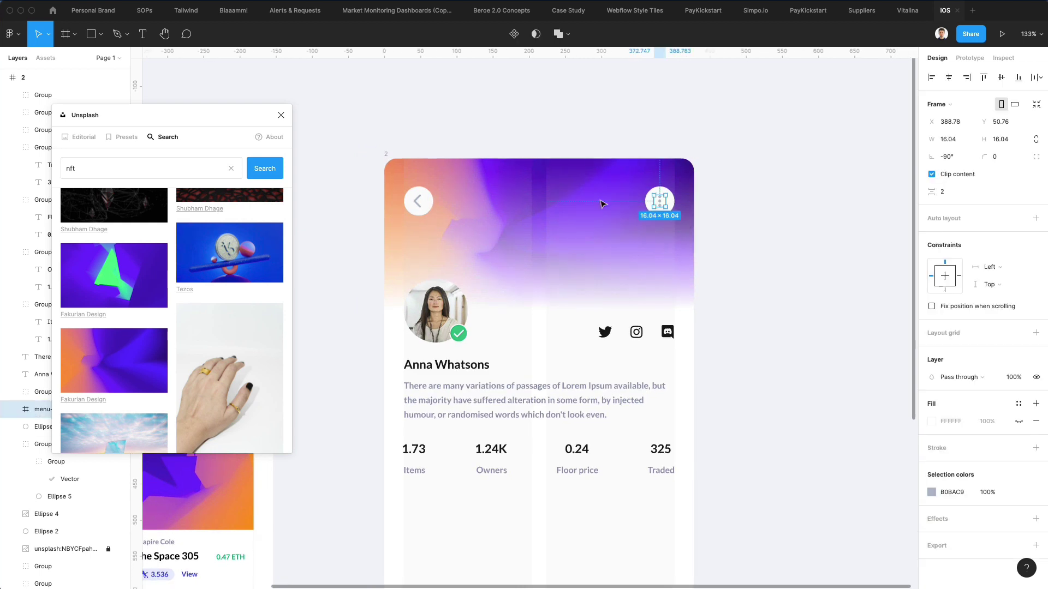
shift+click(421, 204)
click(932, 466)
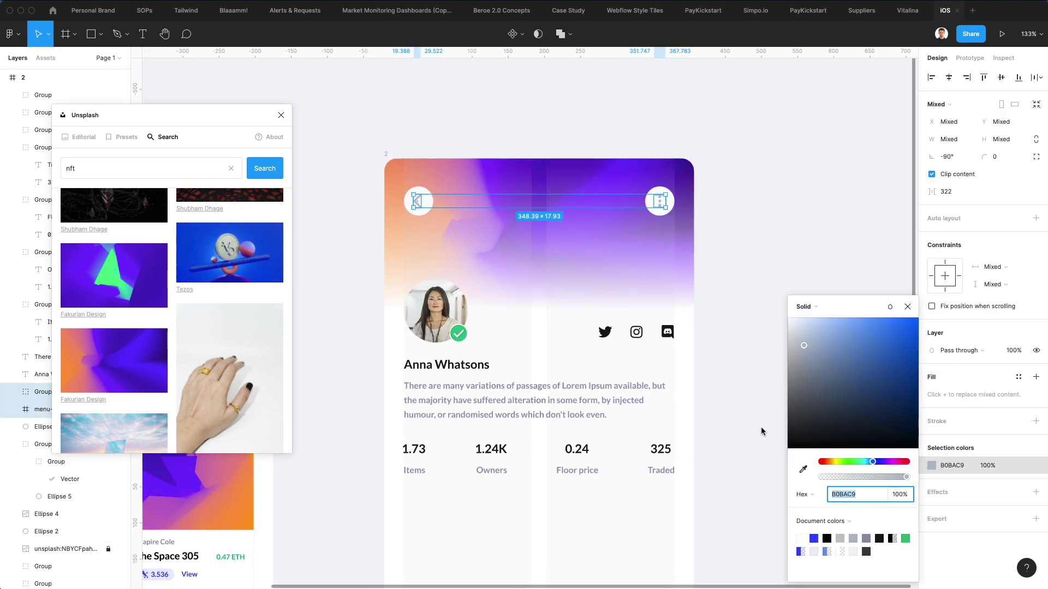
click(698, 335)
- Draw a rectangle about 375 × 50 below the stats row and give it a corner radius of 86
scroll(705, 335, down, 2)
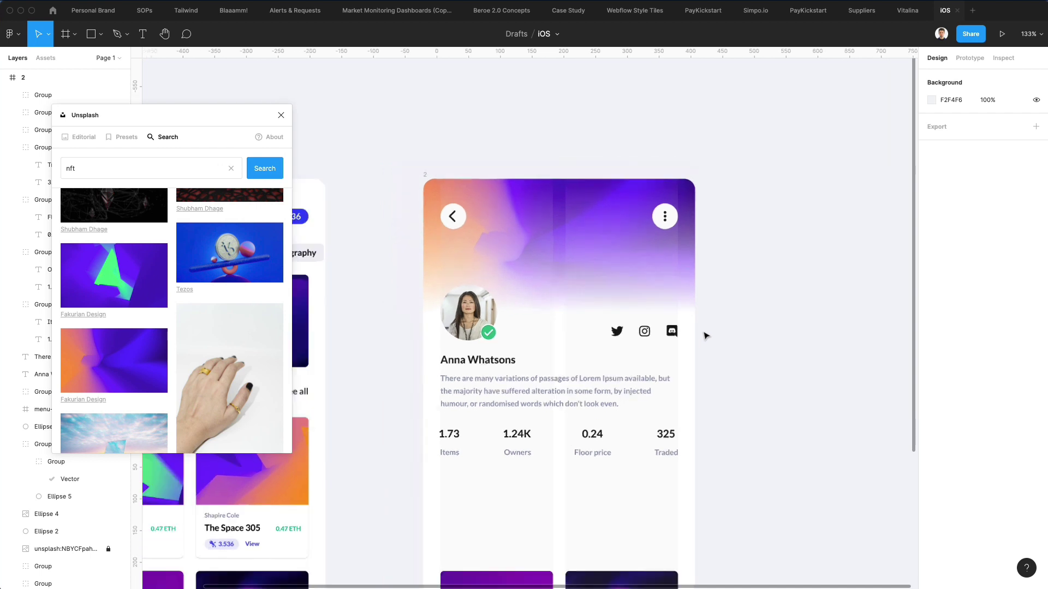
scroll(704, 335, down, 3)
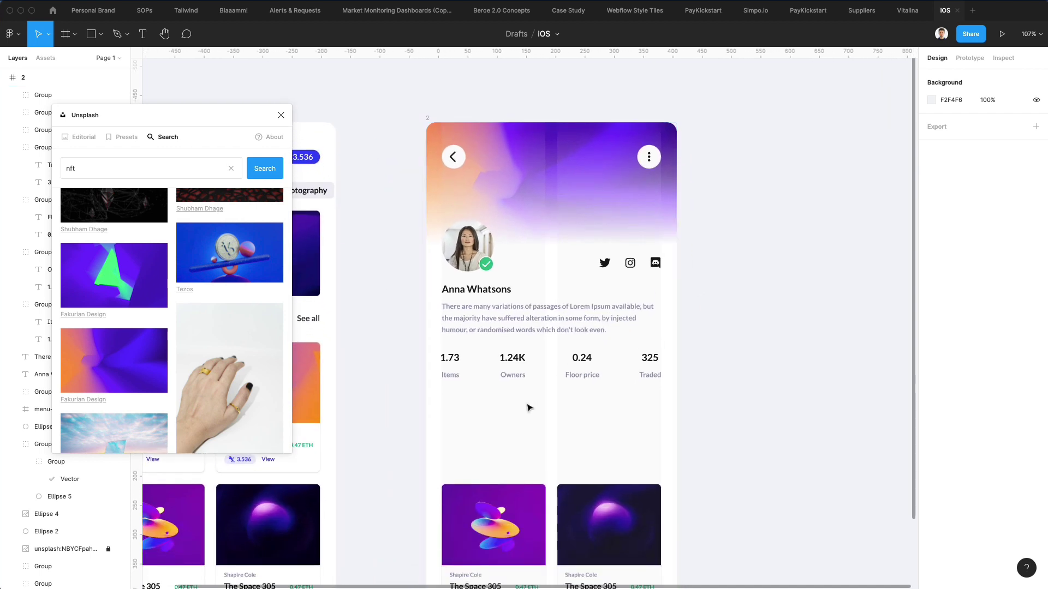
key(r)
drag(448, 389, 624, 411)
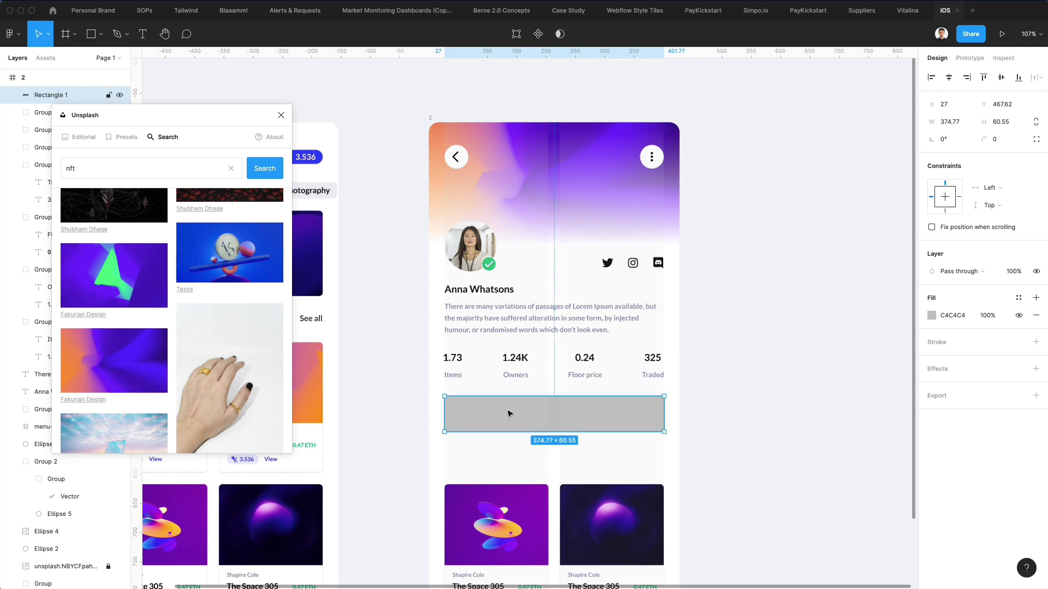
click(994, 139)
text(86)
key(Return)
drag(502, 395, 502, 400)
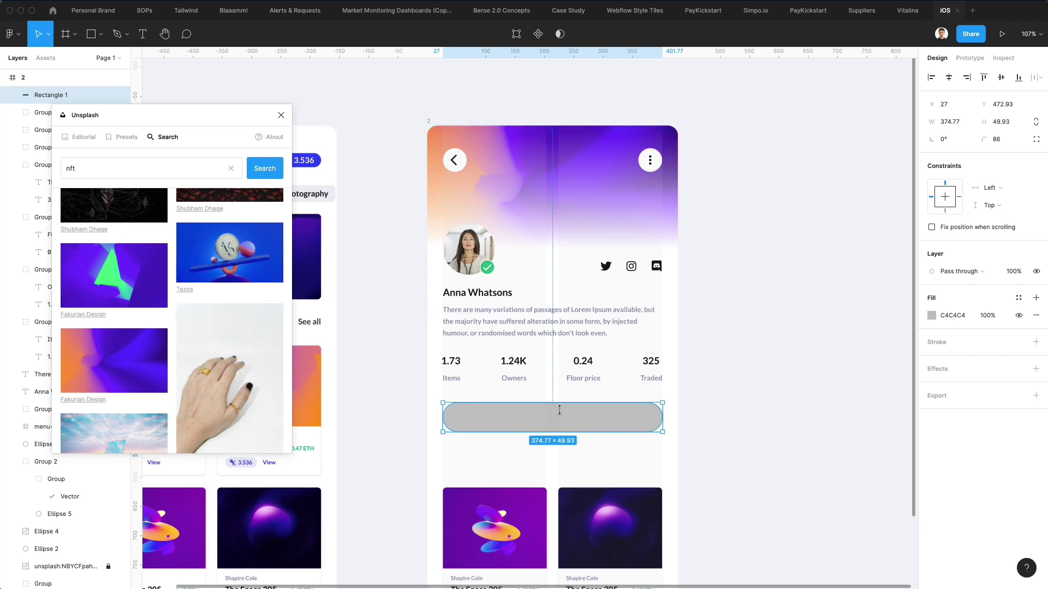
- Duplicate the pill, shrink the copy to about 186 × 39 and inset it from the pill's left edge at X 34
key(super+c)
key(super+v)
drag(662, 418, 514, 406)
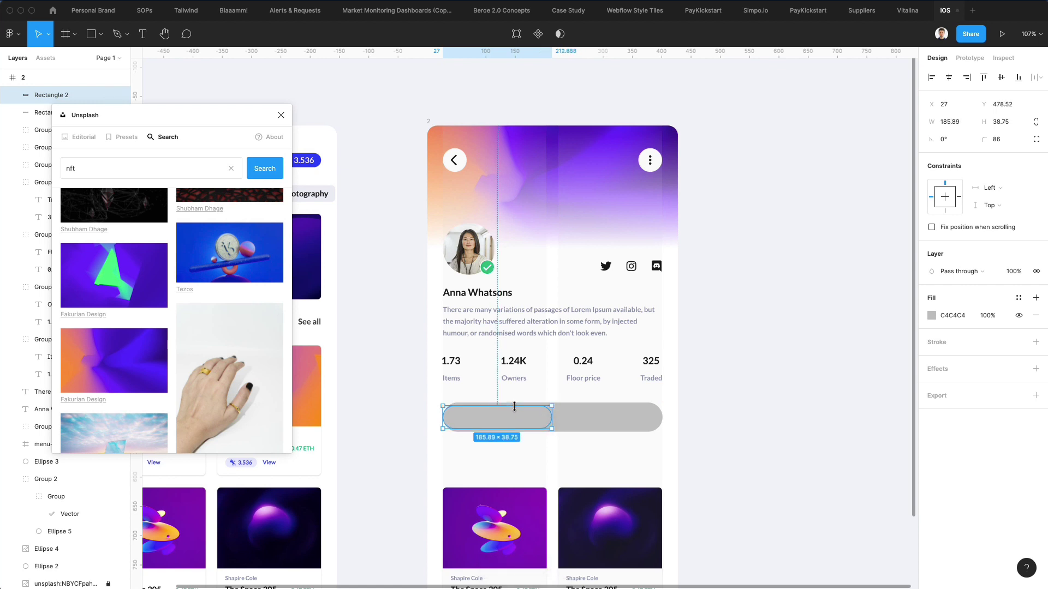
key(Right)
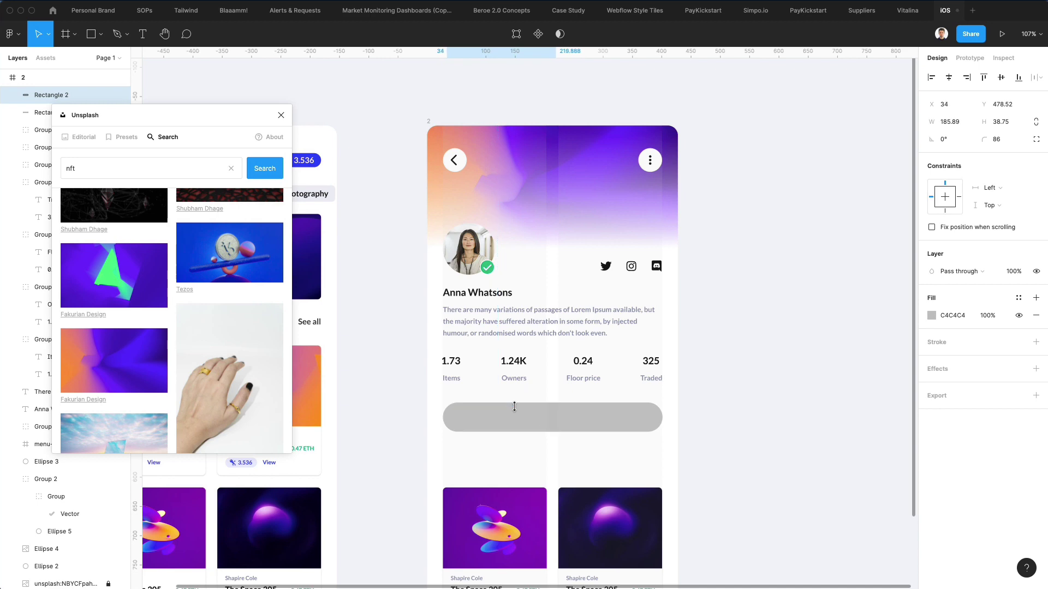
- Fill the inner pill with FFFFFF and scale it up to about 215 × 45, leaving a thin margin inside the outer pill
key(i)
click(555, 386)
scroll(468, 421, up, 5)
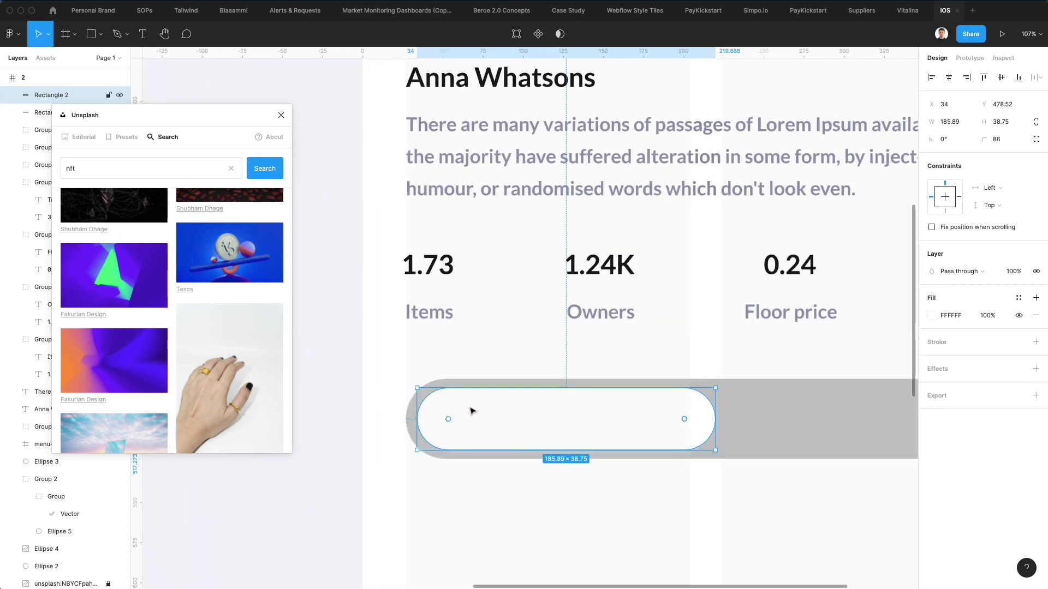
scroll(471, 410, up, 8)
drag(471, 373, 491, 384)
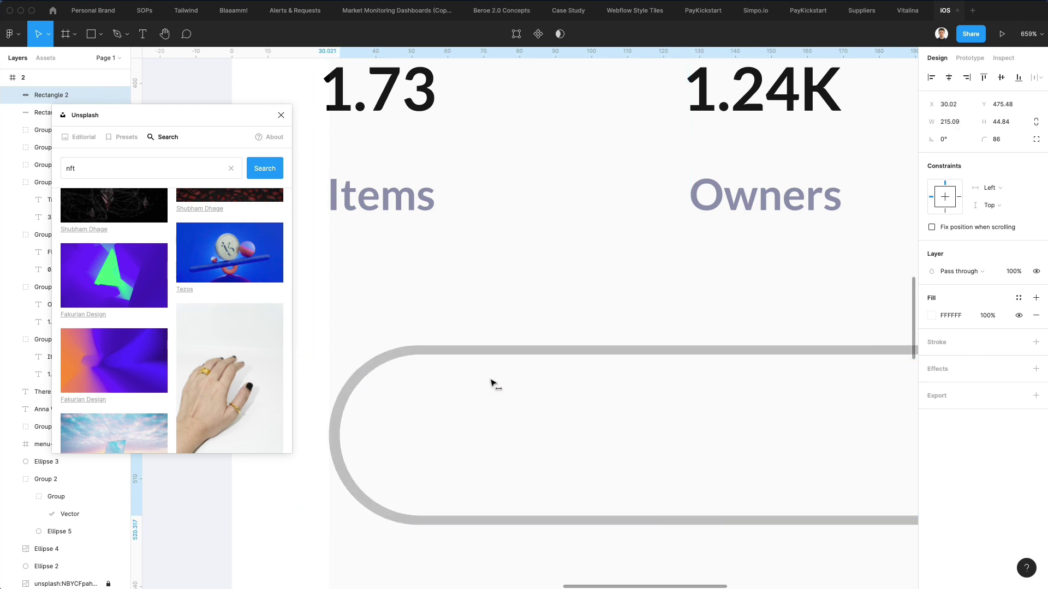
scroll(491, 383, down, 5)
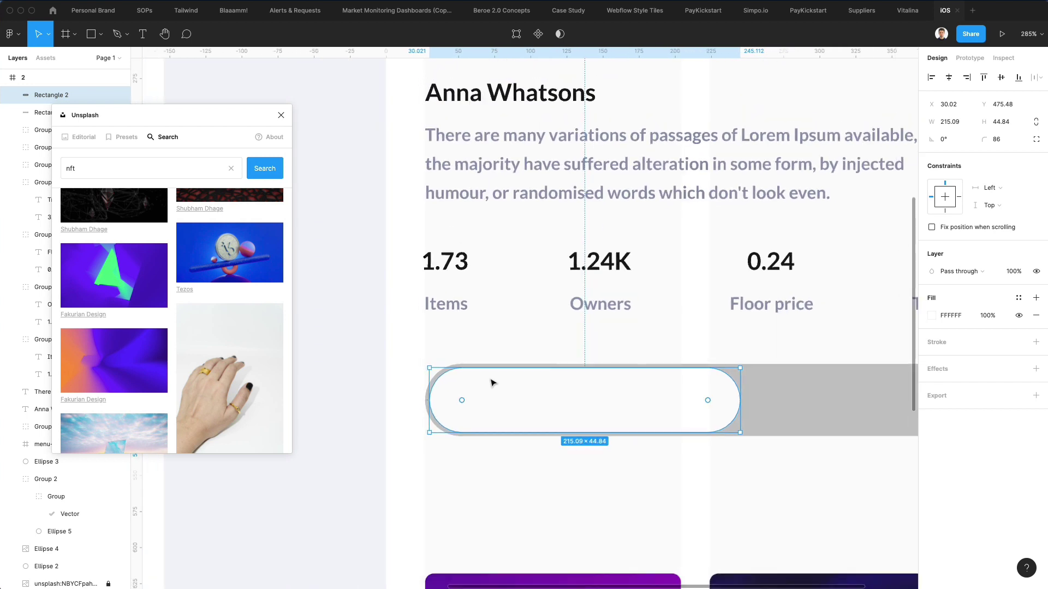
- Sample the stat label color for the outer pill's fill and lighten it to EBEDF4
scroll(677, 388, right, 2)
click(740, 391)
key(i)
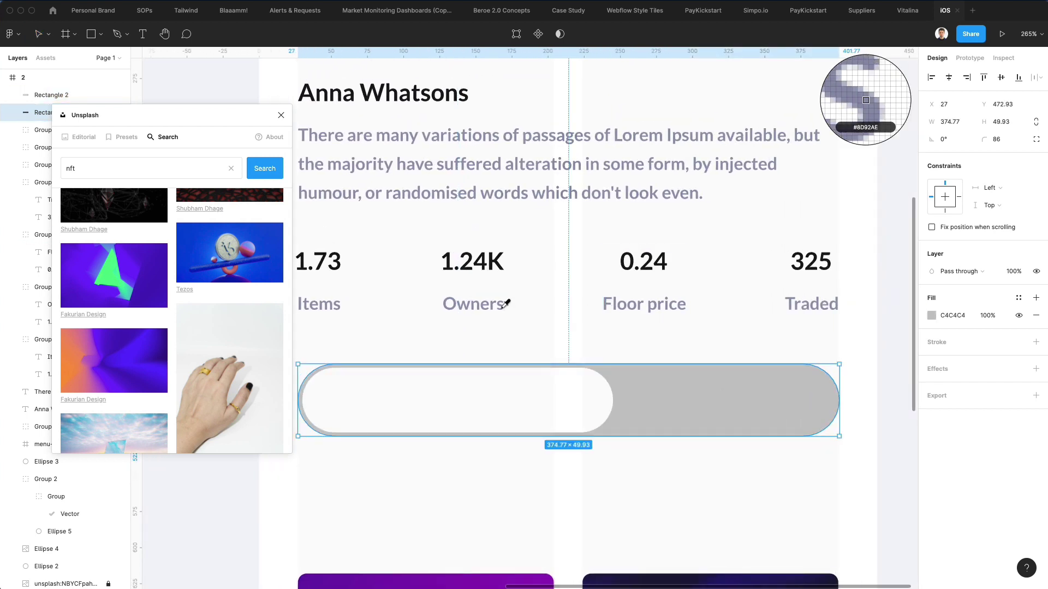
click(504, 311)
click(931, 316)
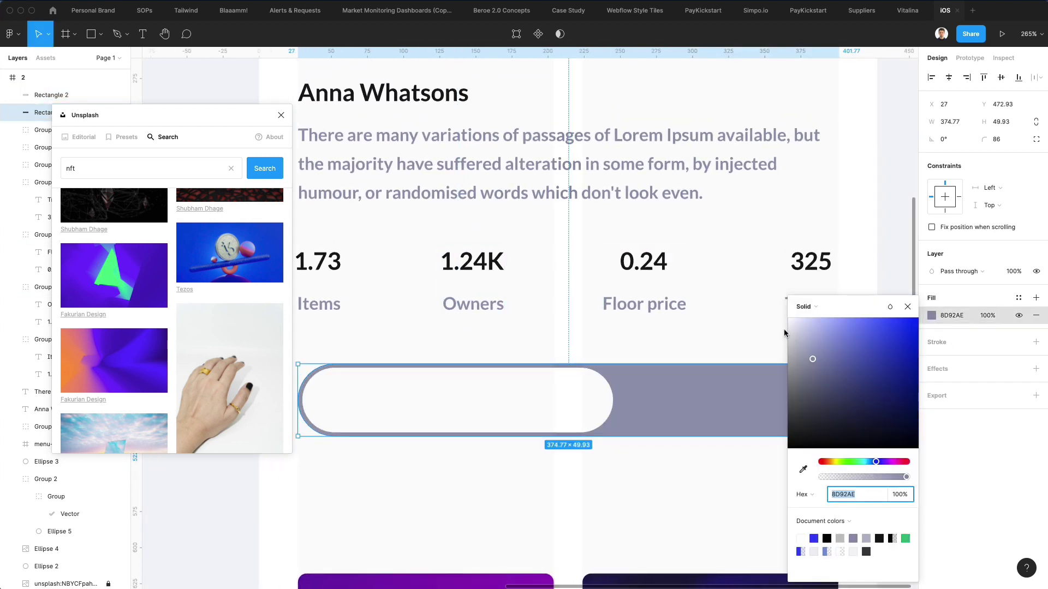
click(791, 324)
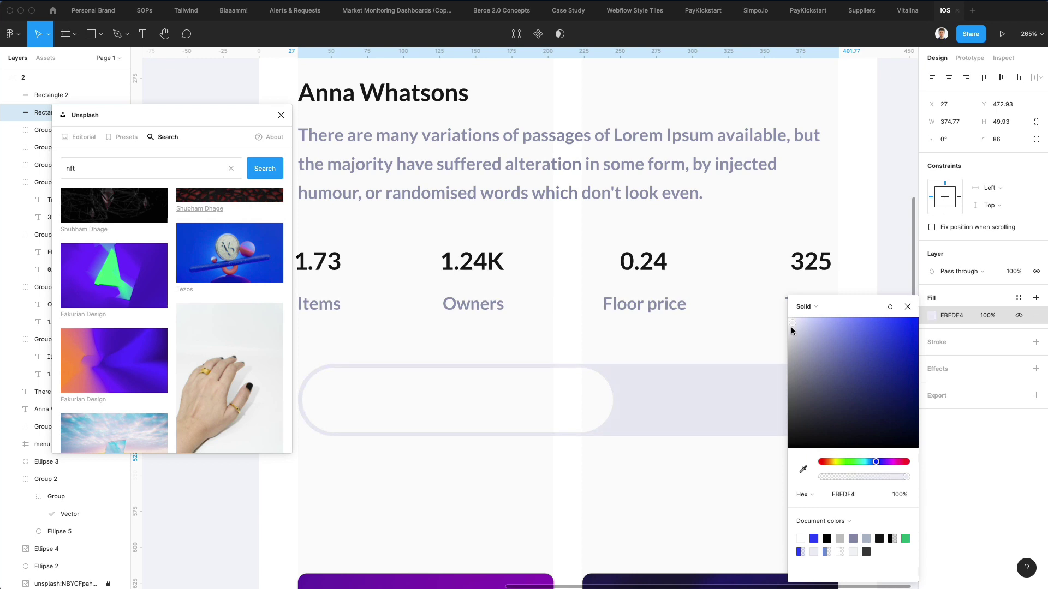
- Narrow the white inner pill to about 187 wide so it covers half of the outer pill
click(524, 405)
drag(608, 409, 573, 405)
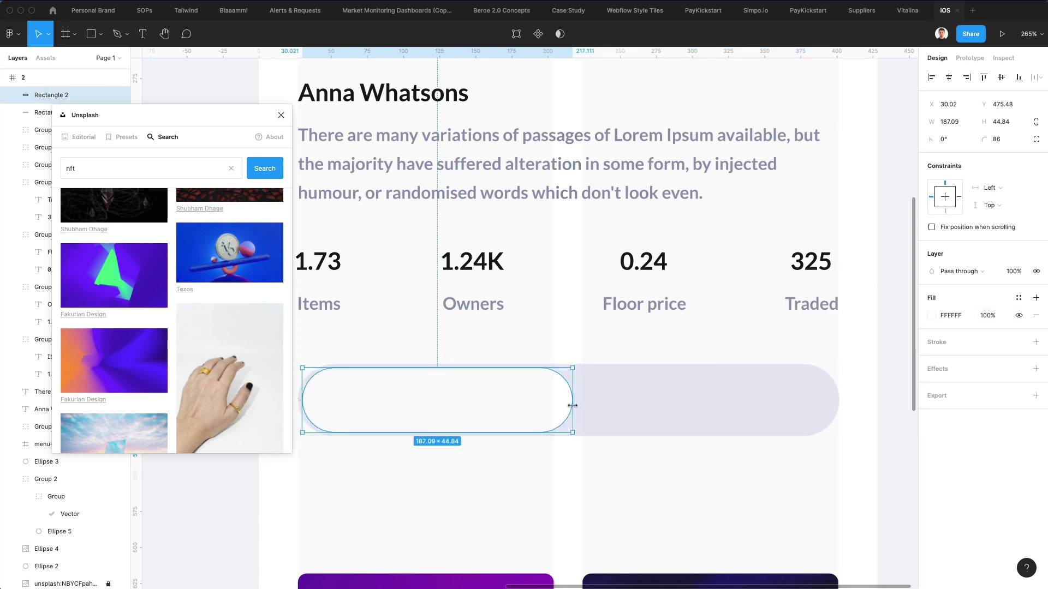
double_click(485, 309)
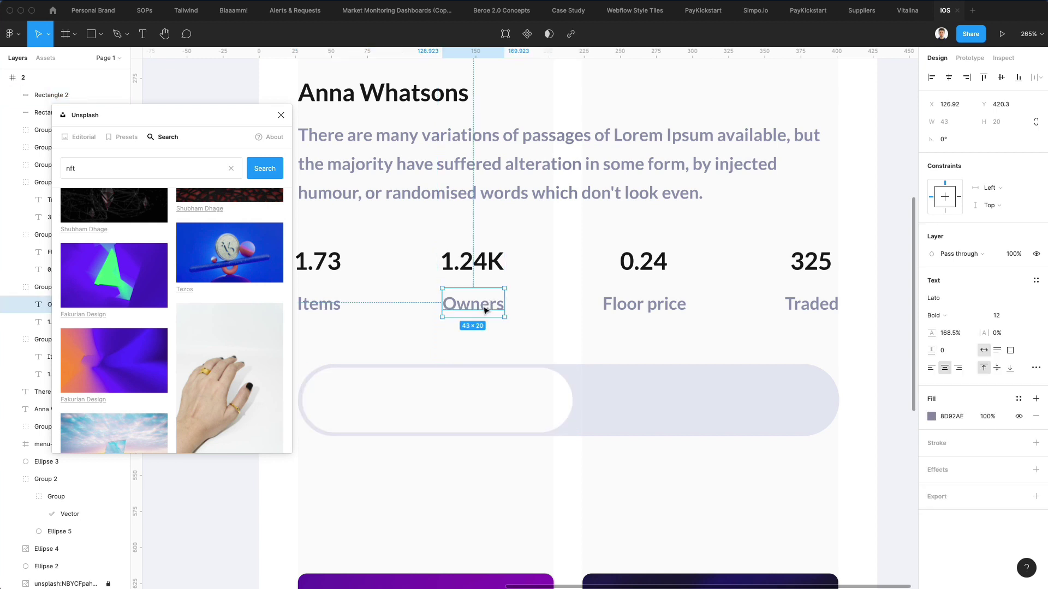
click(571, 323)
- Duplicate the bio text onto the pill, replace its content with "Activity" and set the text box to auto width
drag(489, 185, 613, 424)
double_click(613, 424)
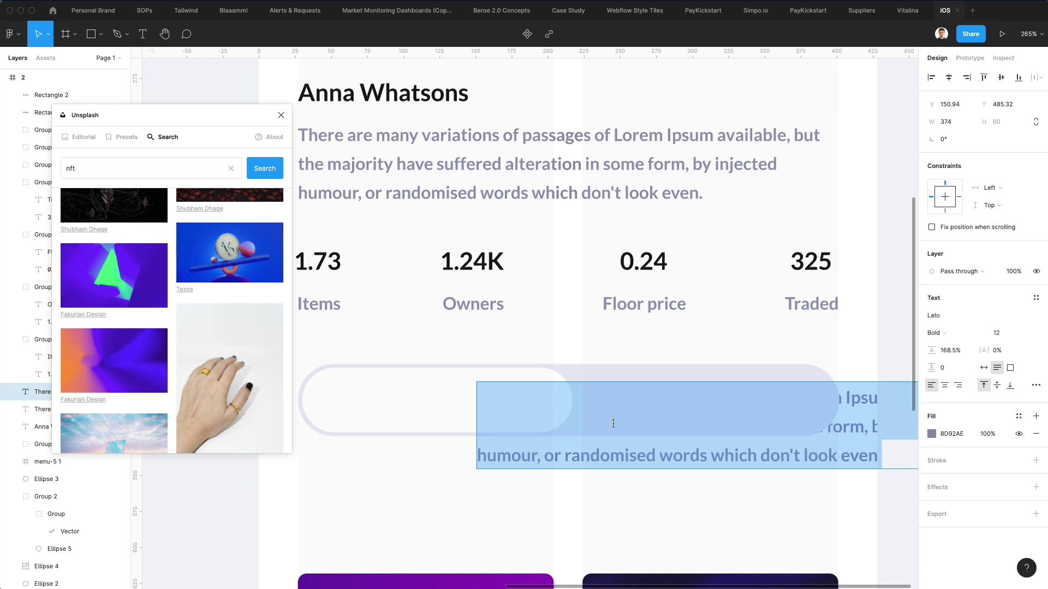
text(Activit)
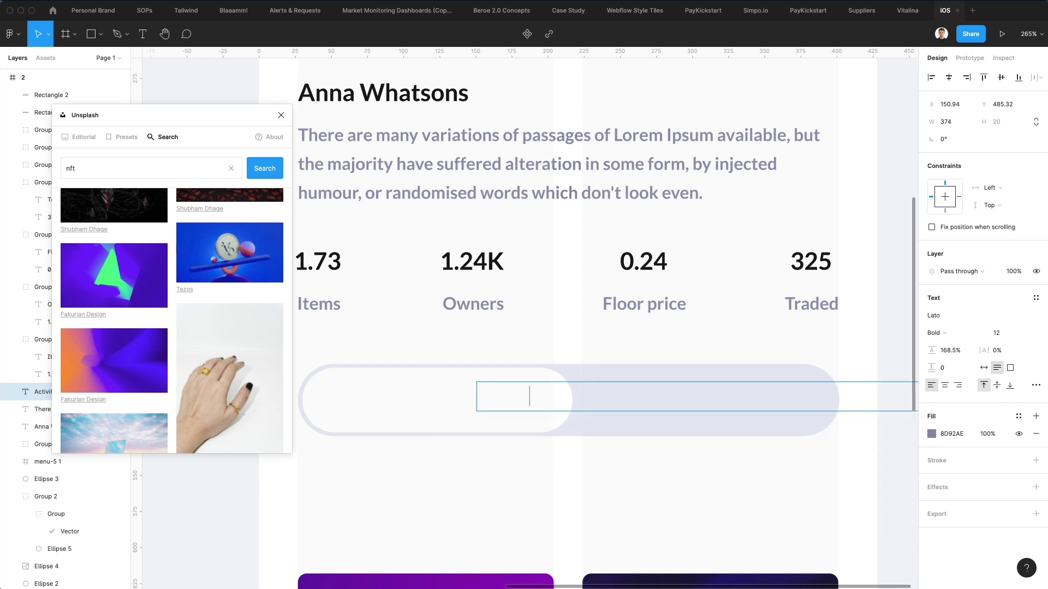
click(983, 368)
key(alt)
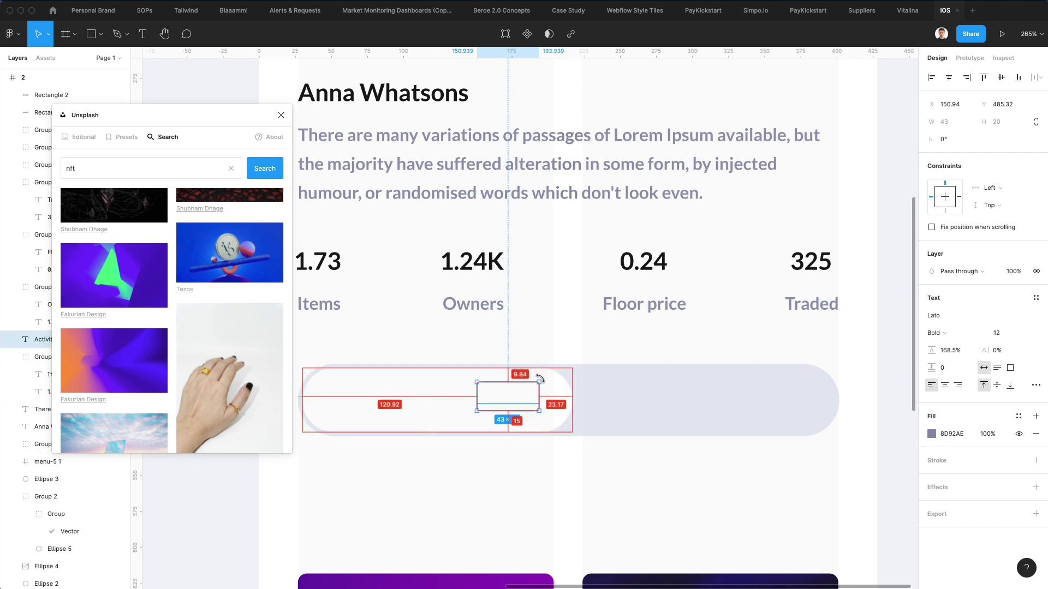
- Bring the Activity label in front of both pills and place it in the right half of the outer pill
key(super+bracketright)
key(super+bracketright)
key(super+bracketright)
key(super+bracketright)
key(super+bracketright)
key(super+bracketright)
key(super+bracketright)
key(super+bracketright)
drag(522, 400, 743, 400)
key(Up)
key(Up)
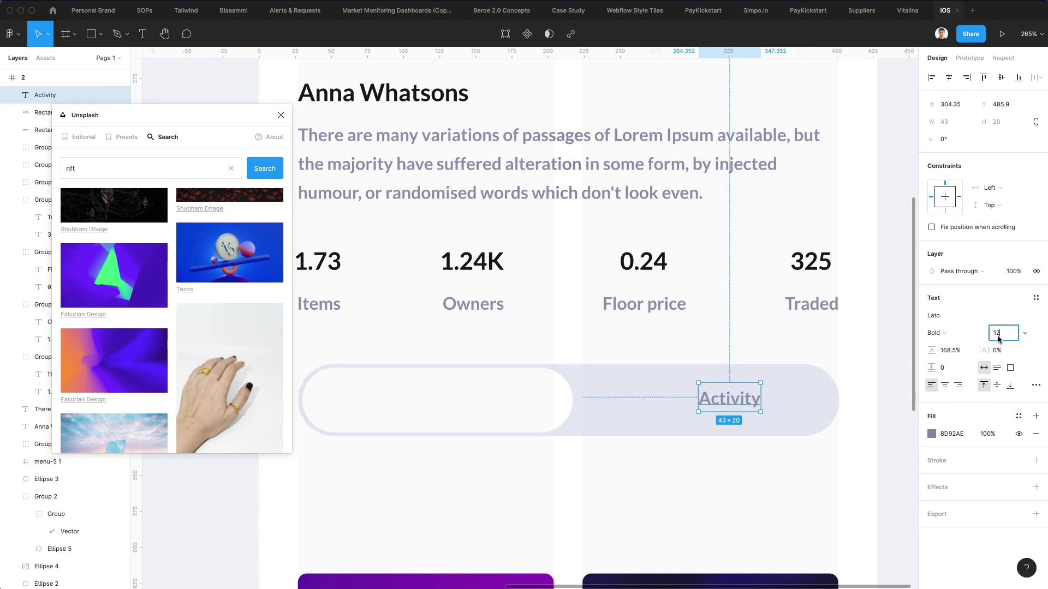
- Set the Activity label's font size to 14 and duplicate it onto the white pill with the text "Items"
text(14)
key(Return)
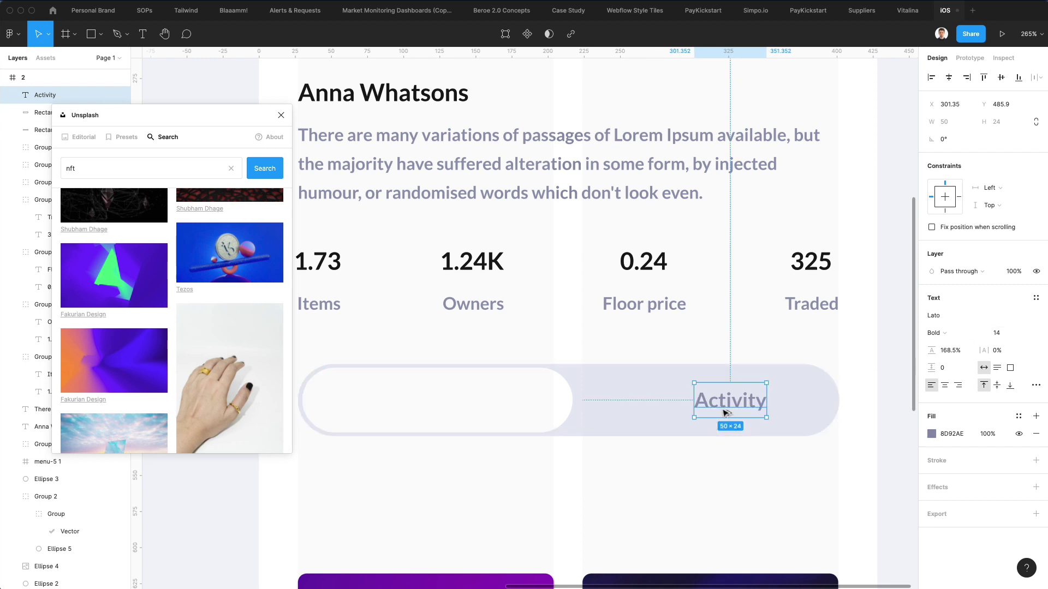
drag(725, 414, 443, 413)
double_click(442, 413)
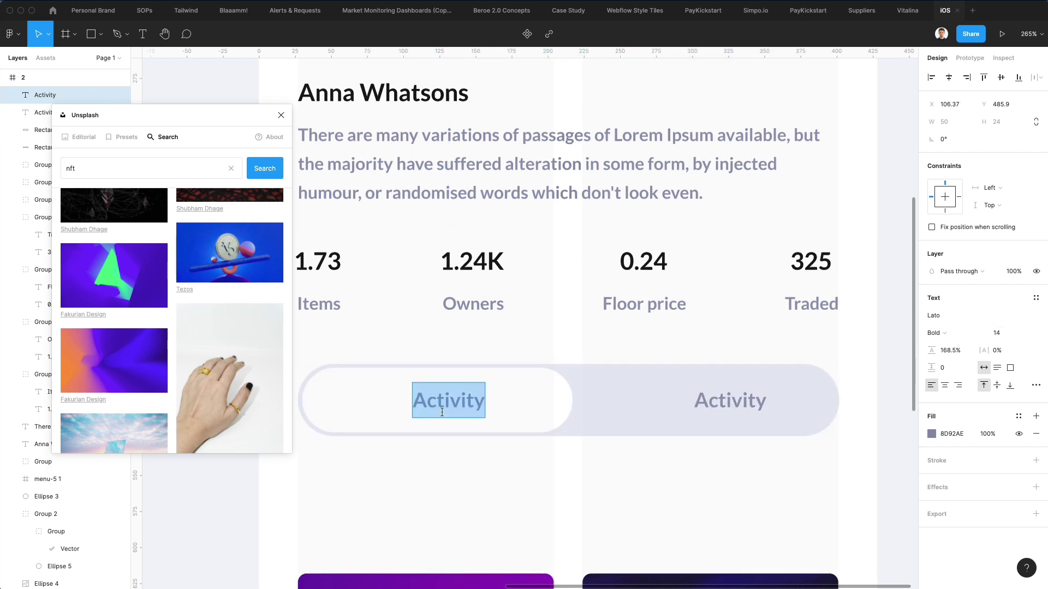
text(Items)
- Switch to Nucleo, search the glyph icons for "activity" and place the 16 px notification icon beside the Activity label
key(super+shift+n)
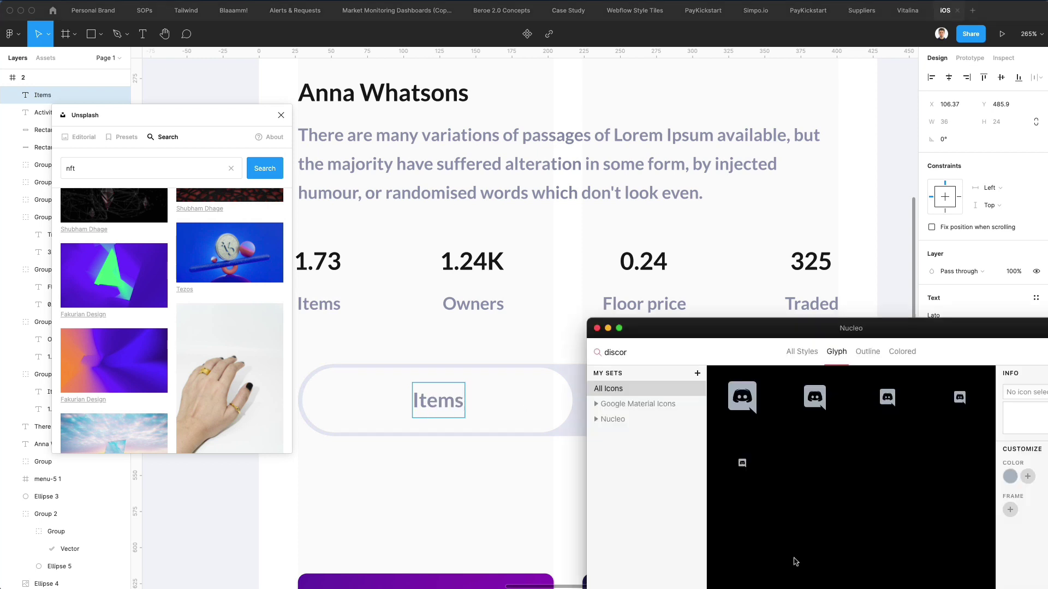
text(activ)
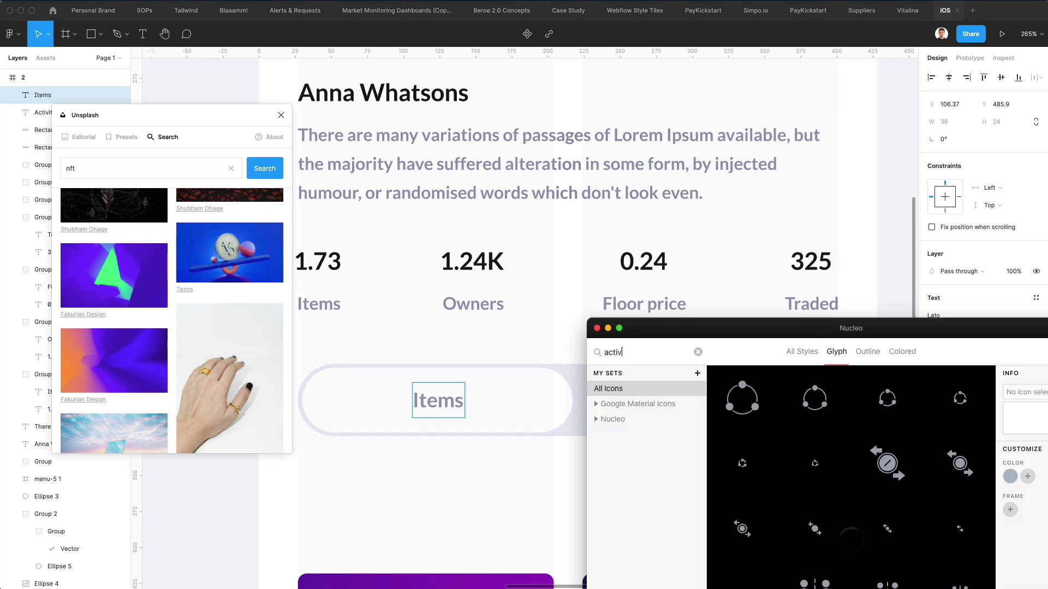
scroll(539, 394, right, 10)
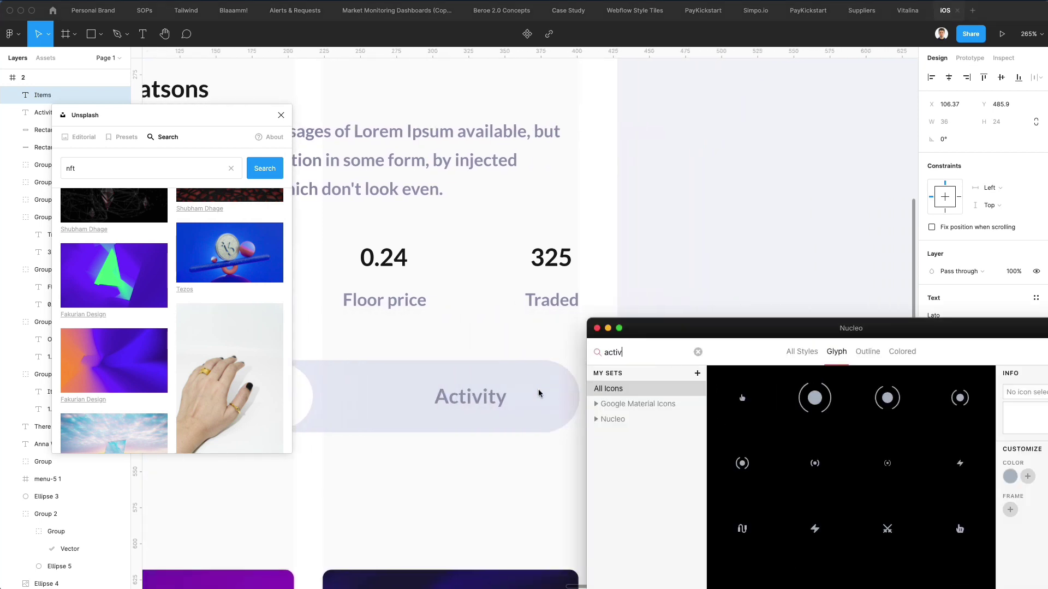
scroll(863, 527, down, 5)
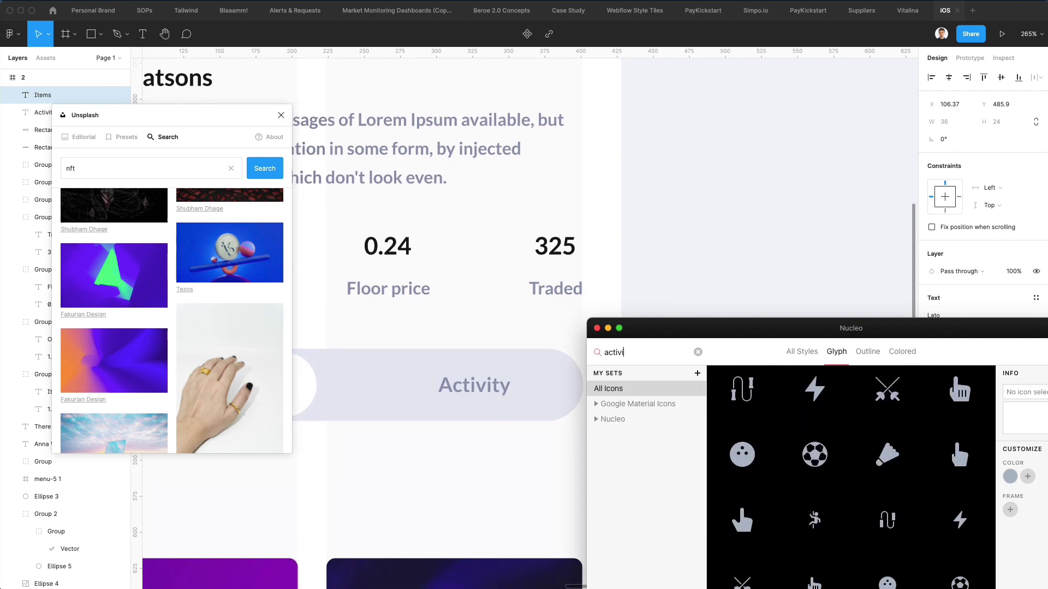
text(ty)
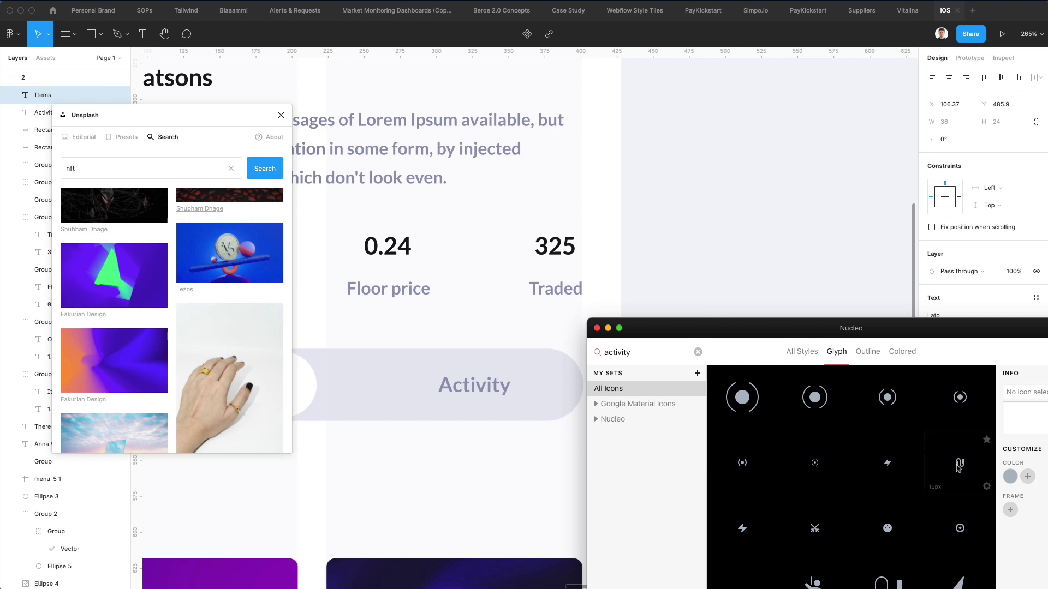
drag(742, 462, 400, 388)
scroll(529, 364, left, 5)
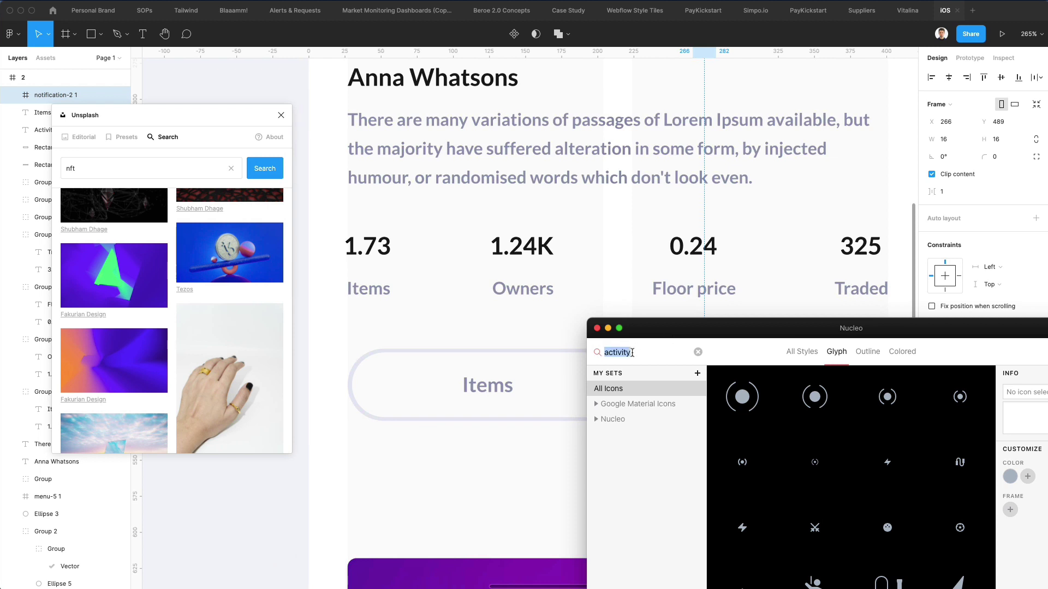
- Search Nucleo's glyph icons for "dashb", place the 16 px power-level icon beside the Items label and scale it to about 20 px
text(dashb)
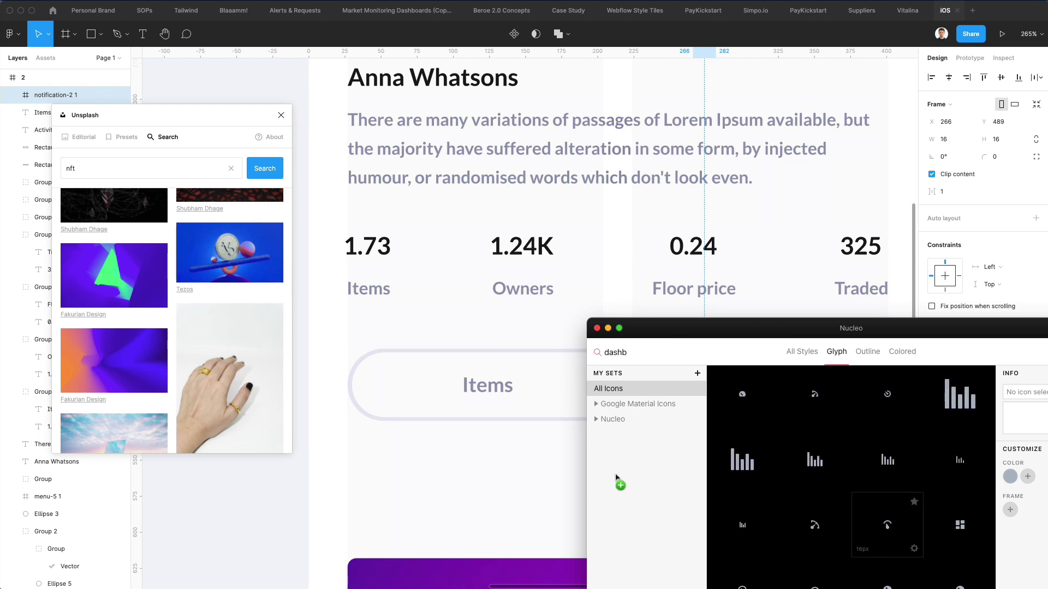
drag(415, 386, 425, 389)
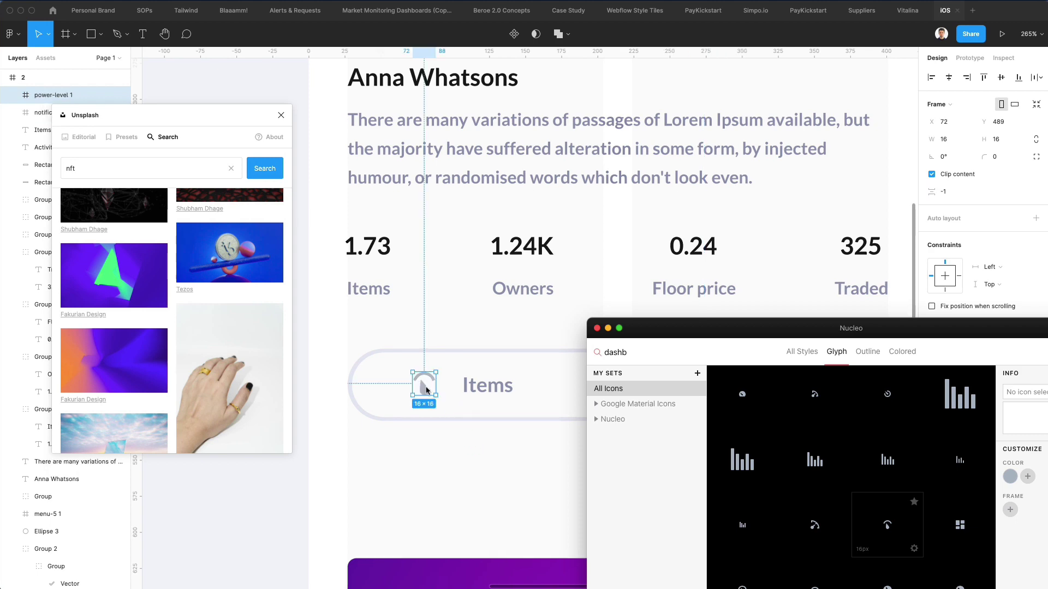
scroll(430, 385, down, 5)
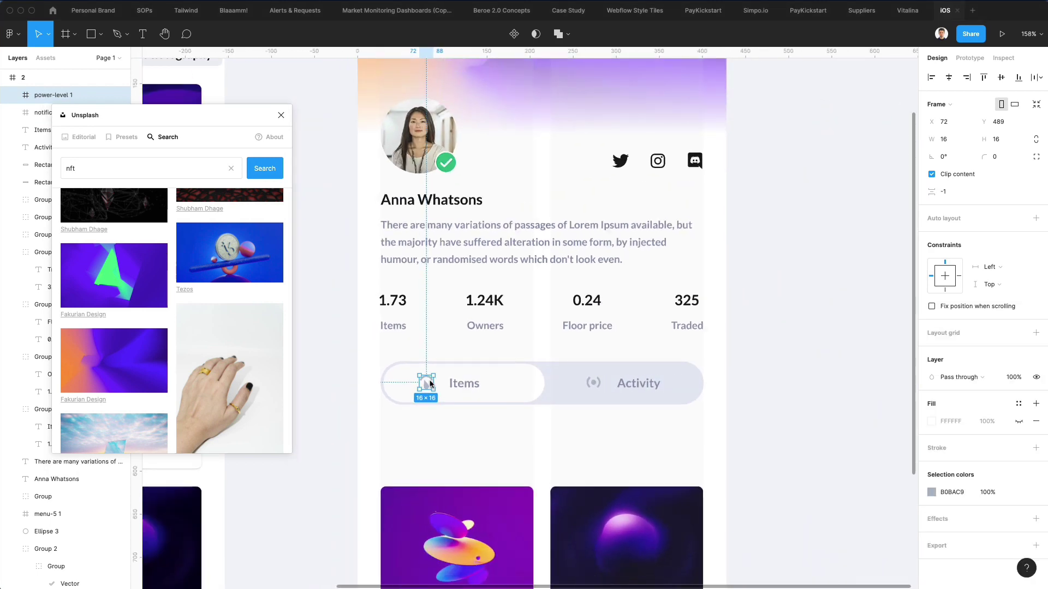
scroll(431, 382, left, 2)
scroll(666, 382, up, 3)
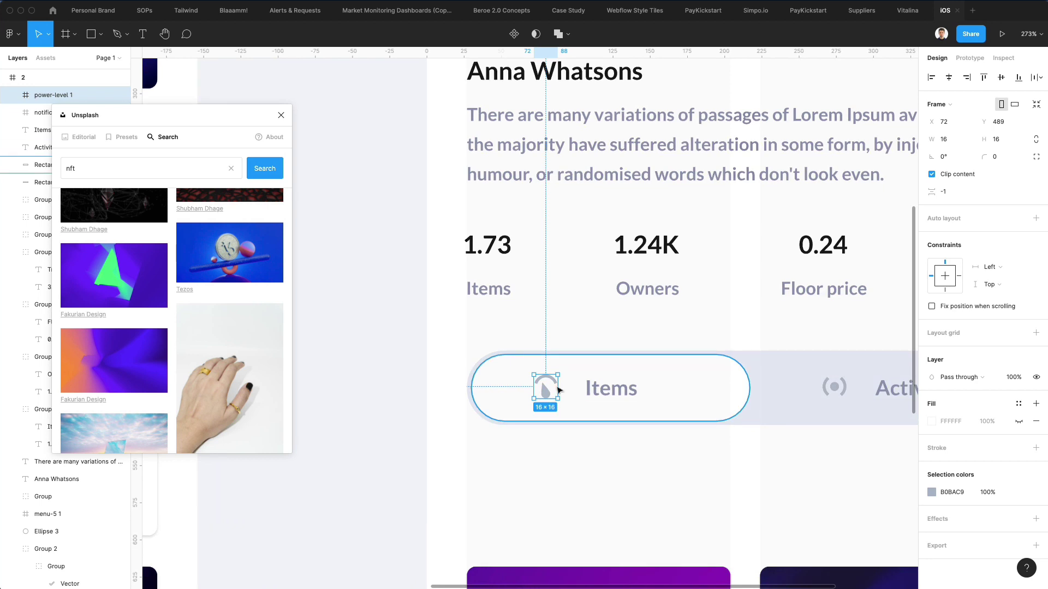
drag(560, 385, 564, 384)
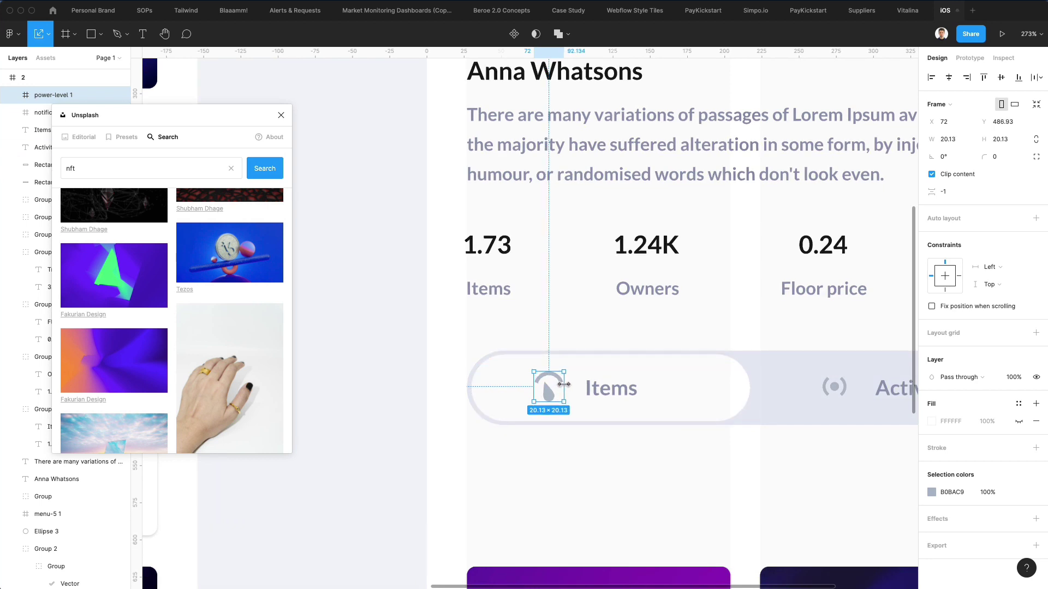
- Recolour the icon beside Items with the blue 3347FA sampled from the View link on the home screen card
double_click(552, 388)
scroll(557, 388, left, 8)
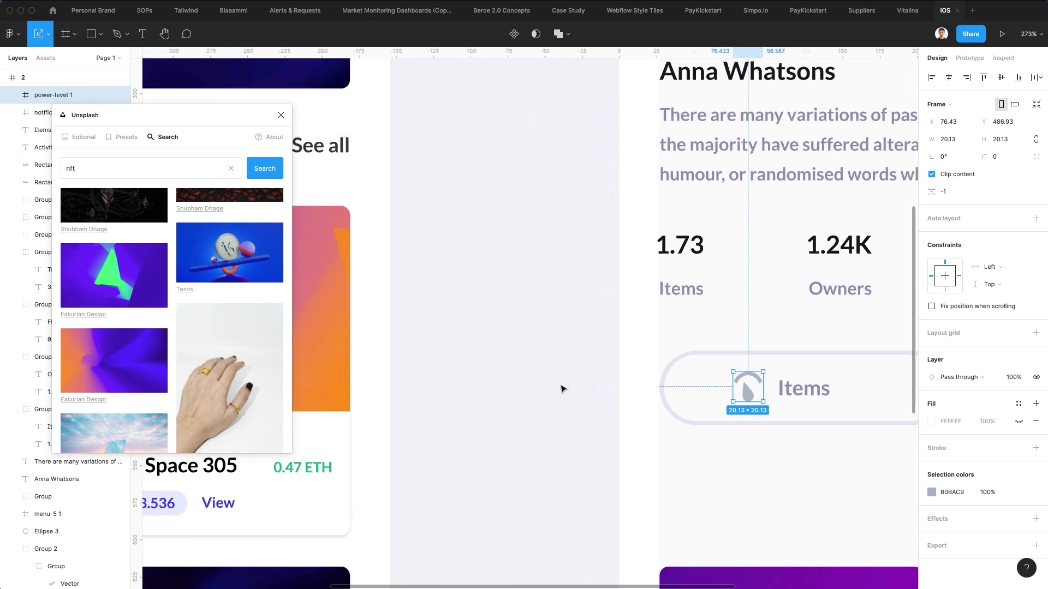
scroll(562, 389, down, 2)
key(i)
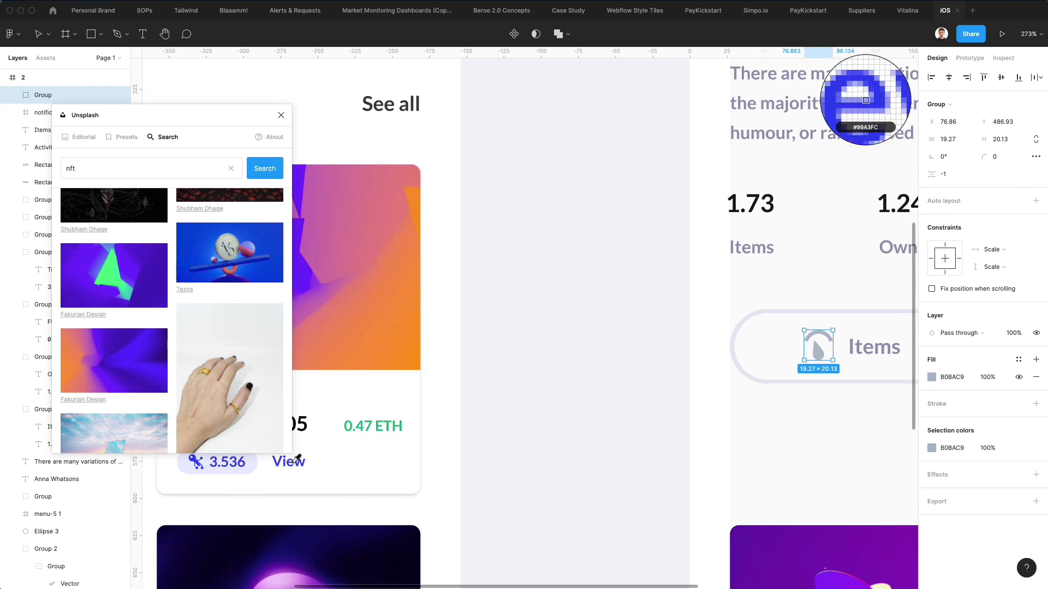
click(295, 463)
scroll(296, 462, right, 10)
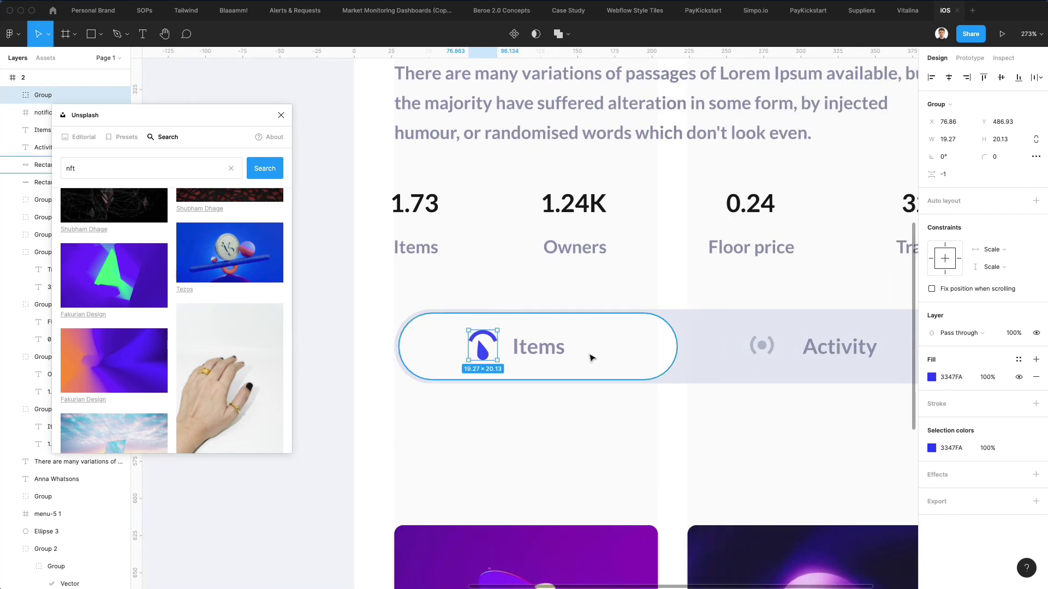
- Recolour the Items label with the blue 3347FA sampled from the icon beside it
click(540, 352)
key(i)
click(483, 349)
scroll(556, 355, right, 8)
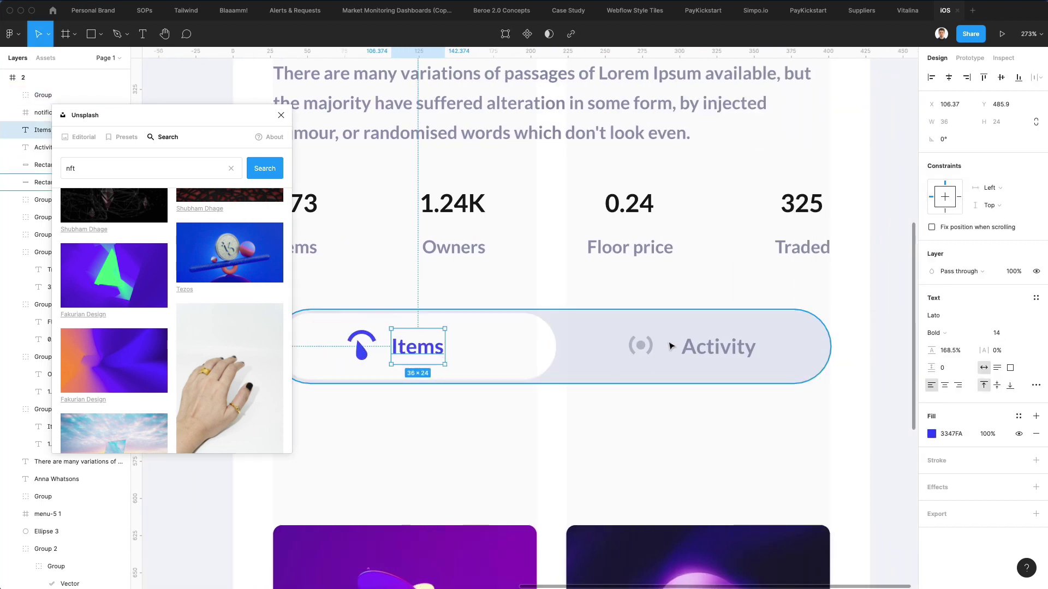
- Scale the Activity icon to about 20 px and group it with the Activity label at a 12 px gap
click(642, 351)
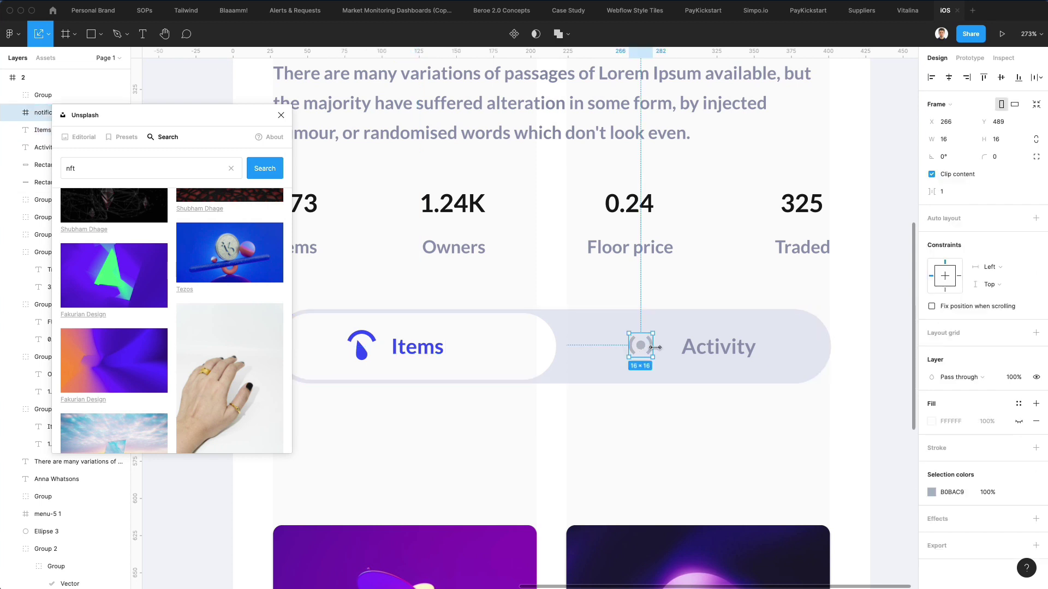
drag(655, 348, 659, 346)
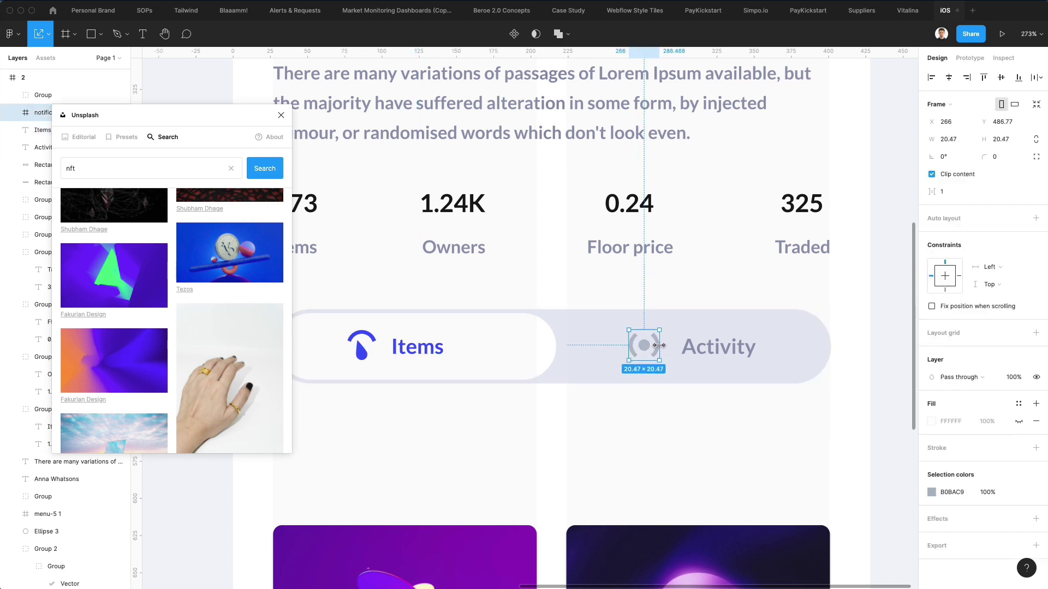
click(712, 356)
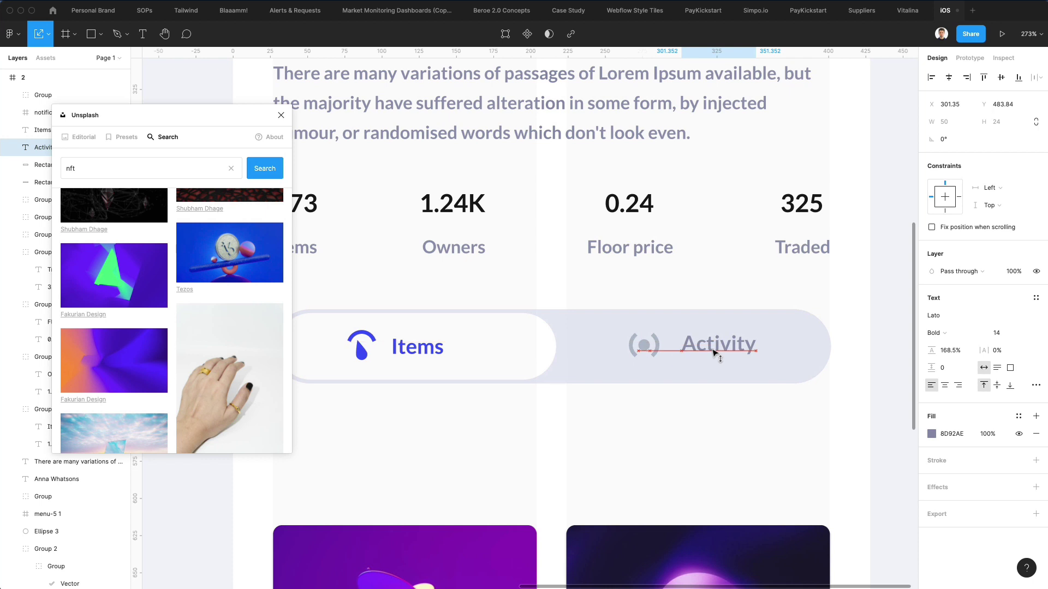
key(Left)
key(Left)
key(Left)
click(644, 345)
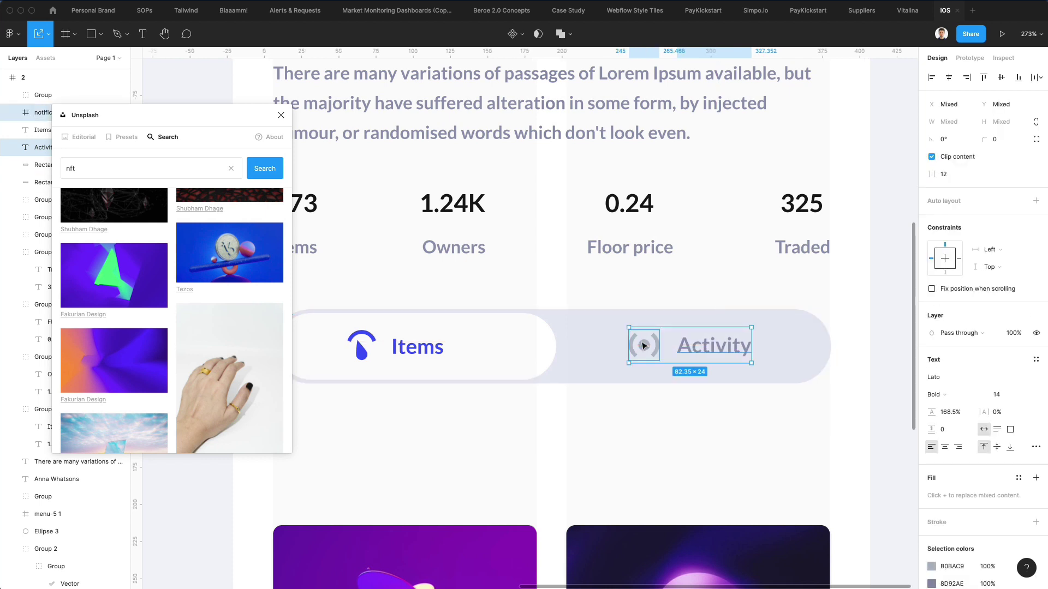
- Scale the Items icon to about 18 px and group it with the Items label
click(418, 347)
click(358, 347)
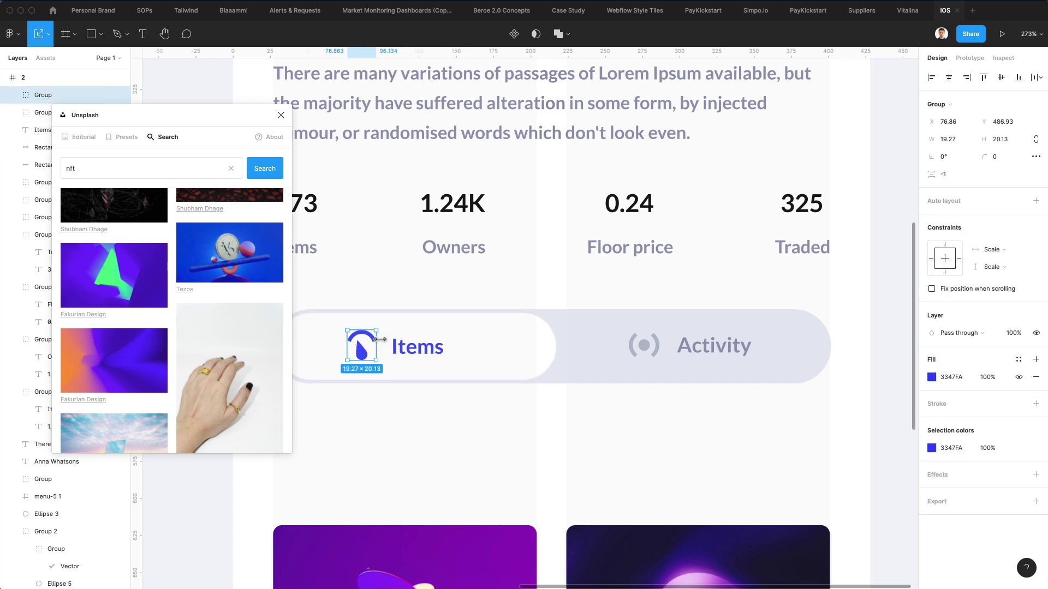
drag(352, 342, 350, 341)
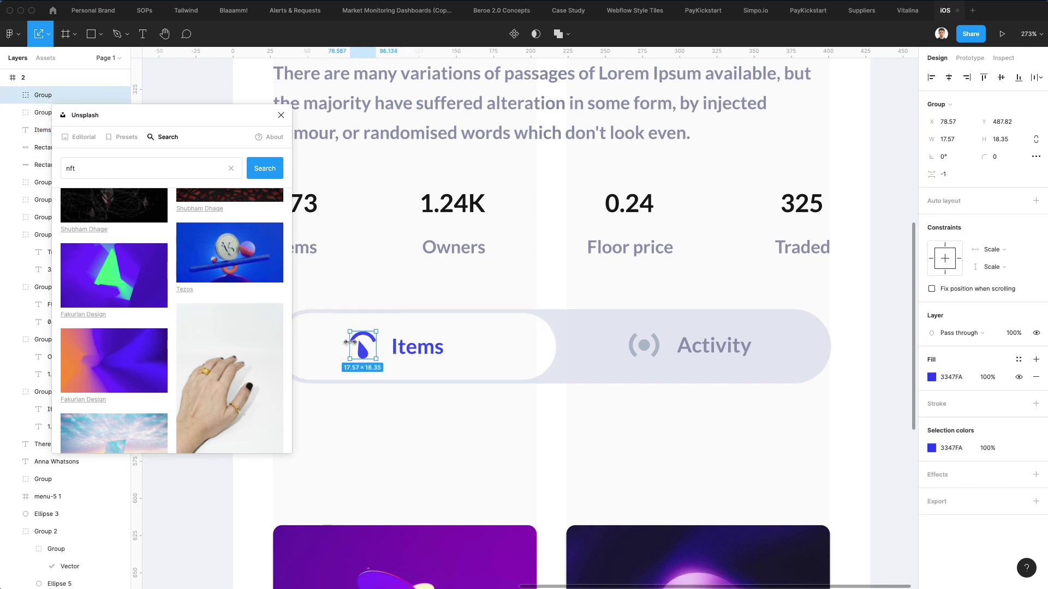
shift+click(408, 349)
key(super+g)
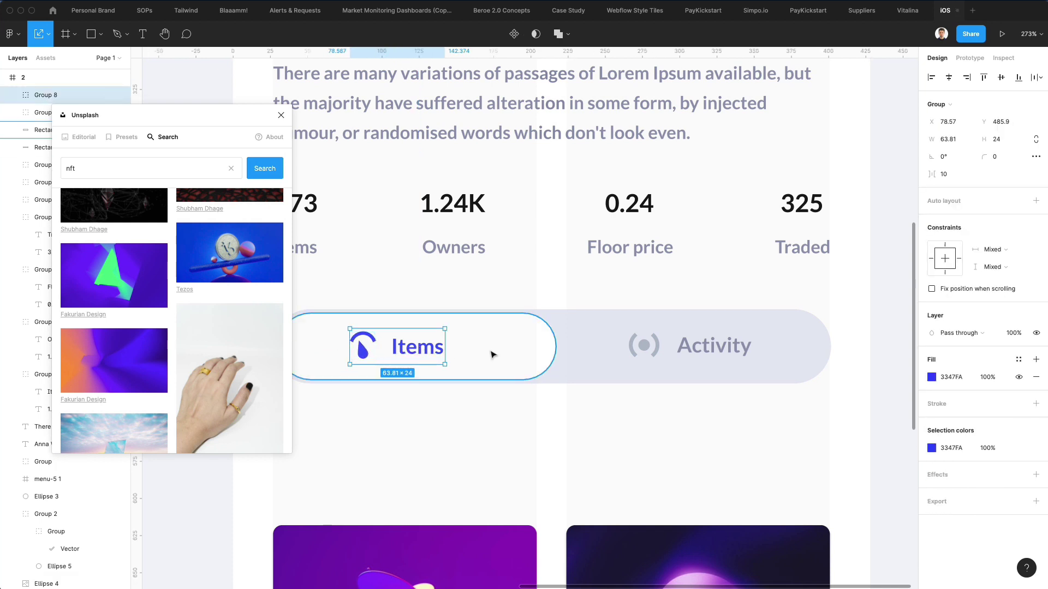
- Centre the Items group horizontally in the white pill and nudge the Activity group 1 px to the right
shift+click(491, 356)
click(947, 79)
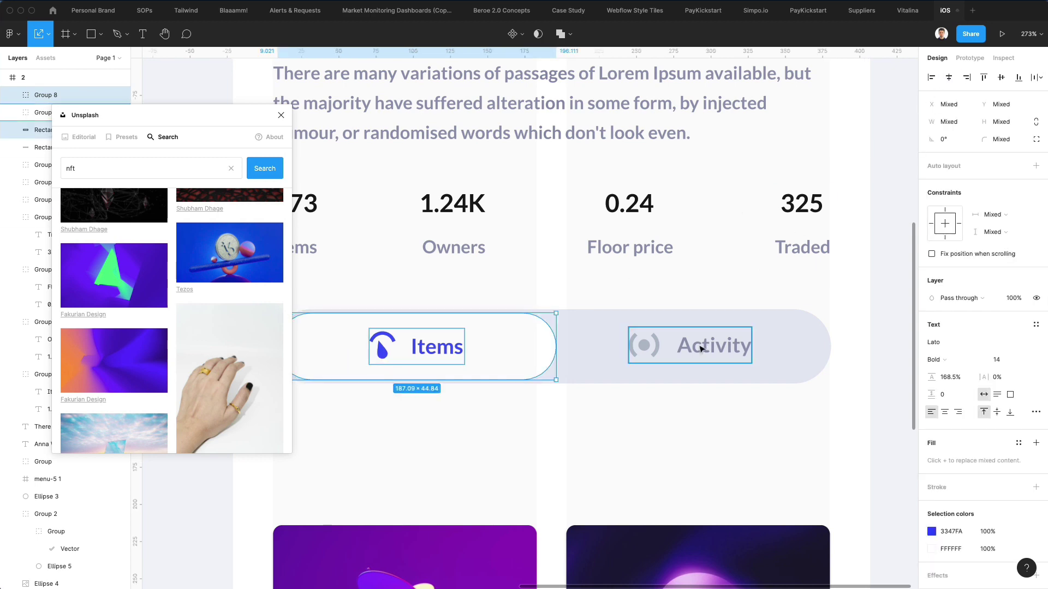
click(700, 348)
key(Right)
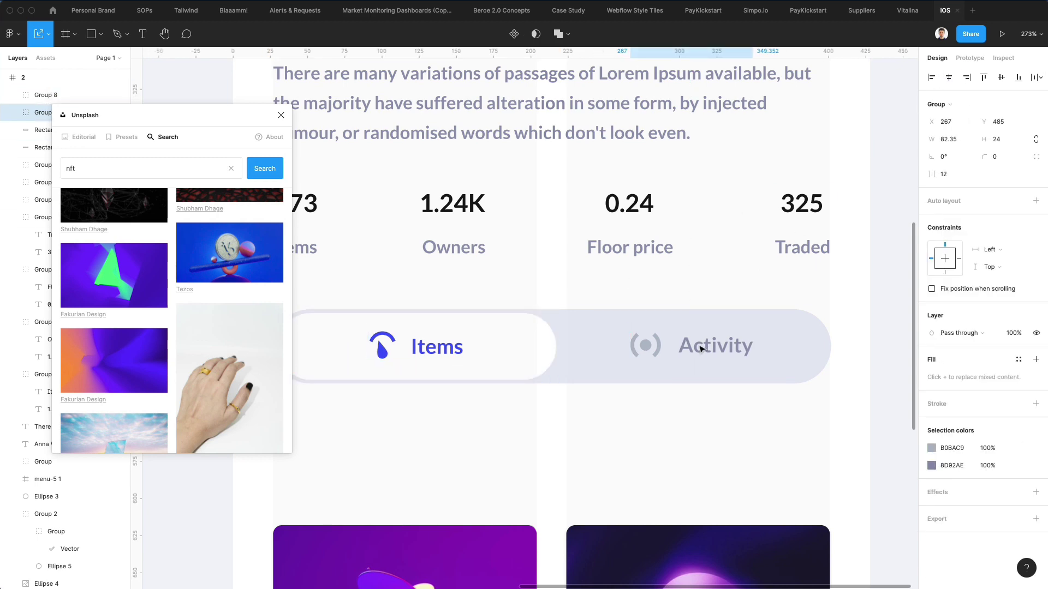
scroll(701, 348, down, 5)
click(616, 402)
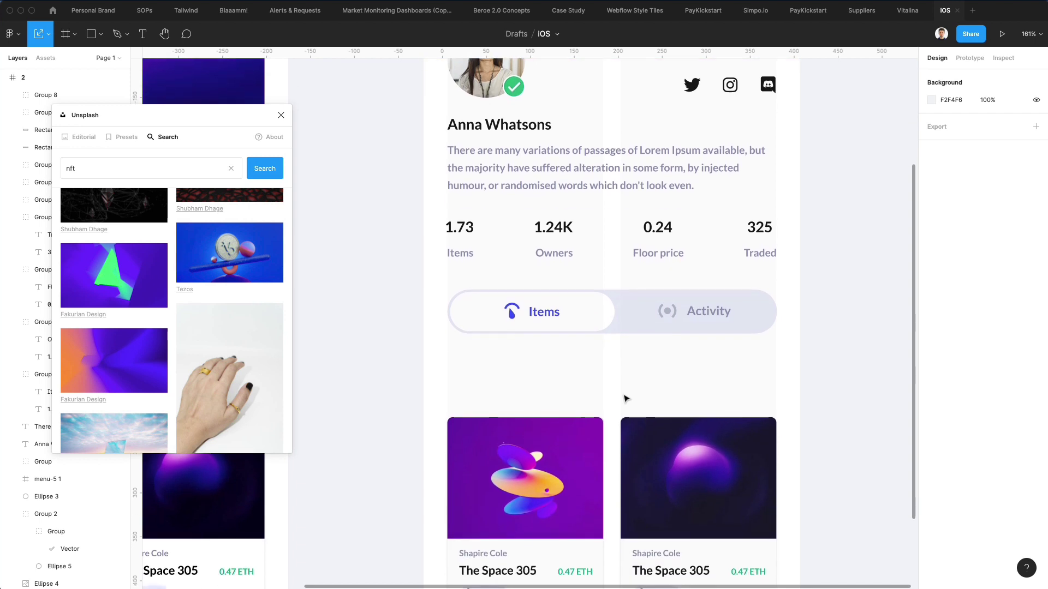
- Copy the "Live Bidding" heading and "See all" link from the home screen into the gap above the profile screen's cards
scroll(626, 399, down, 3)
scroll(626, 399, down, 2)
scroll(626, 399, left, 5)
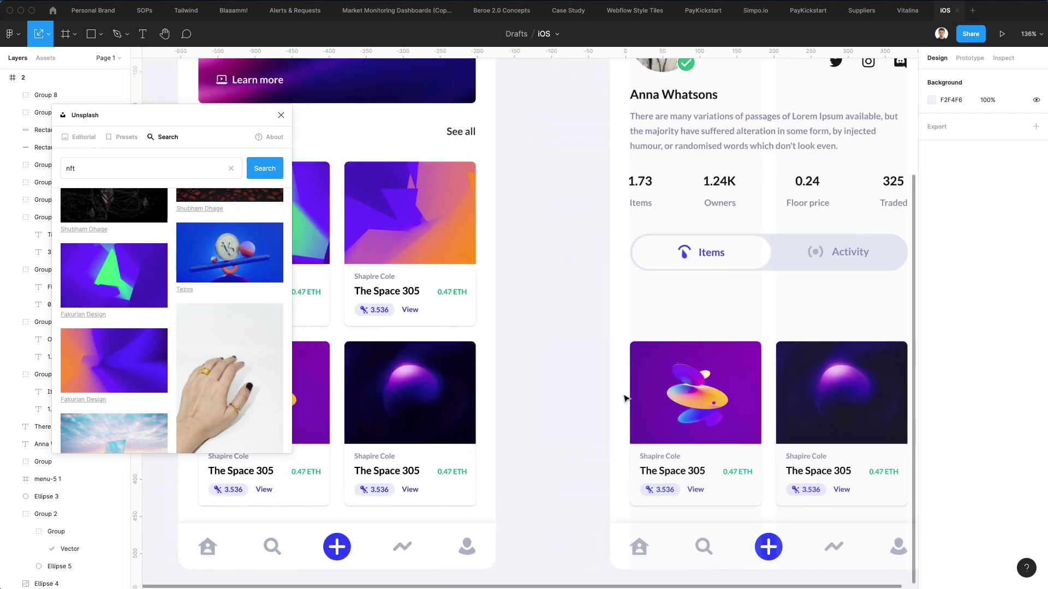
scroll(626, 399, left, 5)
scroll(626, 399, down, 2)
scroll(437, 273, right, 4)
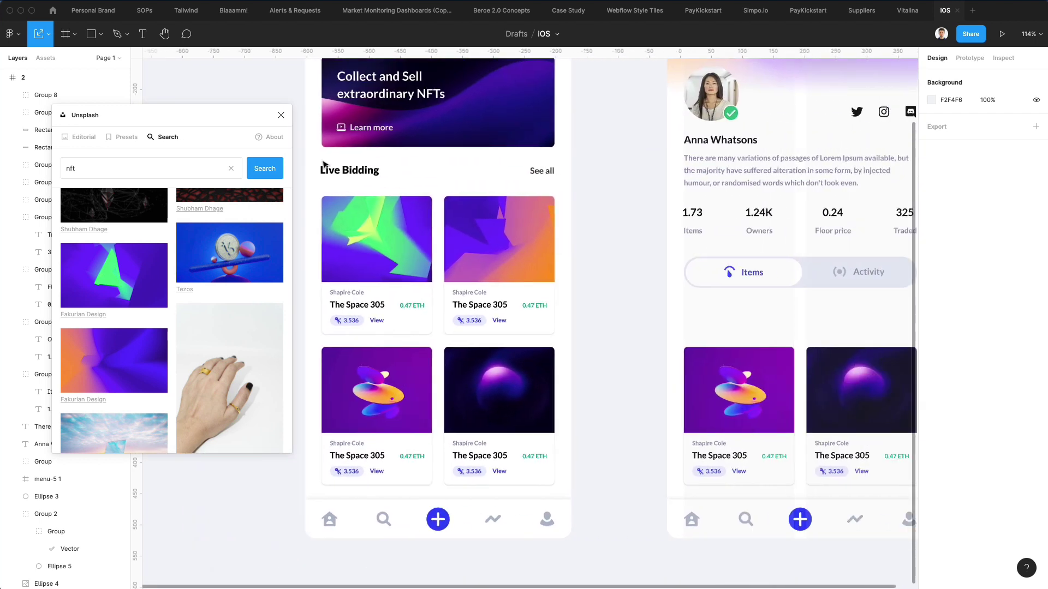
drag(324, 164, 551, 179)
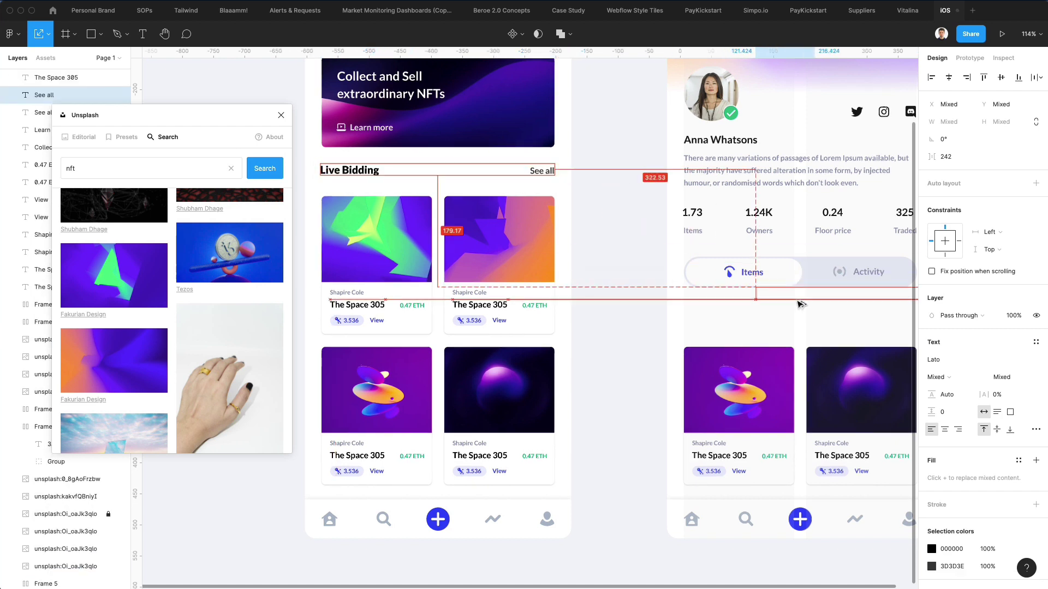
drag(800, 304, 521, 484)
- Select the profile screen's Live Bidding row together with its two cards and move them up closer to the Items/Activity switch
scroll(728, 328, right, 5)
click(756, 310)
key(shift+Up)
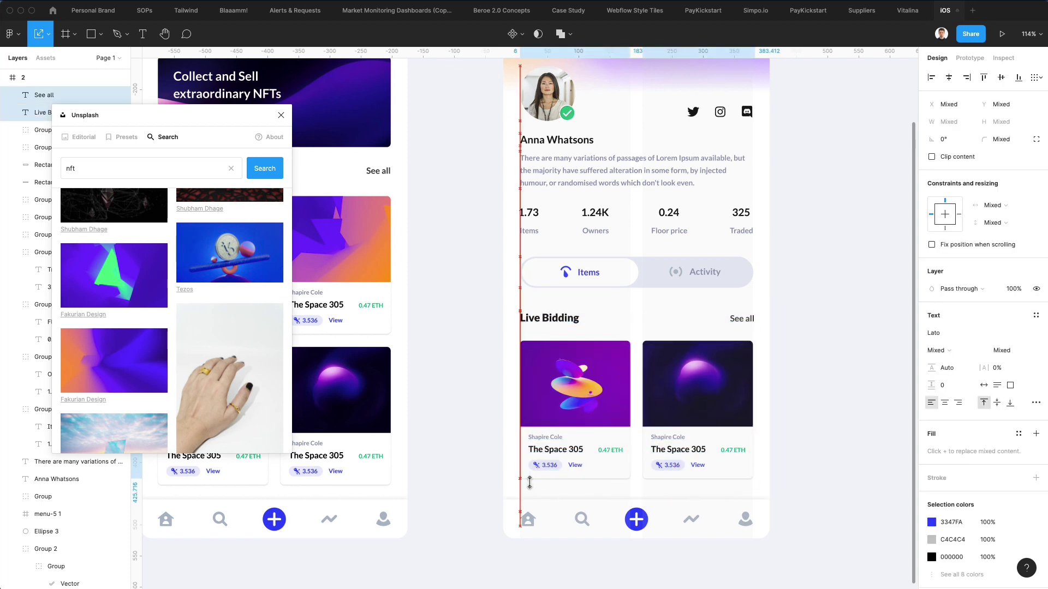
key(Up)
key(Up)
key(Up)
key(Up)
key(Up)
key(Up)
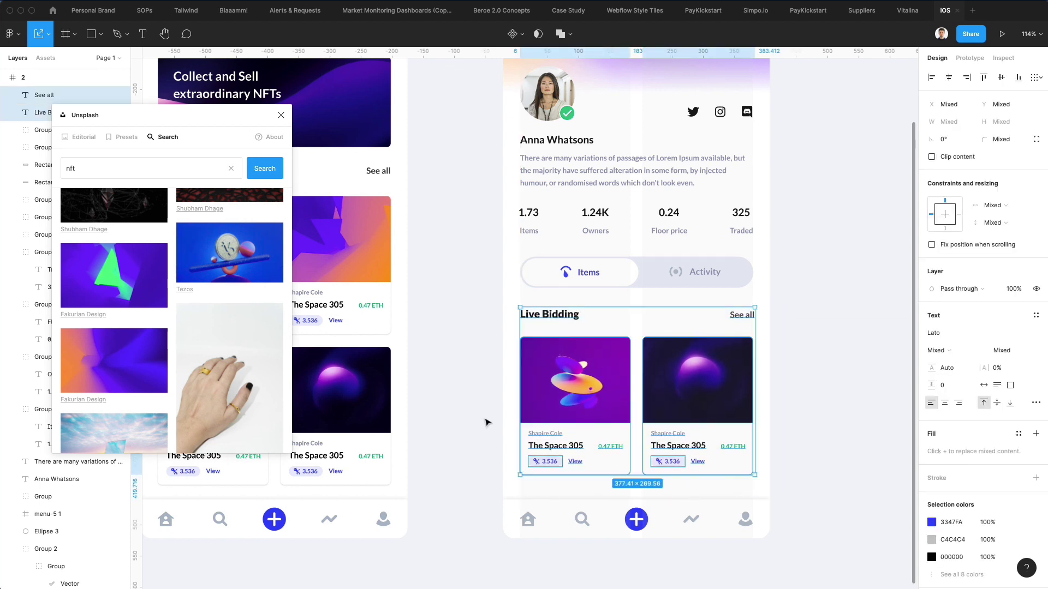
click(486, 423)
- Close the Unsplash plugin and hide the two-column layout grid on the profile frame
scroll(484, 423, down, 3)
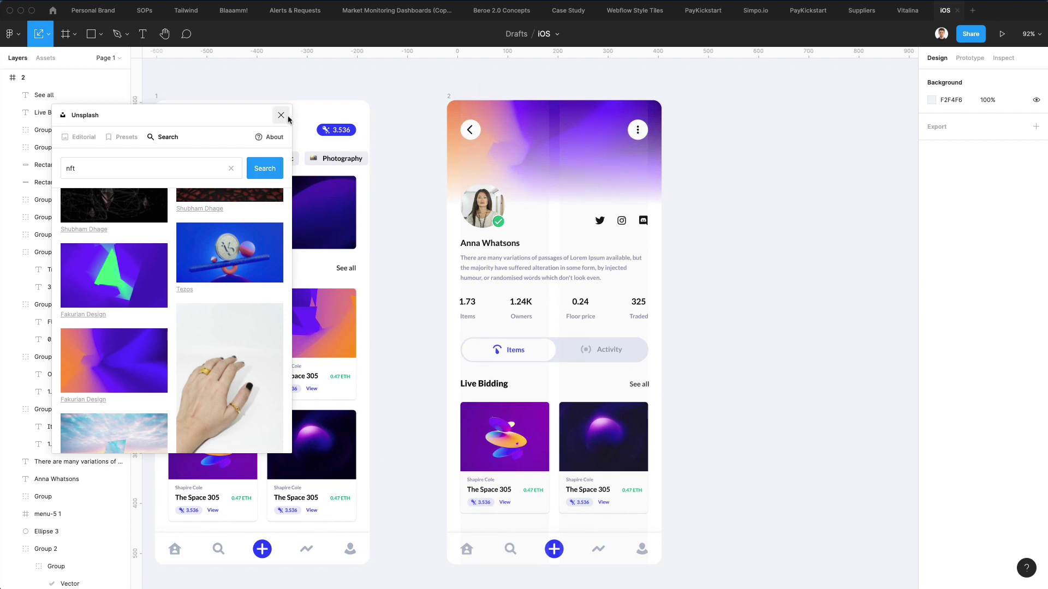
click(281, 115)
scroll(384, 289, left, 3)
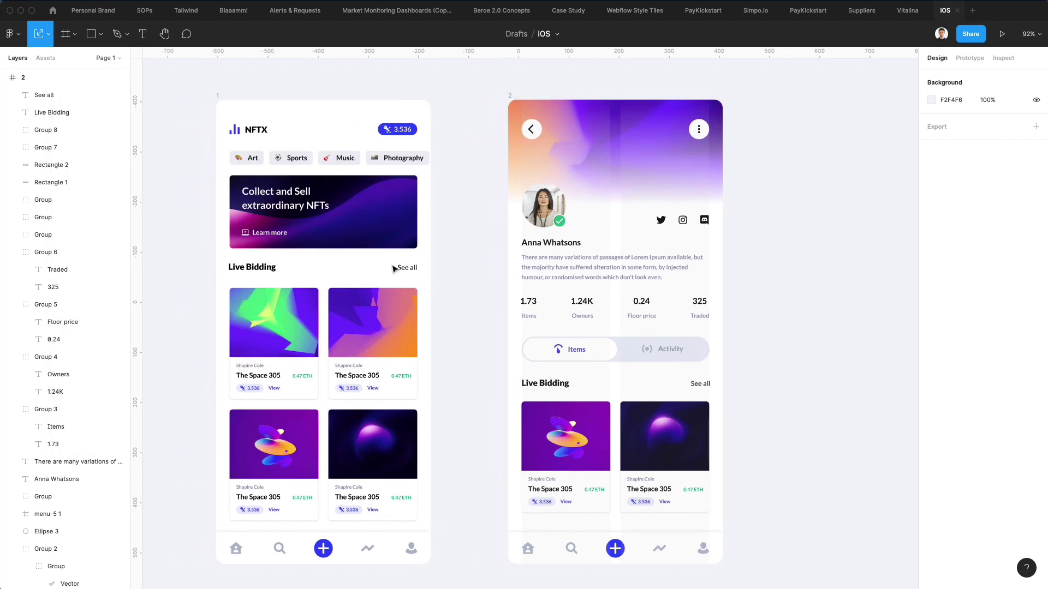
click(524, 100)
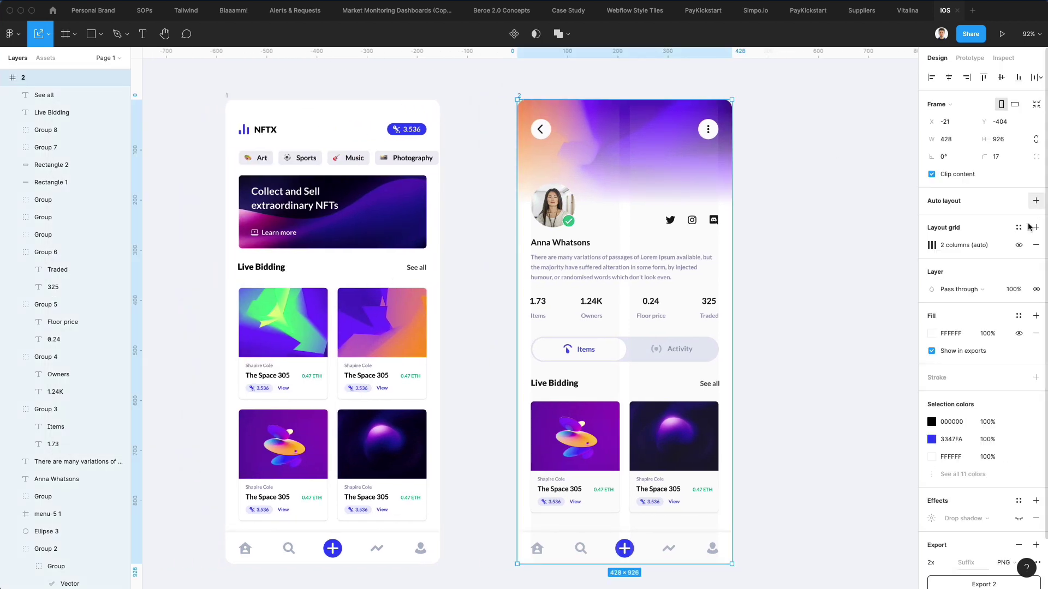
click(1018, 245)
click(802, 291)
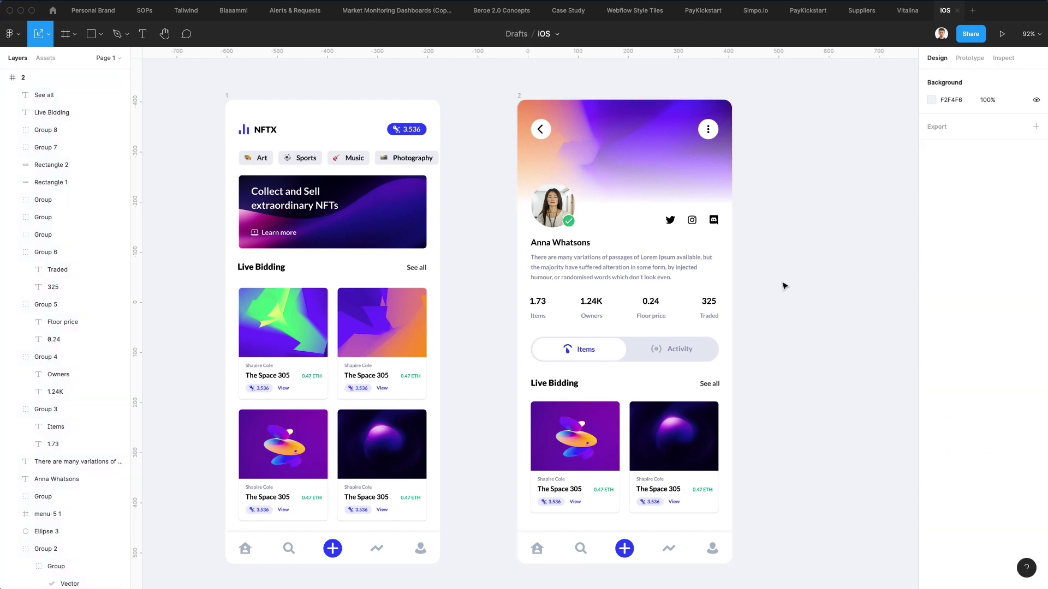